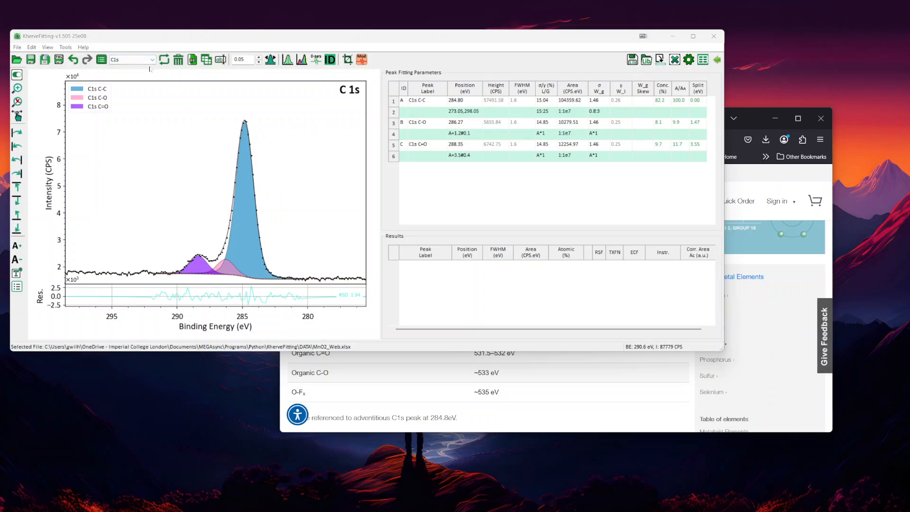
Step: Look over the fitted C1s1 and C1s spectra and the unfitted O1s spectrum
{"action": "left_click", "coordinate": [133, 60]}
{"action": "left_click", "coordinate": [132, 92]}
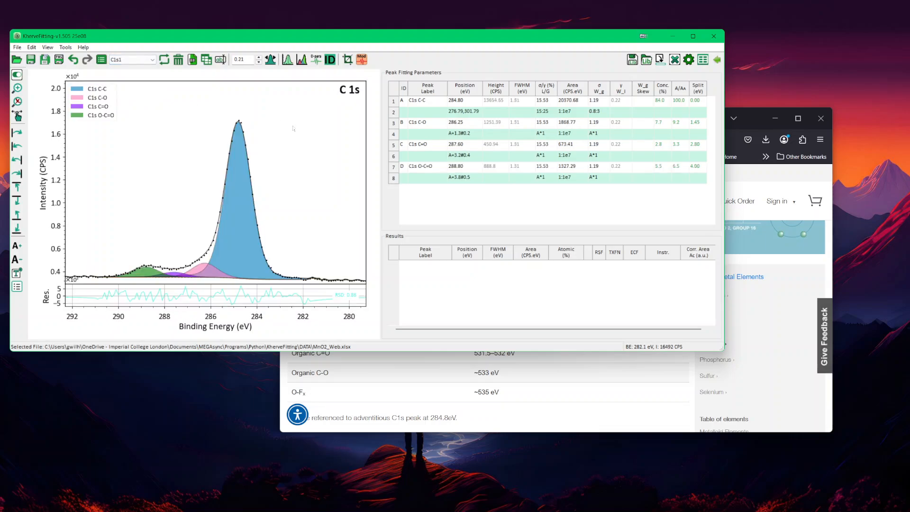
{"action": "left_click", "coordinate": [130, 61]}
{"action": "left_click", "coordinate": [127, 68]}
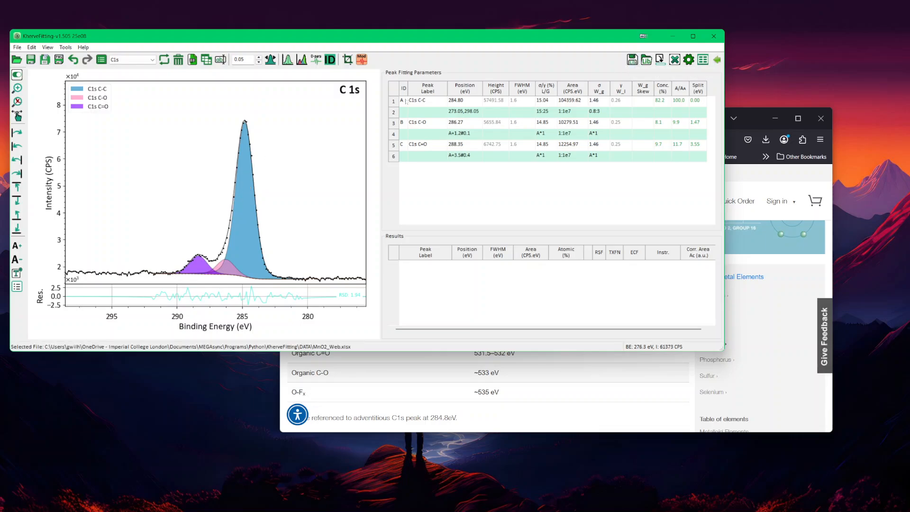
{"action": "left_click", "coordinate": [131, 60]}
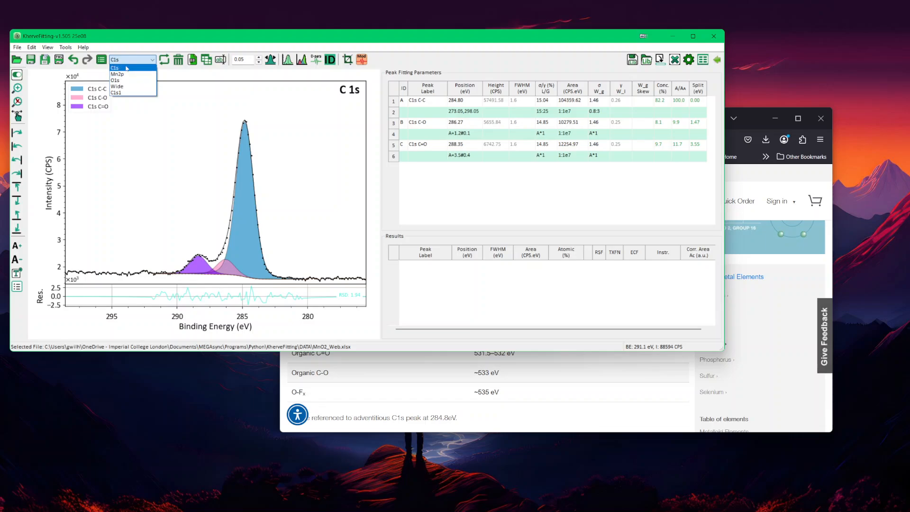
{"action": "left_click", "coordinate": [124, 80]}
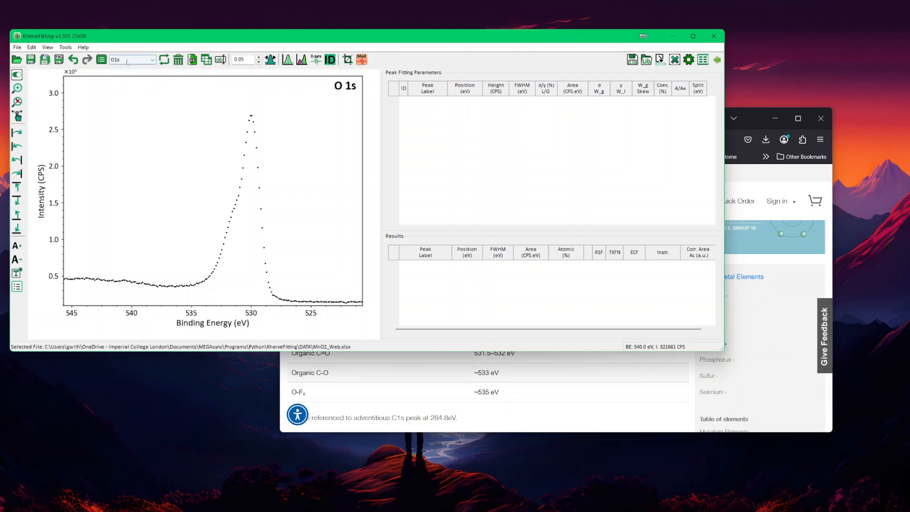
Step: Clear the background and peak fit from the Mn2p spectrum and return to the O1s spectrum
{"action": "left_click", "coordinate": [127, 62]}
{"action": "left_click", "coordinate": [127, 75]}
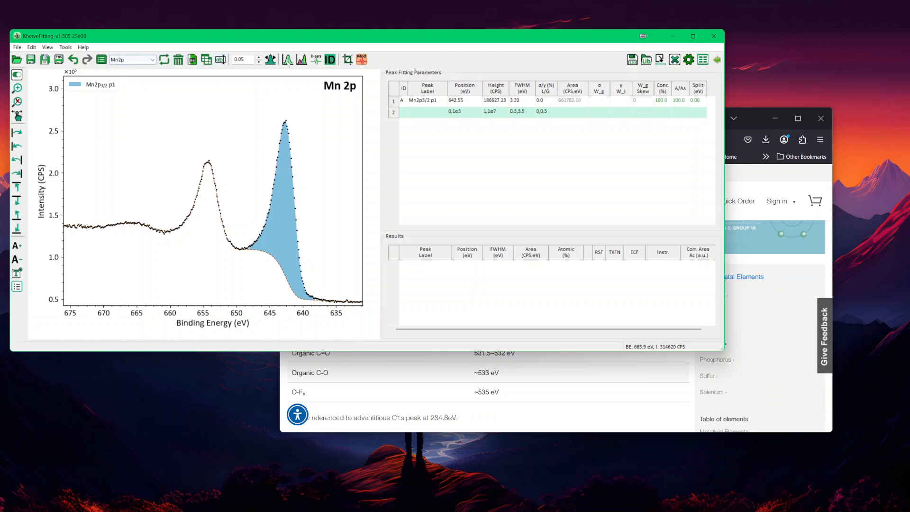
{"action": "left_click", "coordinate": [287, 60]}
{"action": "left_click", "coordinate": [400, 264]}
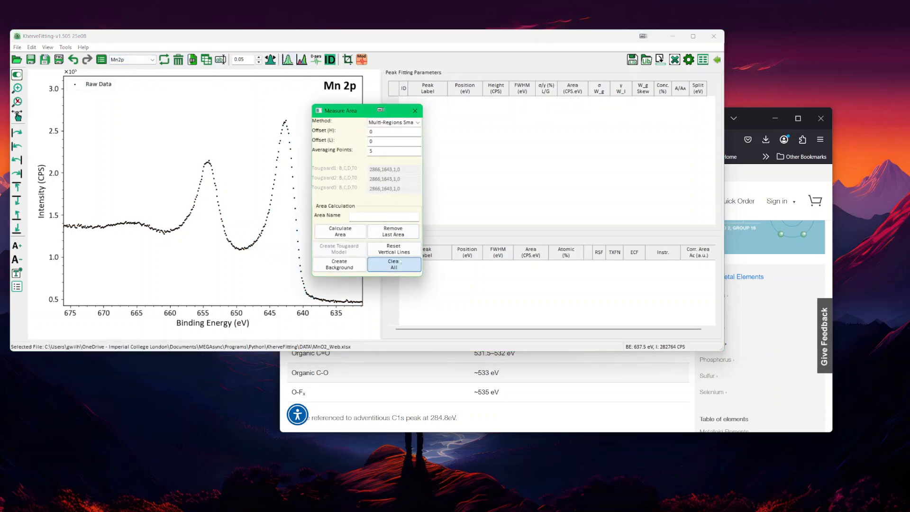
{"action": "left_click", "coordinate": [415, 111]}
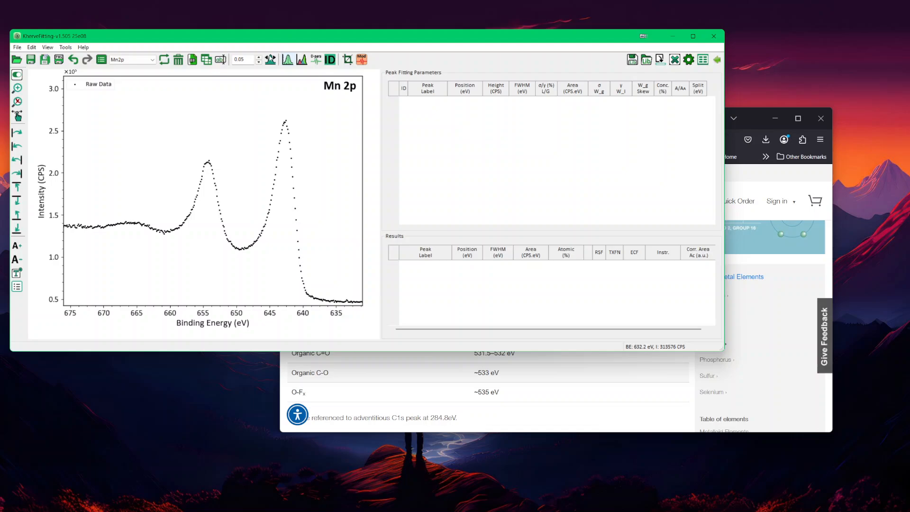
{"action": "left_click", "coordinate": [152, 59]}
{"action": "left_click", "coordinate": [134, 82]}
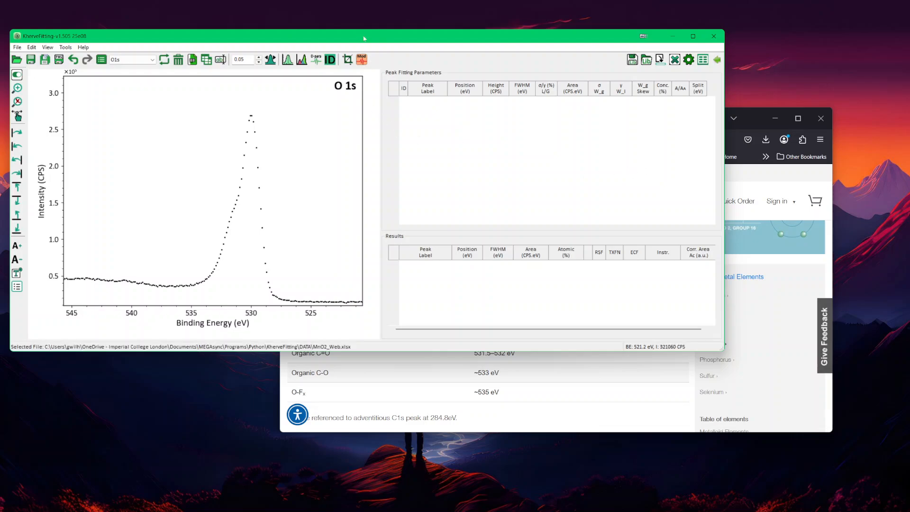
{"action": "left_click", "coordinate": [84, 47]}
{"action": "mouse_move", "coordinate": [95, 77]}
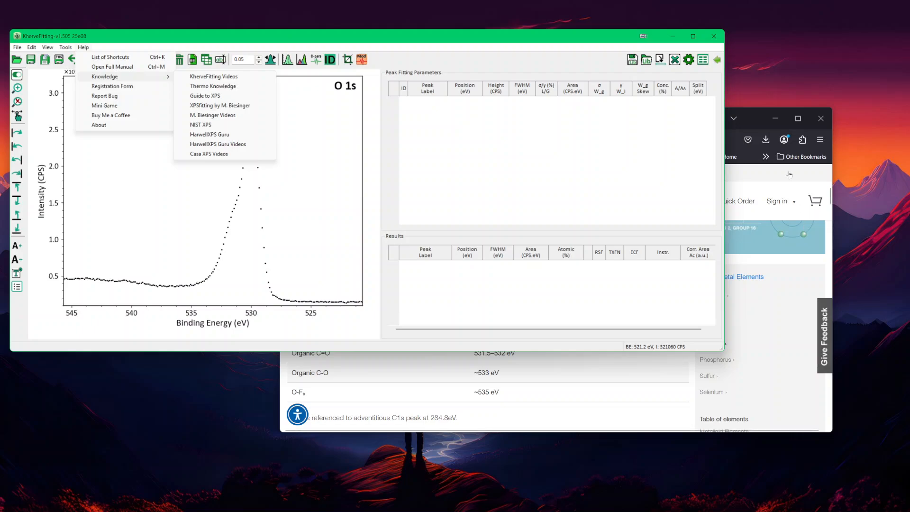
{"action": "left_click", "coordinate": [754, 379]}
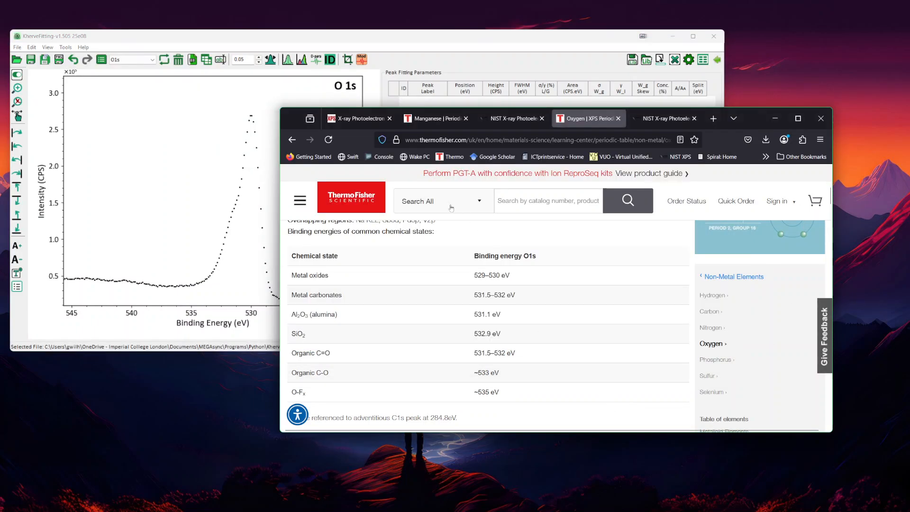
{"action": "left_click", "coordinate": [517, 118]}
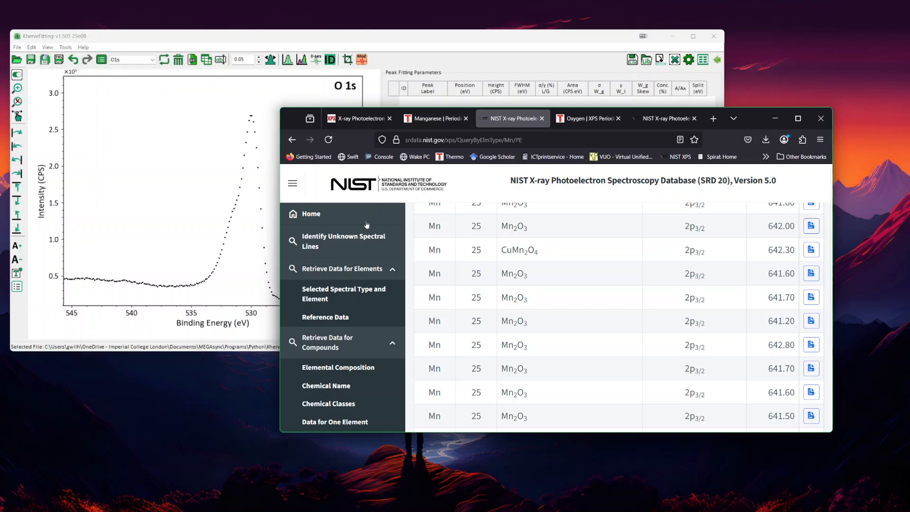
{"action": "left_click", "coordinate": [333, 244]}
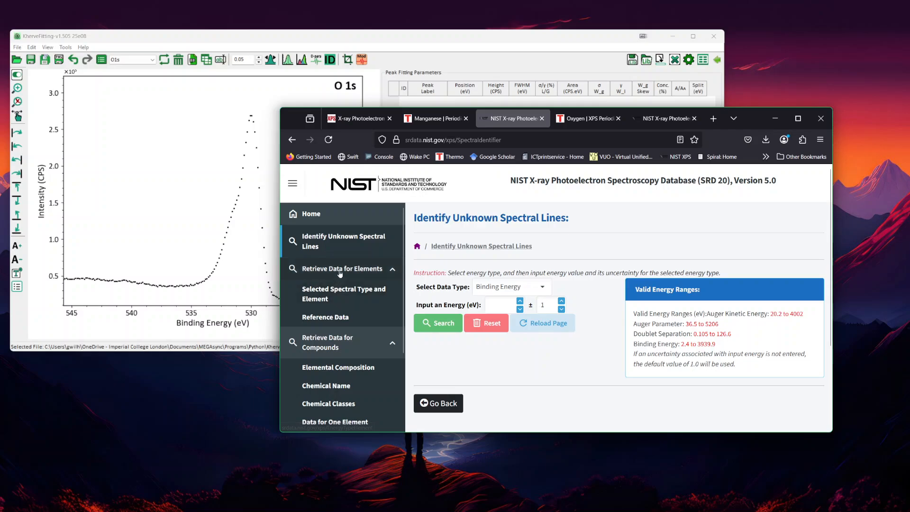
{"action": "left_click", "coordinate": [541, 118]}
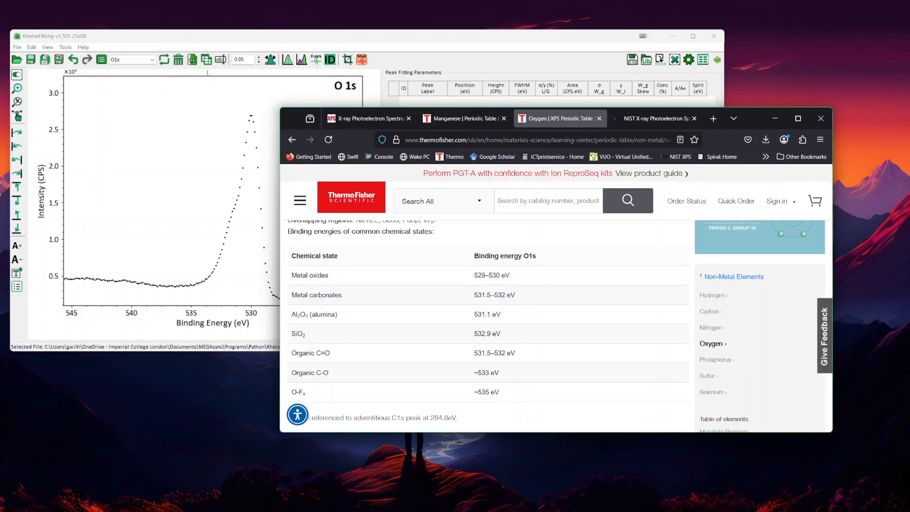
Step: Open the linked NIST XPS database and search the binding energy data for oxygen's 1s line
{"action": "left_click", "coordinate": [83, 47]}
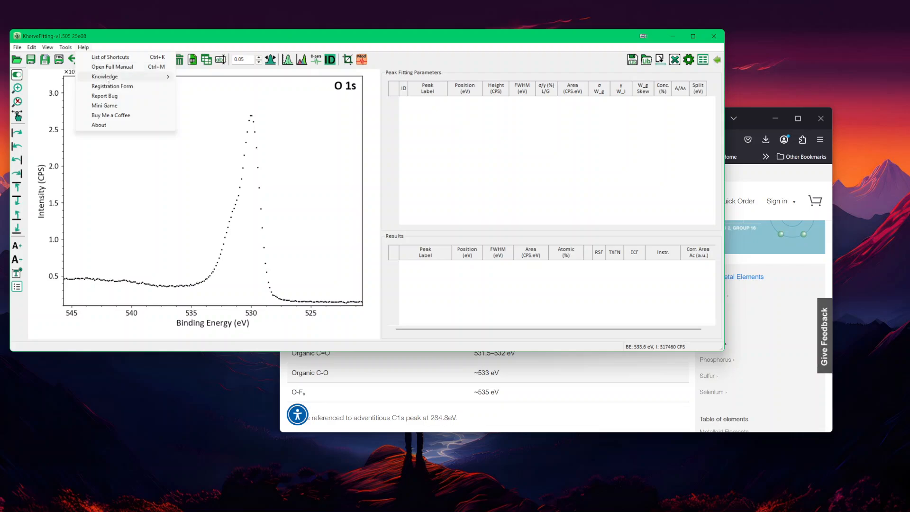
{"action": "mouse_move", "coordinate": [106, 77]}
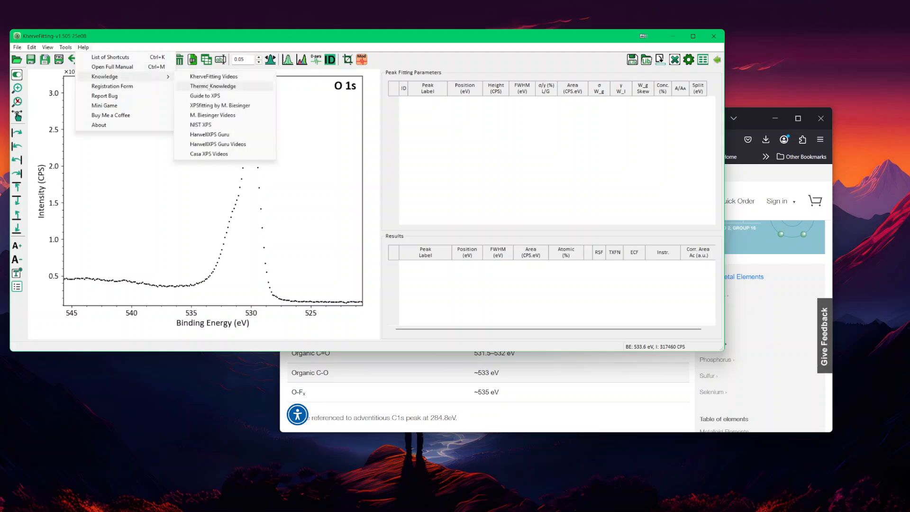
{"action": "left_click", "coordinate": [200, 125]}
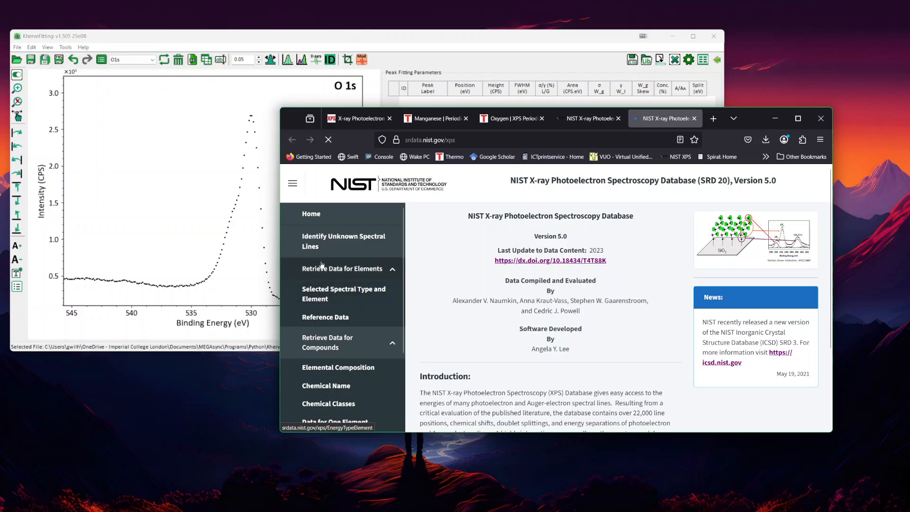
{"action": "left_click", "coordinate": [325, 294]}
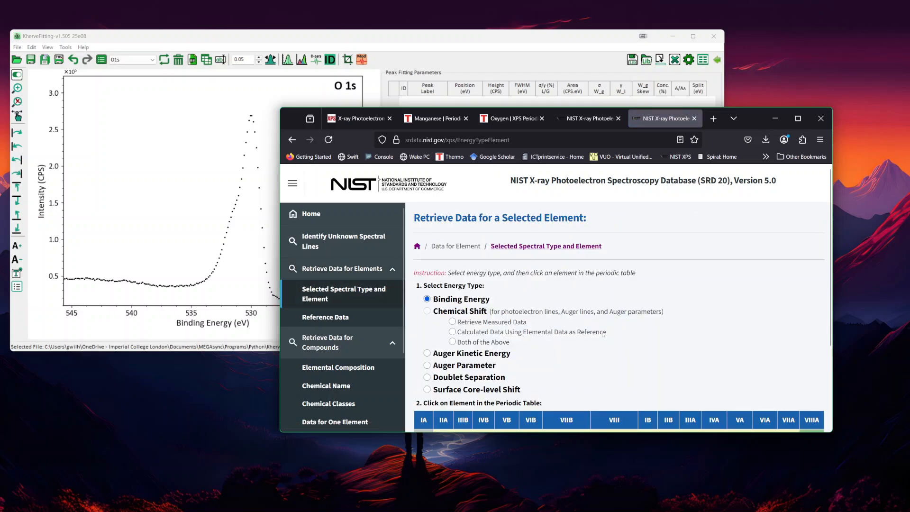
{"action": "scroll", "coordinate": [604, 335], "scroll_direction": "down", "scroll_amount": 4}
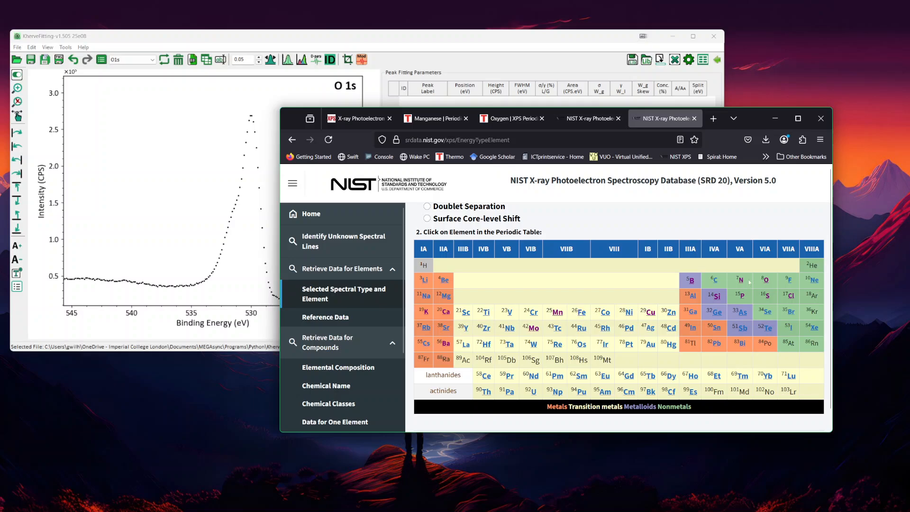
{"action": "left_click", "coordinate": [765, 280]}
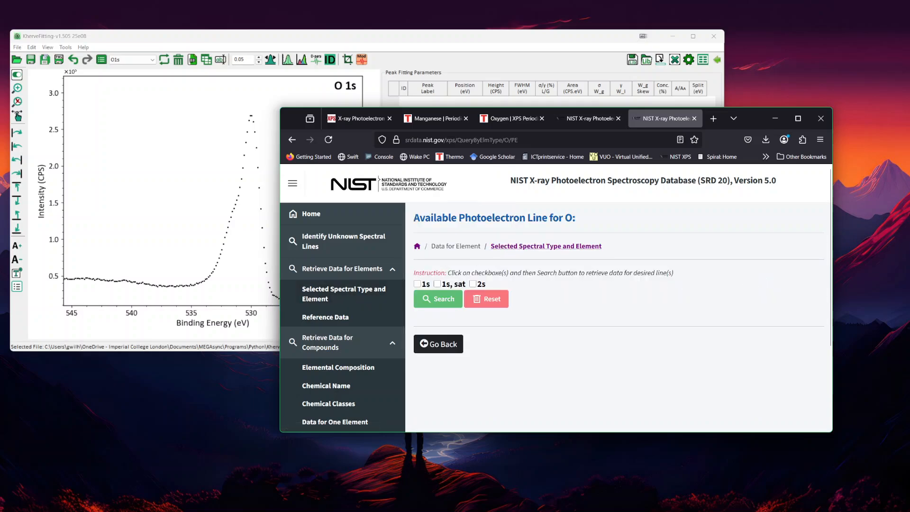
{"action": "left_click", "coordinate": [417, 284]}
{"action": "left_click", "coordinate": [438, 299]}
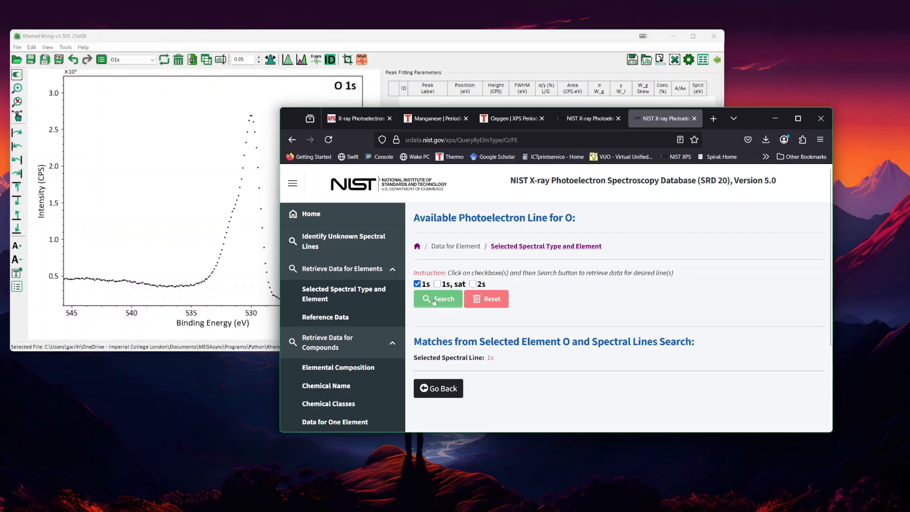
Step: Review the Thermo Fisher oxygen page's O1s binding energies and the NIST Mn 2p records for manganese oxides
{"action": "left_click", "coordinate": [447, 121]}
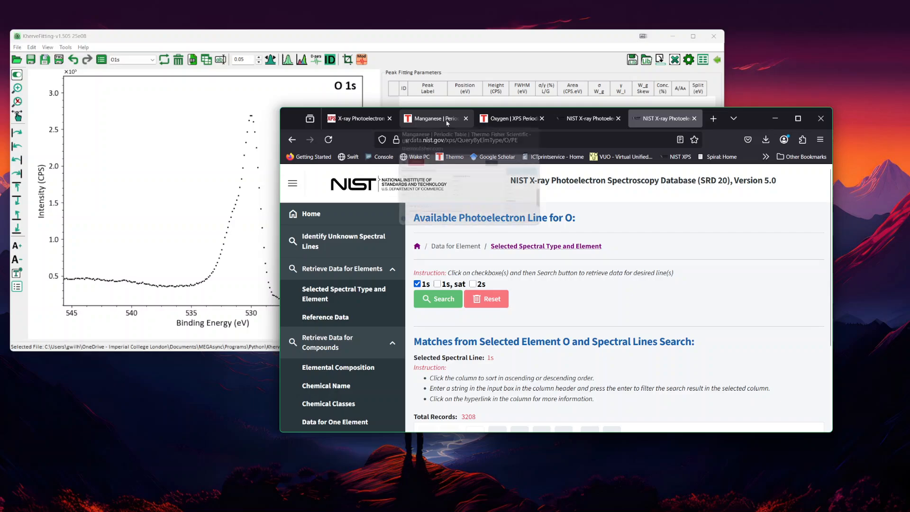
{"action": "left_click", "coordinate": [505, 119]}
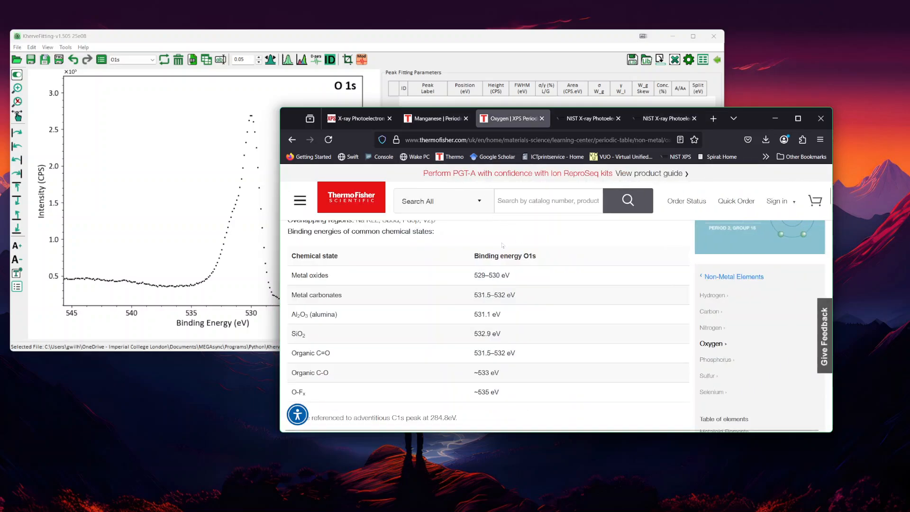
{"action": "scroll", "coordinate": [501, 245], "scroll_direction": "up", "scroll_amount": 3}
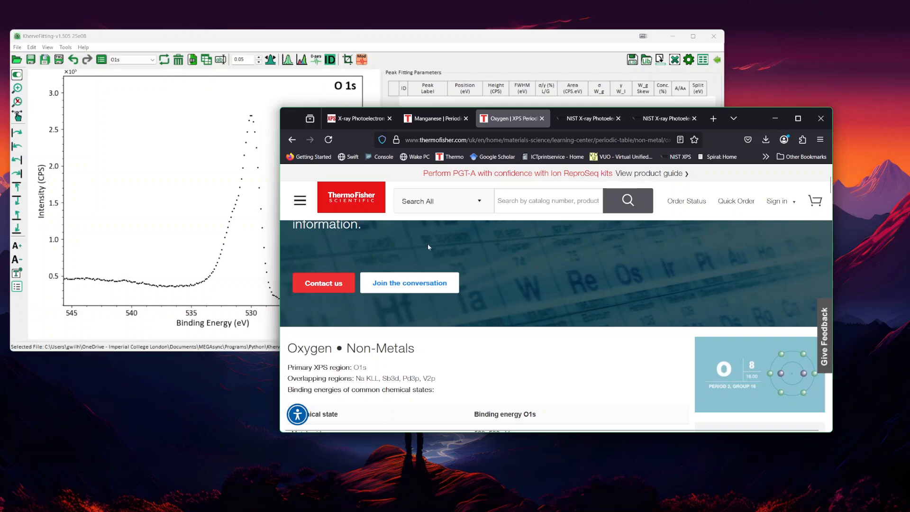
{"action": "scroll", "coordinate": [428, 247], "scroll_direction": "down", "scroll_amount": 3}
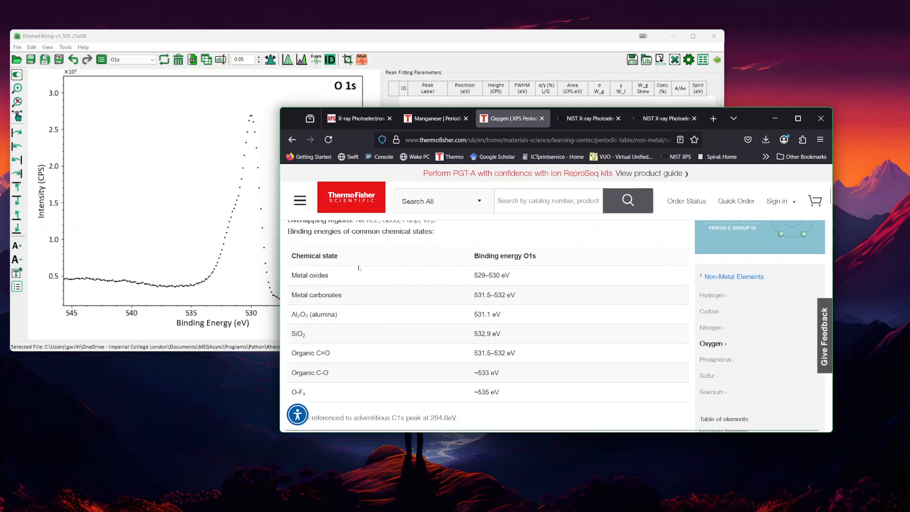
{"action": "scroll", "coordinate": [341, 268], "scroll_direction": "down", "scroll_amount": 1}
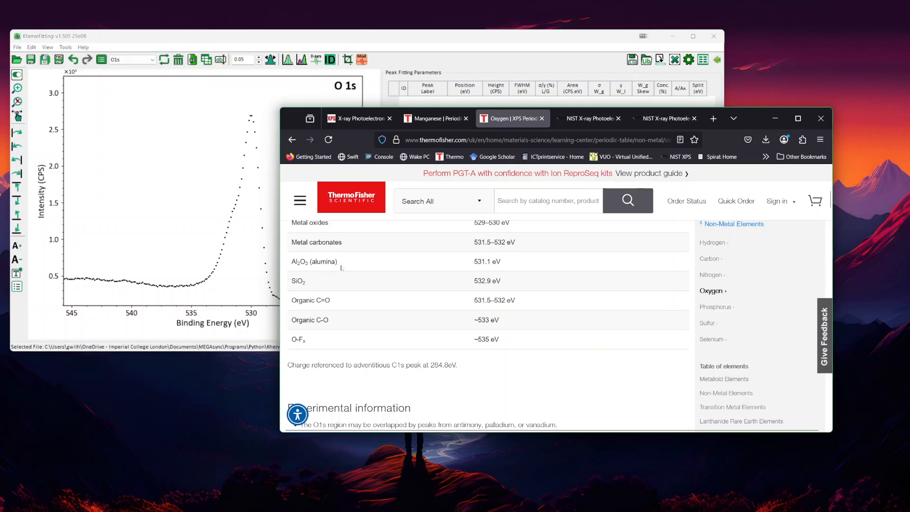
{"action": "scroll", "coordinate": [483, 275], "scroll_direction": "up", "scroll_amount": 1}
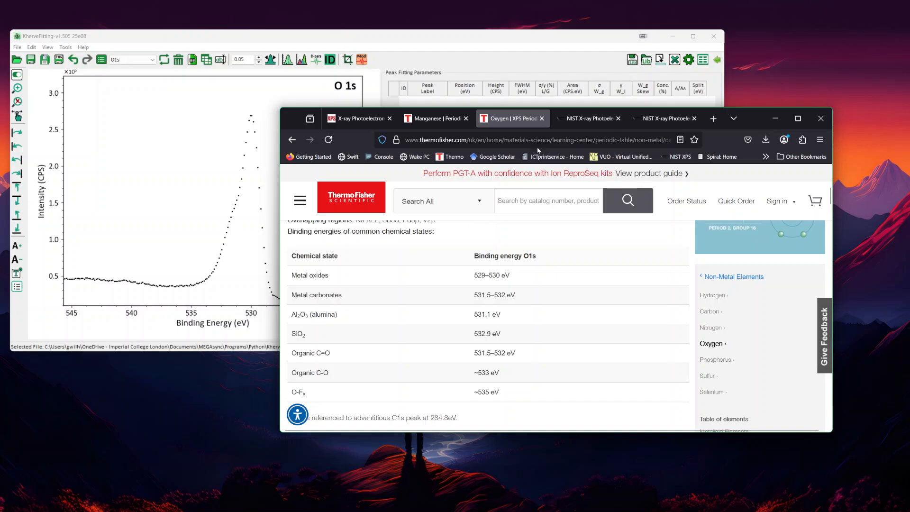
{"action": "left_click", "coordinate": [586, 118]}
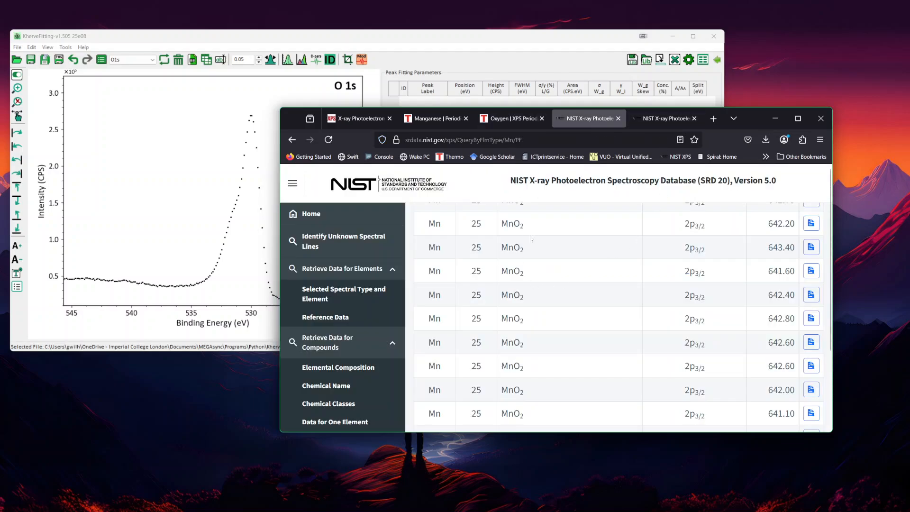
{"action": "scroll", "coordinate": [544, 225], "scroll_direction": "up", "scroll_amount": 5}
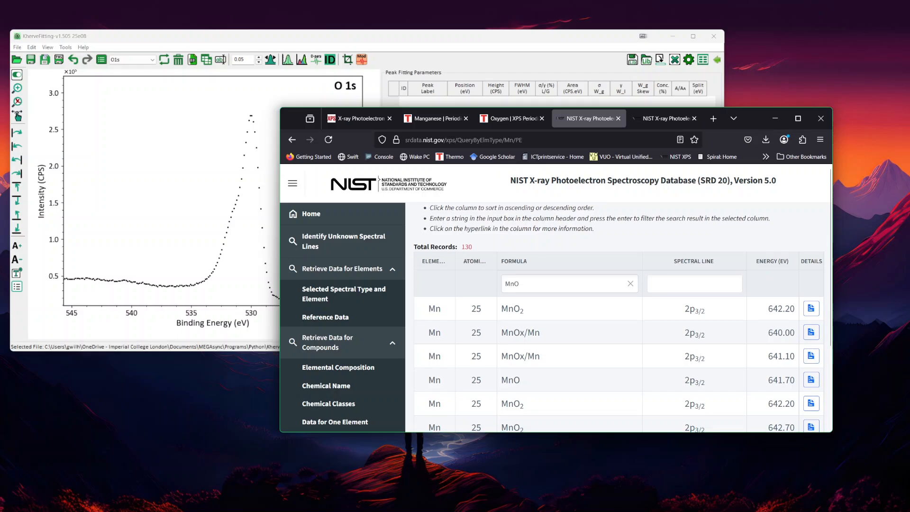
Step: Filter the NIST oxygen 1s records by the formula MnO
{"action": "left_click", "coordinate": [663, 119]}
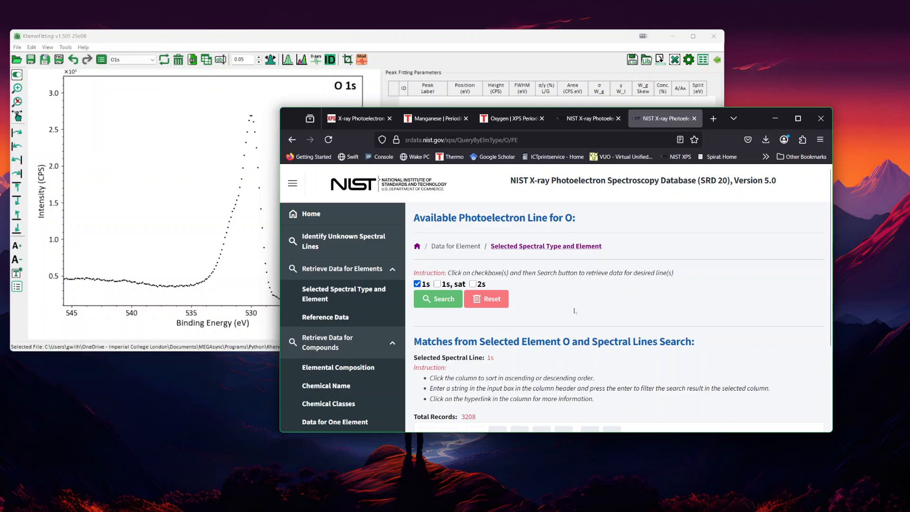
{"action": "scroll", "coordinate": [575, 311], "scroll_direction": "down", "scroll_amount": 3}
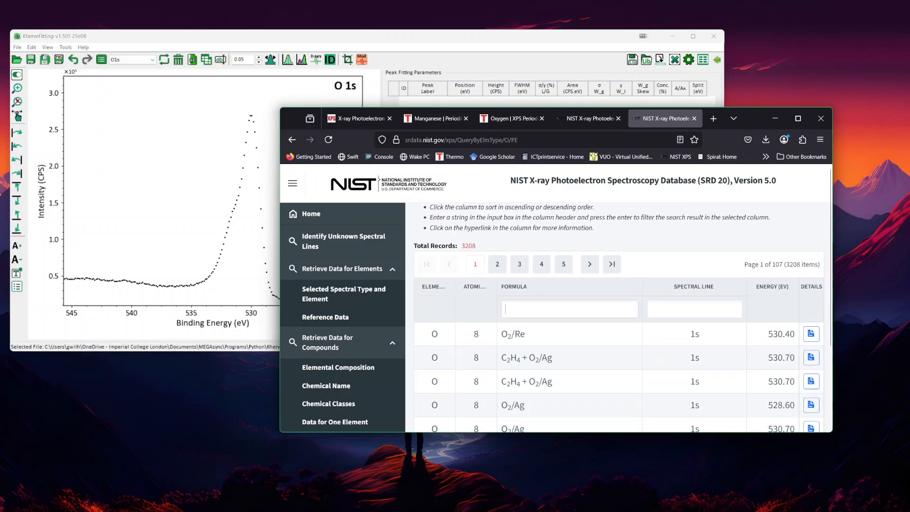
{"action": "type", "text": "Mn"}
{"action": "key", "text": "Return"}
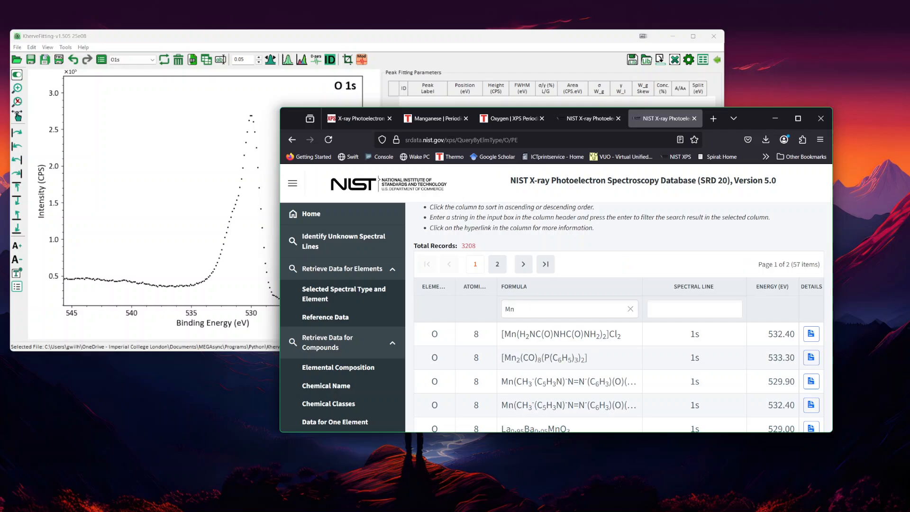
{"action": "type", "text": "O"}
{"action": "key", "text": "Return"}
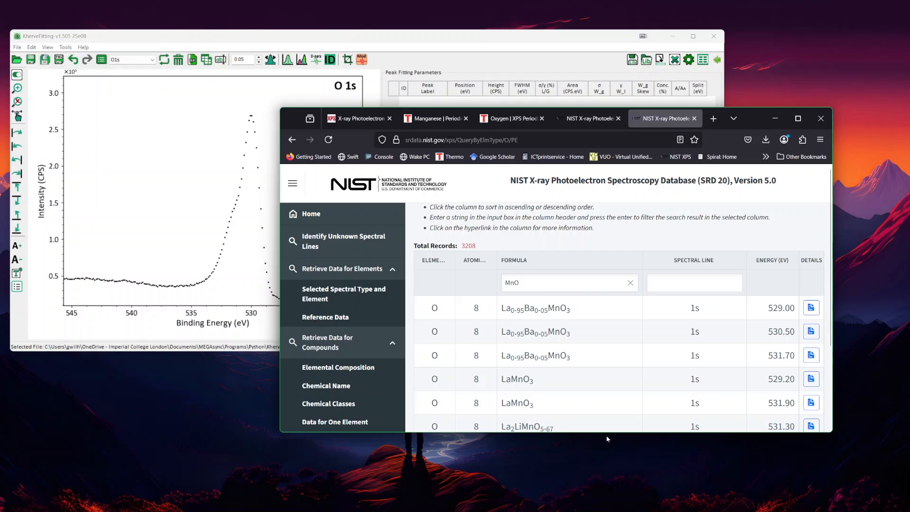
Step: Make the browser window taller and examine the O 1s binding energies listed for MnO2 and MnO
{"action": "left_click_drag", "start_coordinate": [606, 433], "coordinate": [599, 505]}
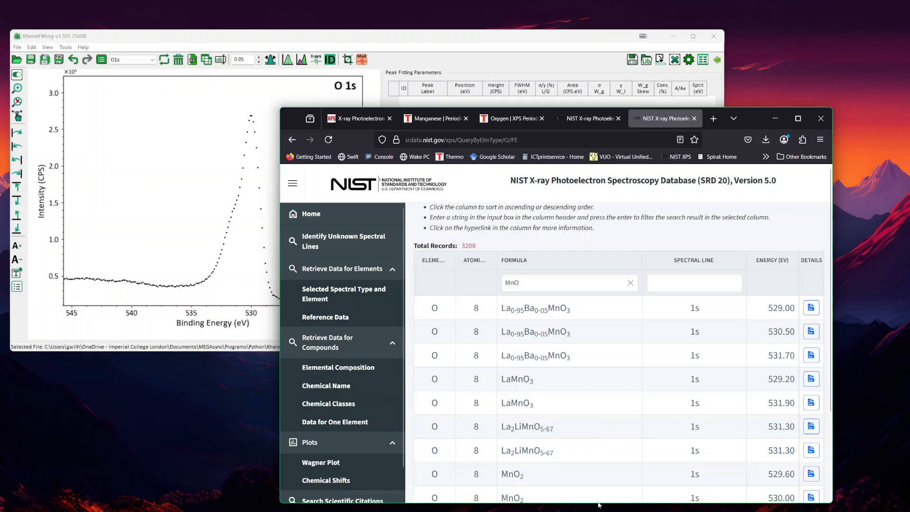
{"action": "scroll", "coordinate": [583, 431], "scroll_direction": "down", "scroll_amount": 4}
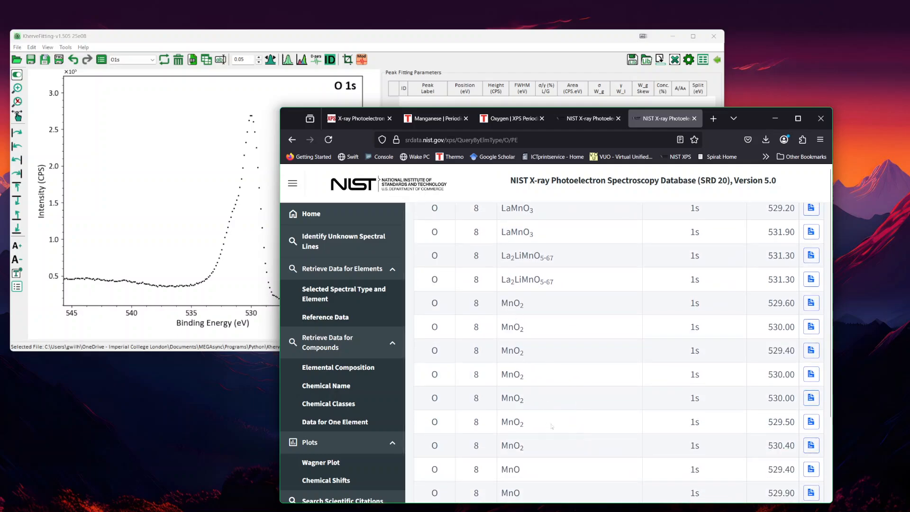
{"action": "scroll", "coordinate": [718, 450], "scroll_direction": "down", "scroll_amount": 2}
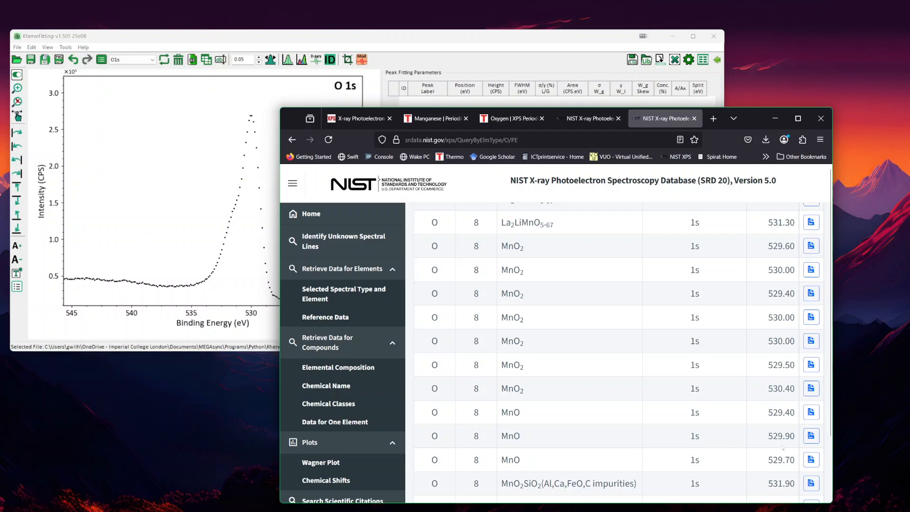
Step: Filter the NIST oxygen 1s records by the formula Mn2O3 and examine the listed binding energies
{"action": "scroll", "coordinate": [618, 353], "scroll_direction": "down", "scroll_amount": 2}
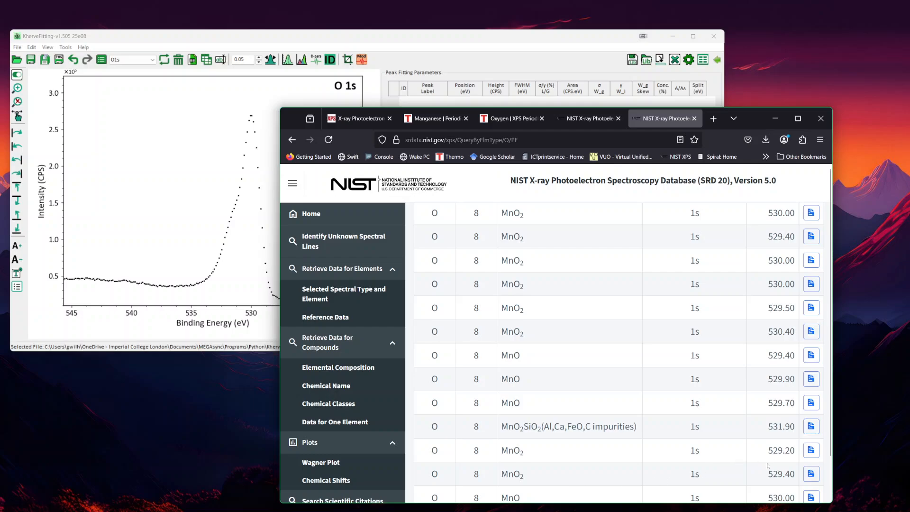
{"action": "scroll", "coordinate": [711, 454], "scroll_direction": "up", "scroll_amount": 4}
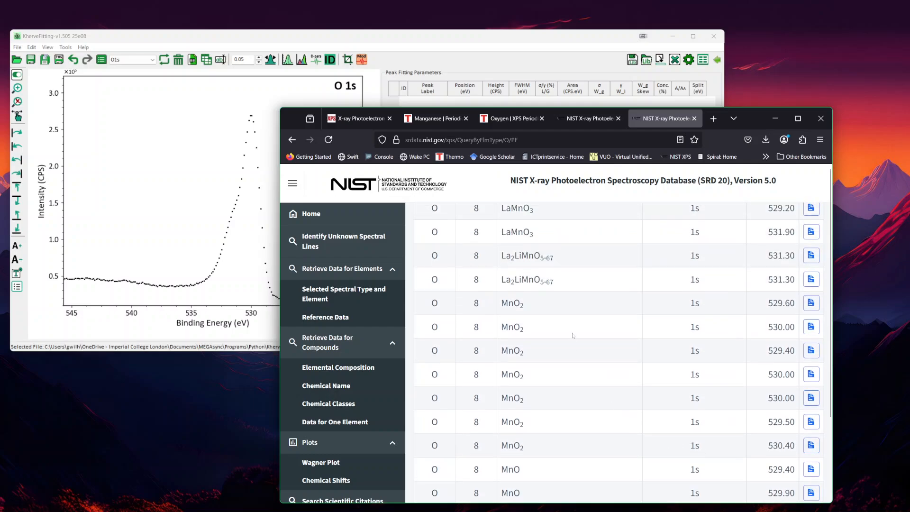
{"action": "scroll", "coordinate": [565, 253], "scroll_direction": "up", "scroll_amount": 8}
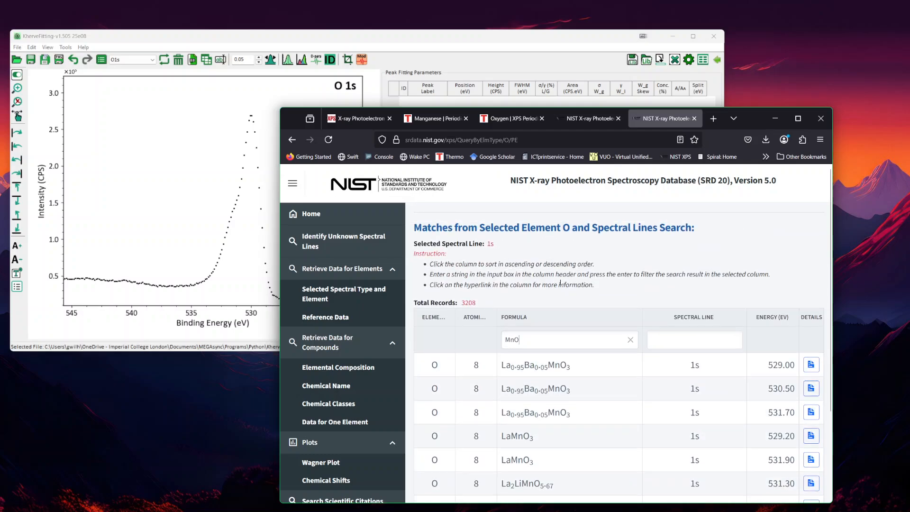
{"action": "key", "text": "BackSpace"}
{"action": "type", "text": "2O3"}
{"action": "key", "text": "Return"}
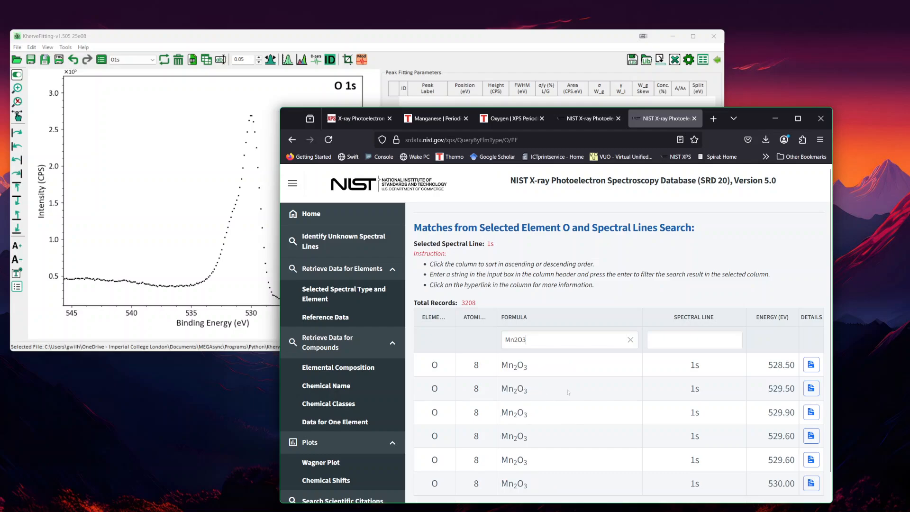
{"action": "scroll", "coordinate": [773, 385], "scroll_direction": "down", "scroll_amount": 1}
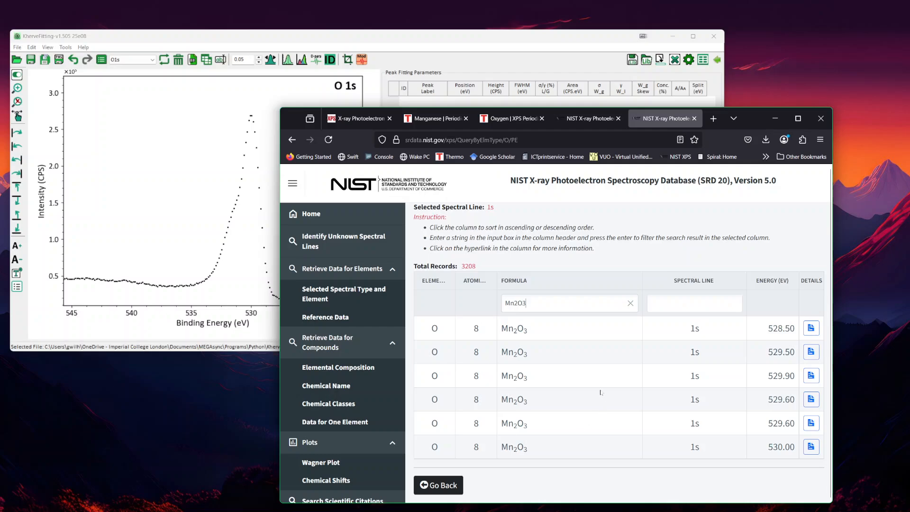
Step: Compare the O 1s spectrum in KherveFitting with the NIST Mn2O3 binding energies in the browser
{"action": "left_click", "coordinate": [261, 41]}
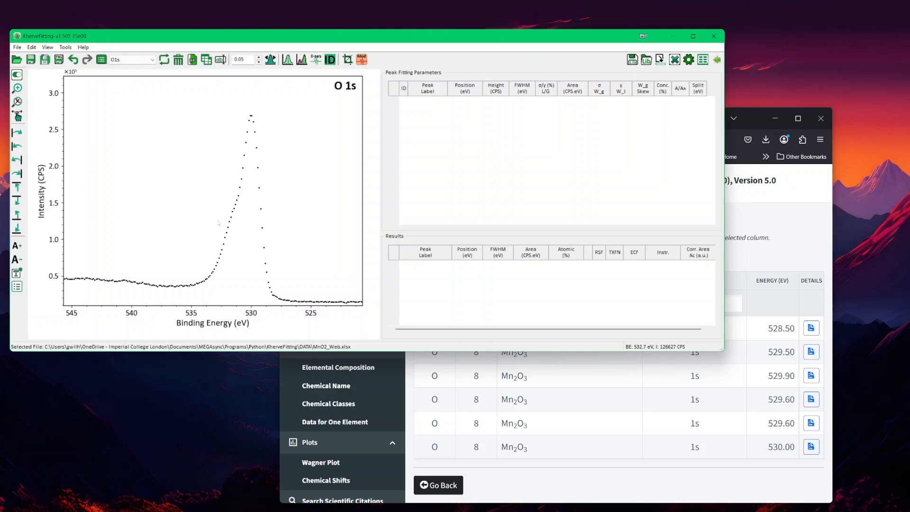
{"action": "left_click", "coordinate": [823, 184]}
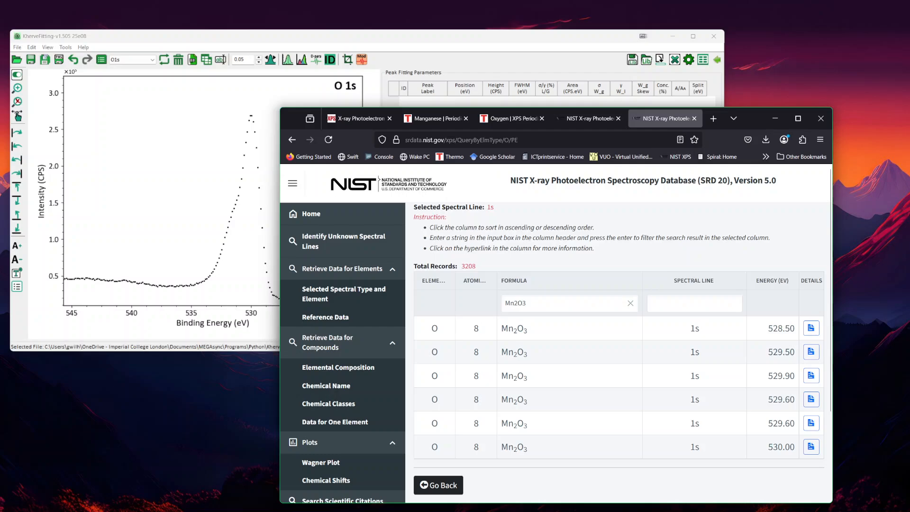
{"action": "mouse_move", "coordinate": [610, 126]}
Step: Switch to KherveFitting and create a background for the O 1s spectrum between about 525.9 and 535.6 eV
{"action": "left_click", "coordinate": [402, 67]}
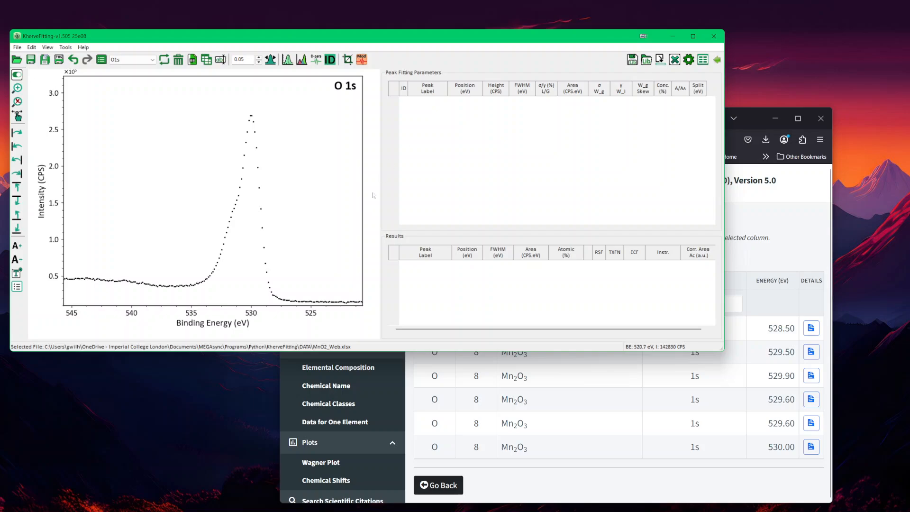
{"action": "left_click", "coordinate": [302, 59]}
{"action": "left_click_drag", "start_coordinate": [347, 115], "coordinate": [454, 203]}
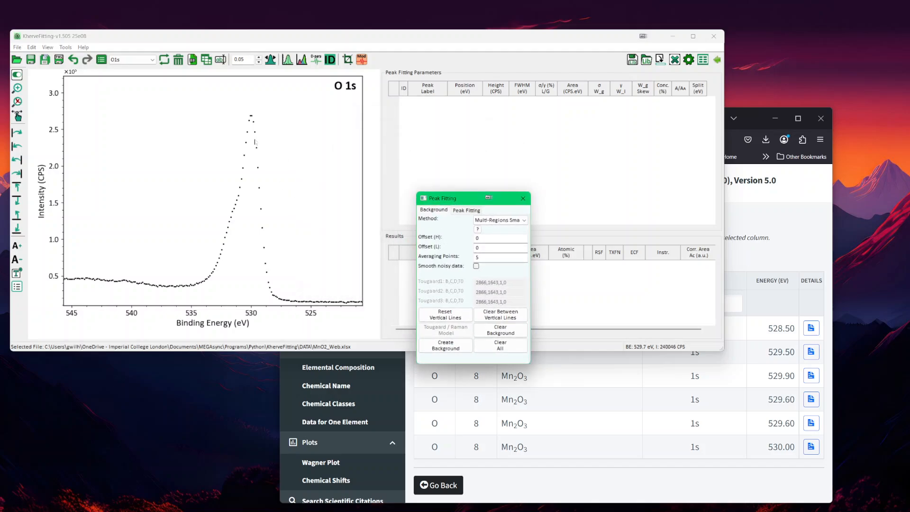
{"action": "left_click", "coordinate": [300, 247]}
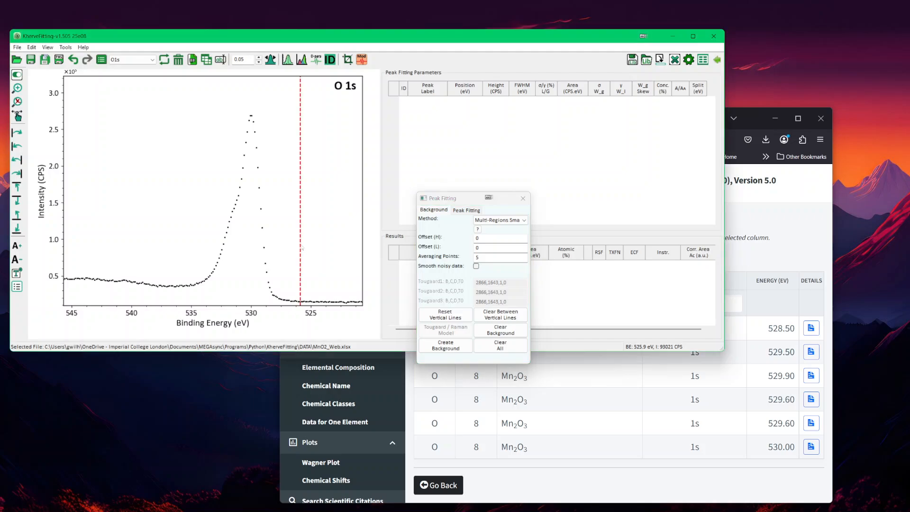
{"action": "left_click", "coordinate": [184, 276]}
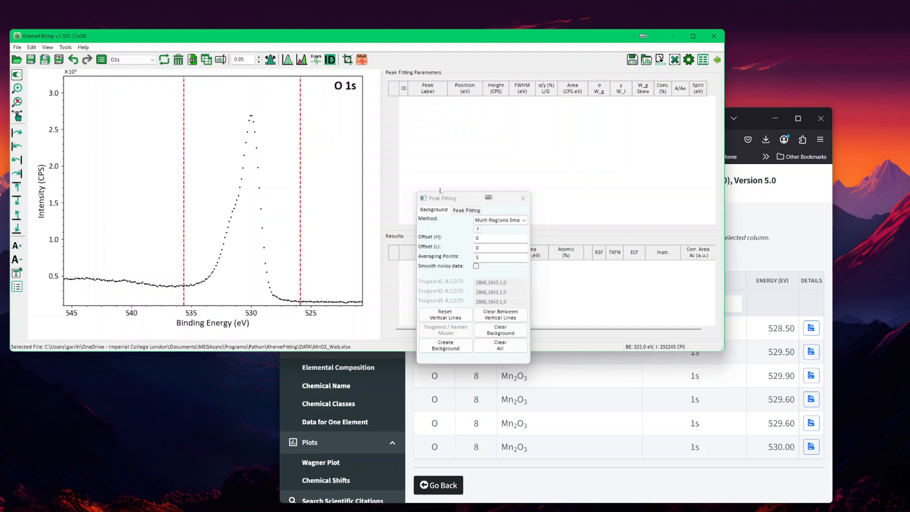
{"action": "left_click", "coordinate": [451, 349]}
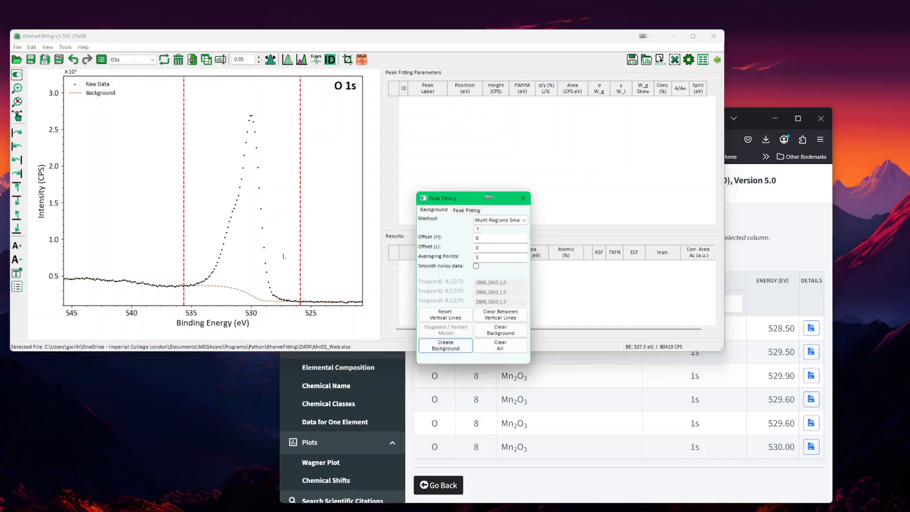
Step: Widen the O 1s background range to about 525.1–536.6 eV and adjust its endpoints to offsets of -180.3 (H) and -248.5 (L)
{"action": "scroll", "coordinate": [283, 256], "scroll_direction": "up", "scroll_amount": 5}
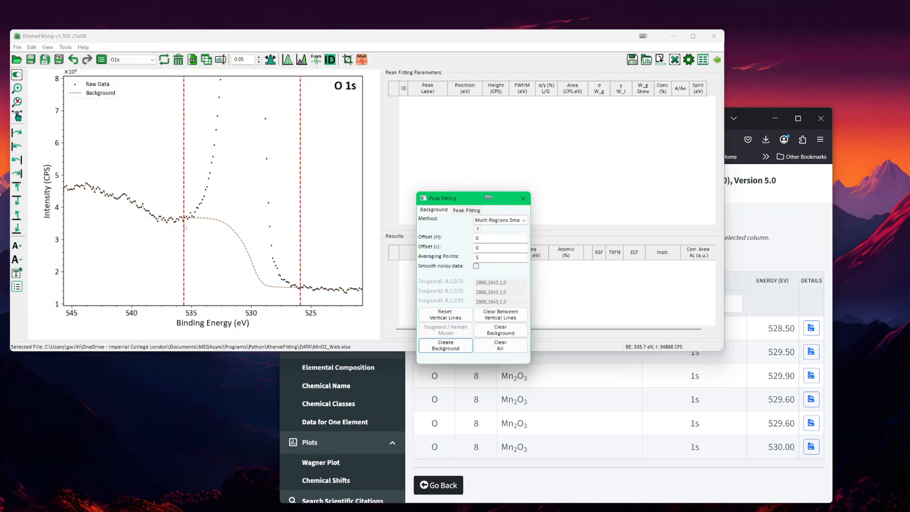
{"action": "mouse_move", "coordinate": [184, 226]}
{"action": "left_mouse_down"}
{"action": "mouse_move", "coordinate": [169, 226]}
{"action": "mouse_move", "coordinate": [198, 224]}
{"action": "left_mouse_up"}
{"action": "left_click", "coordinate": [199, 221]}
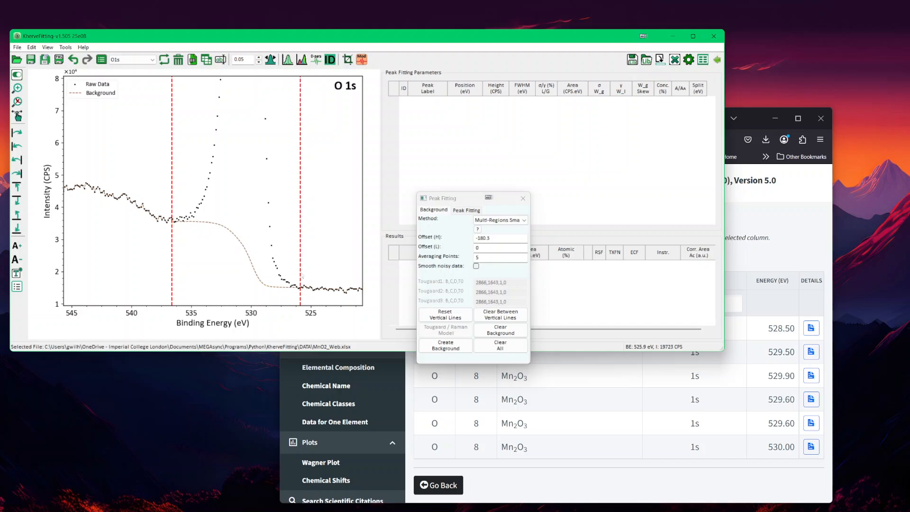
{"action": "mouse_move", "coordinate": [301, 276]}
{"action": "left_mouse_down"}
{"action": "mouse_move", "coordinate": [311, 280]}
{"action": "mouse_move", "coordinate": [297, 288]}
{"action": "left_mouse_up"}
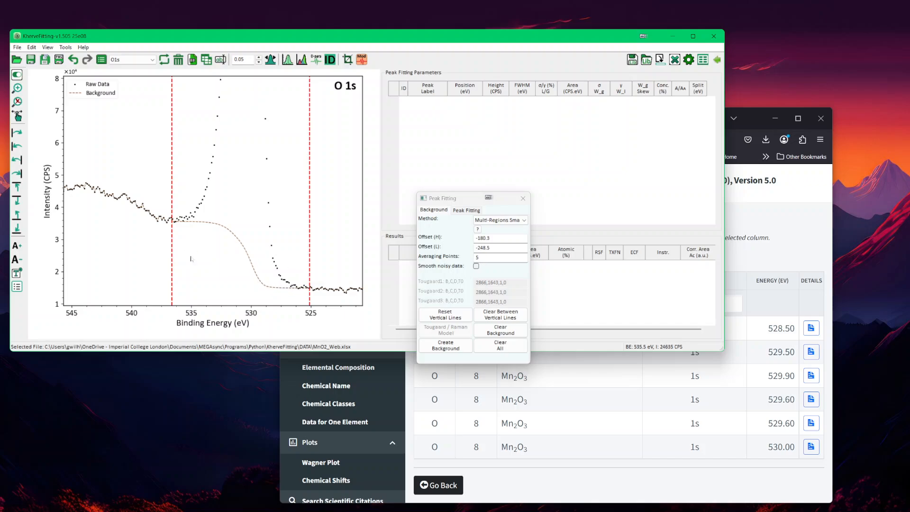
{"action": "right_click", "coordinate": [255, 168]}
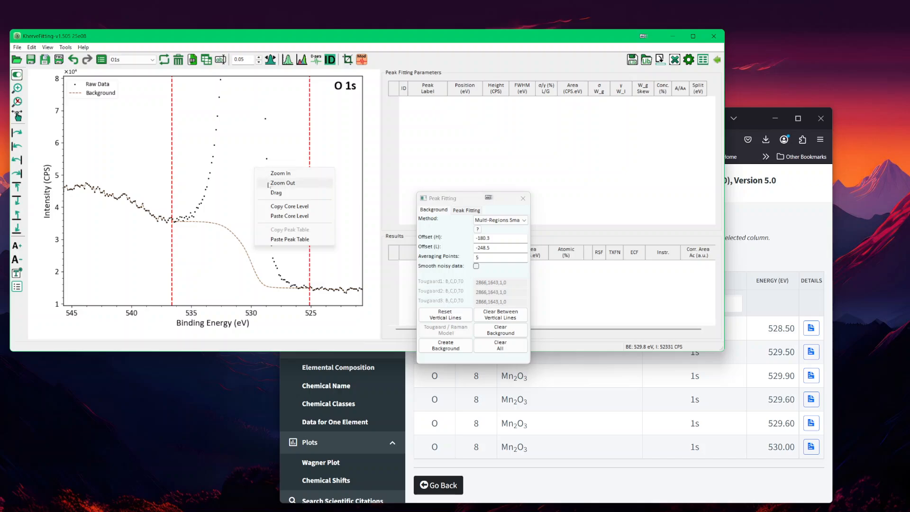
{"action": "left_click", "coordinate": [269, 184]}
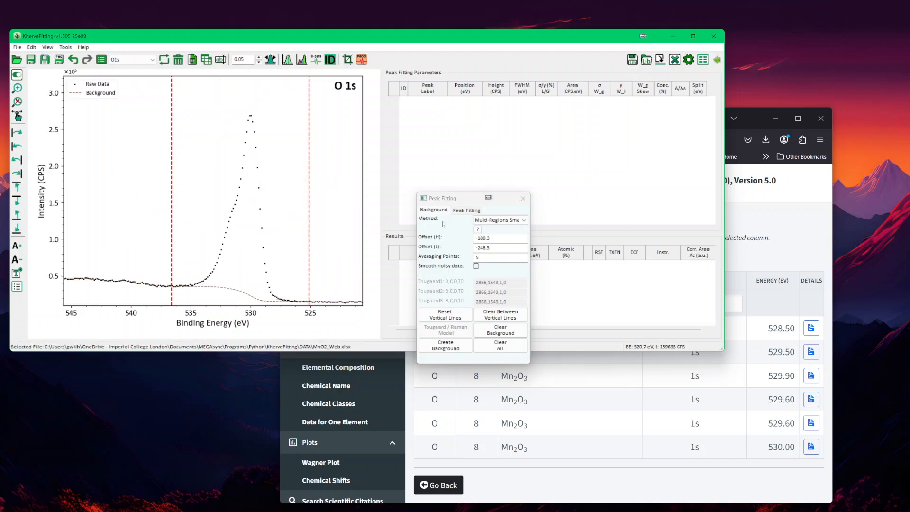
Step: Choose the Voigt (Area, L/G, σ) fitting model and add two singlet peaks to the O 1s spectrum
{"action": "left_click", "coordinate": [466, 210]}
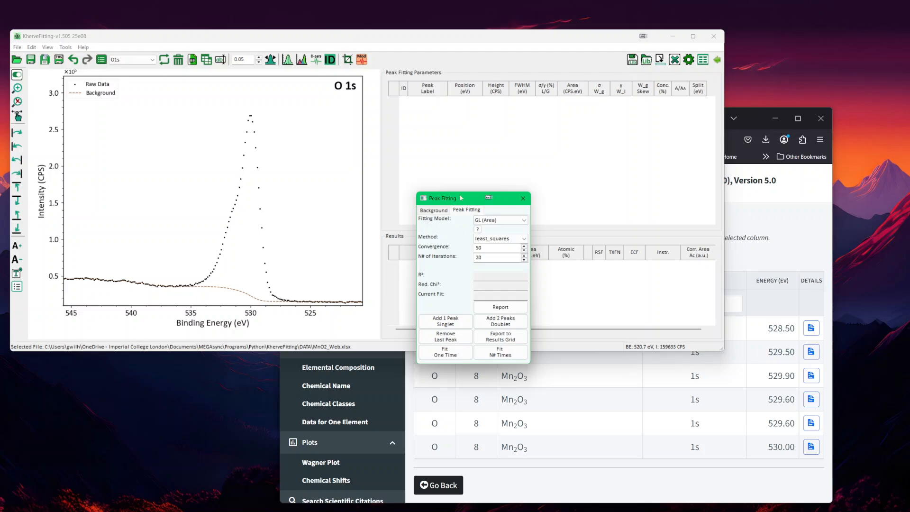
{"action": "left_click", "coordinate": [489, 221]}
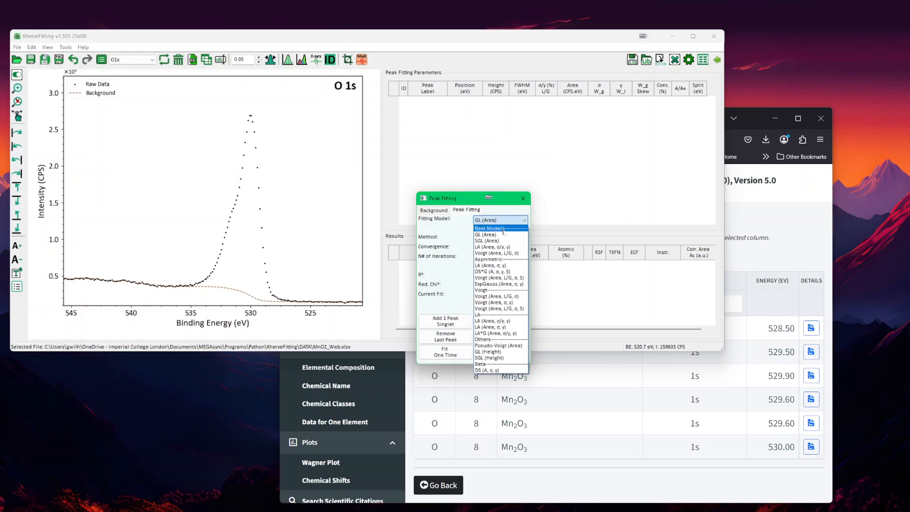
{"action": "left_click", "coordinate": [489, 254]}
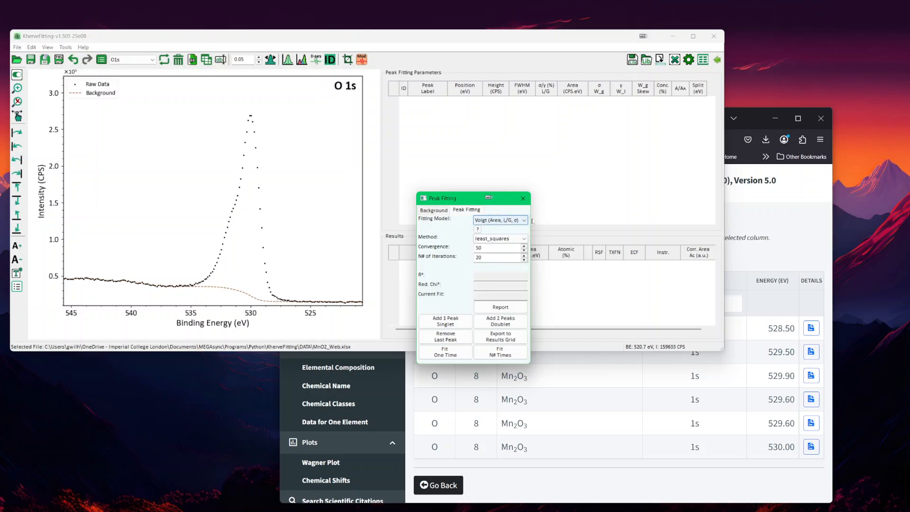
{"action": "left_click", "coordinate": [442, 321]}
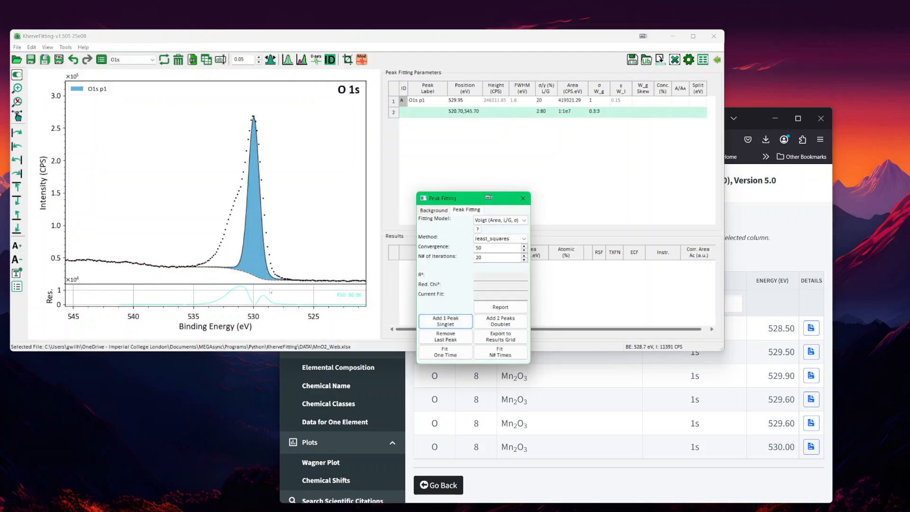
{"action": "left_click", "coordinate": [435, 322]}
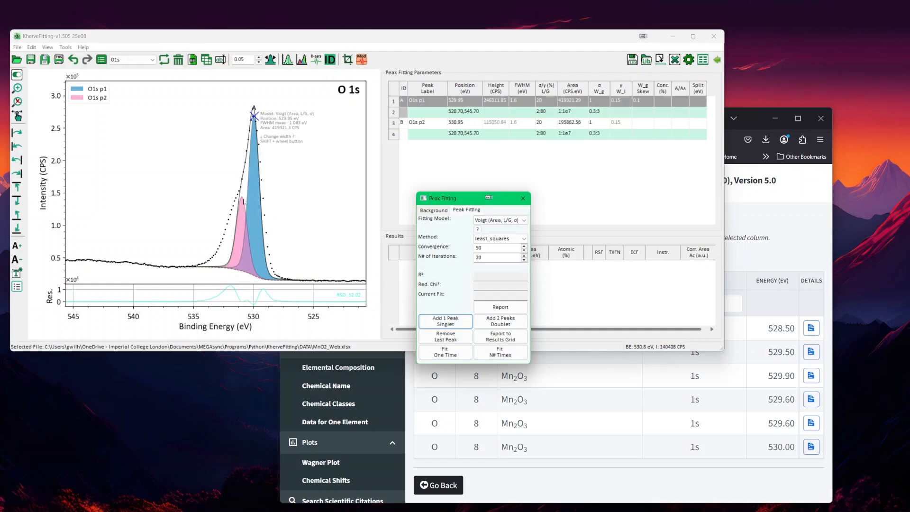
Step: Reposition the second O1s peak to about 531.29 eV on the shoulder and run the fit with 20 iterations
{"action": "left_click", "coordinate": [242, 196]}
{"action": "left_click_drag", "start_coordinate": [242, 196], "coordinate": [238, 202]}
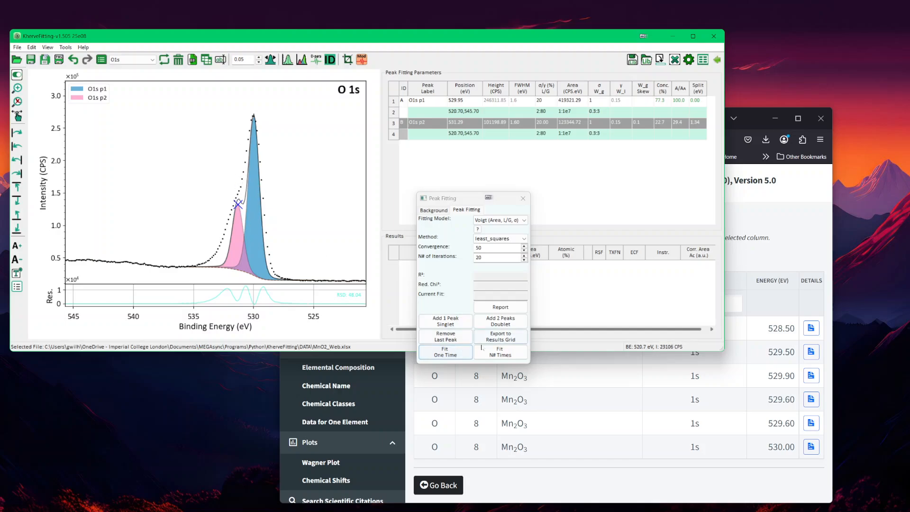
{"action": "left_click", "coordinate": [498, 354]}
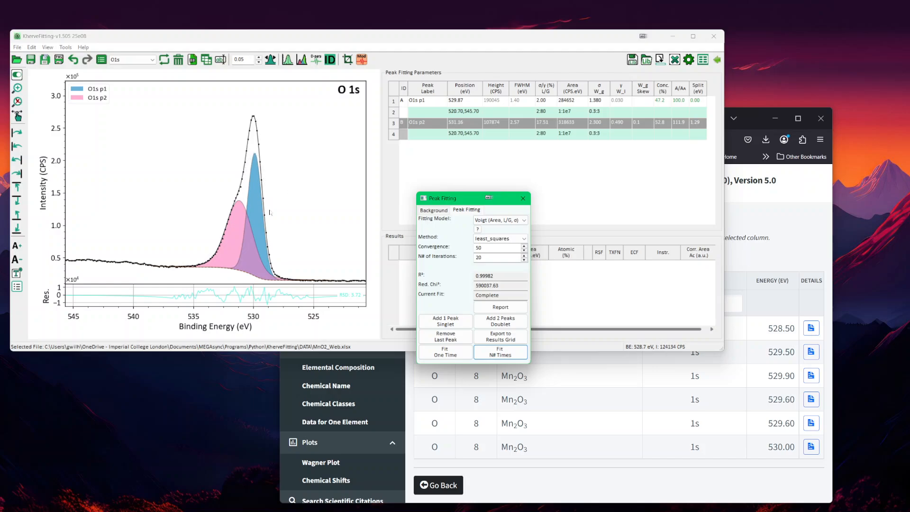
Step: Review the fitted peak parameters of the C1s sheet, and return to the O1s sheet
{"action": "left_click", "coordinate": [132, 59]}
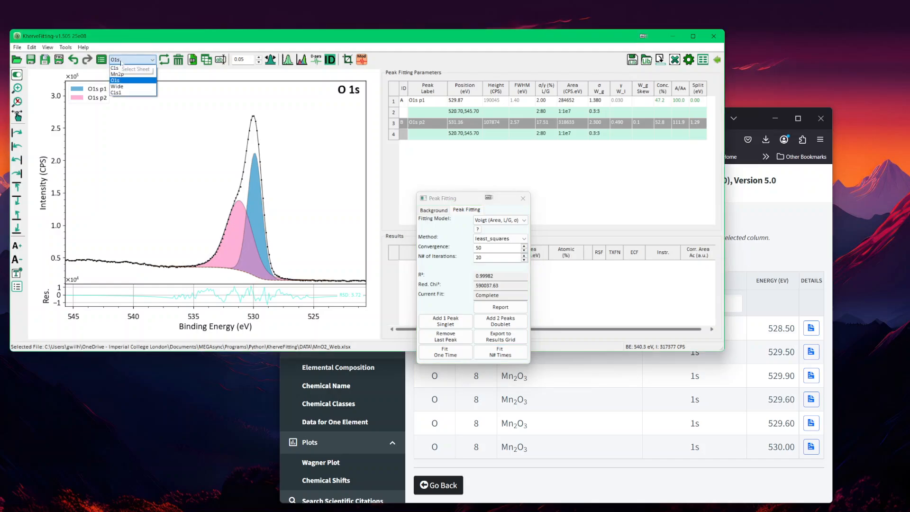
{"action": "left_click", "coordinate": [131, 69]}
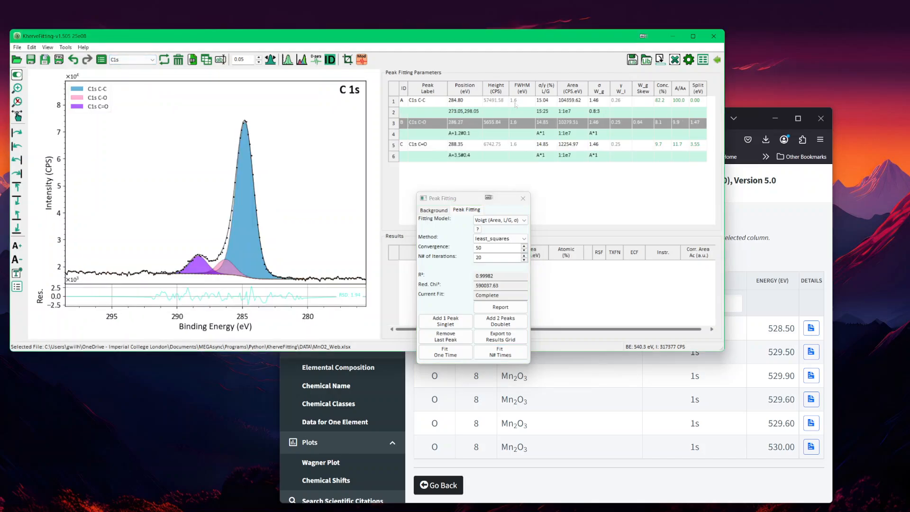
{"action": "left_click", "coordinate": [132, 60]}
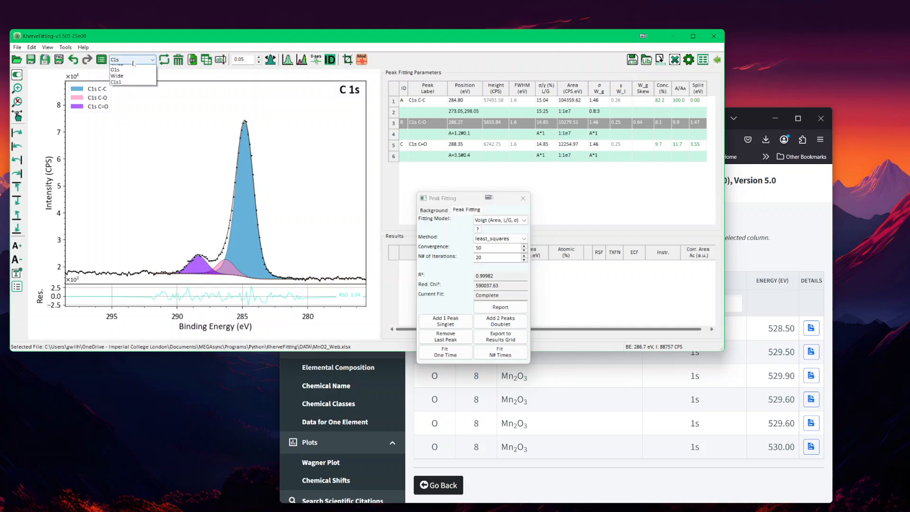
{"action": "left_click", "coordinate": [128, 80]}
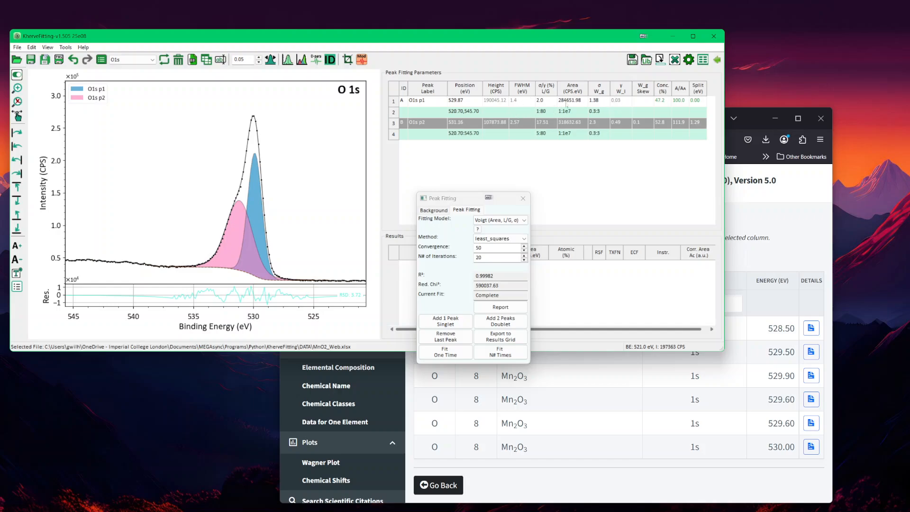
Step: Set the first O1s peak's L/G ratio to 20 and constrain it to within 0.1 (19.9:20.1)
{"action": "left_click", "coordinate": [539, 102]}
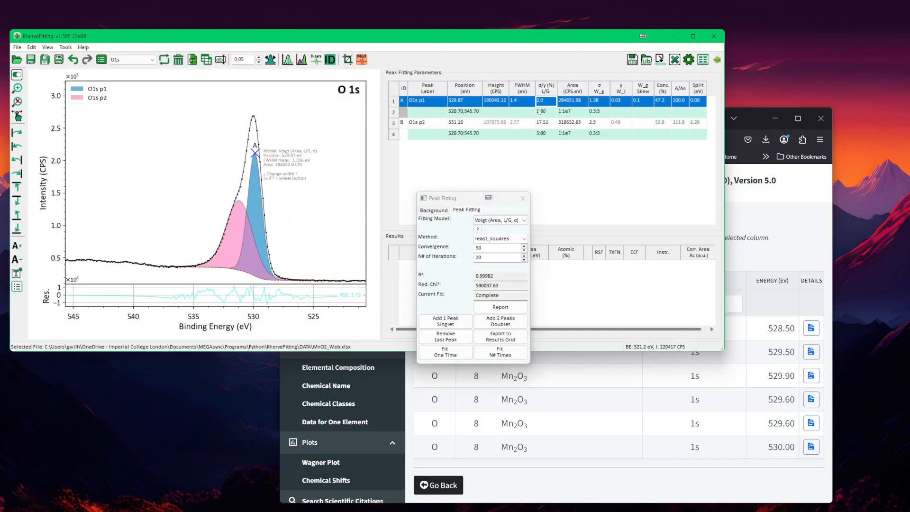
{"action": "type", "text": "20"}
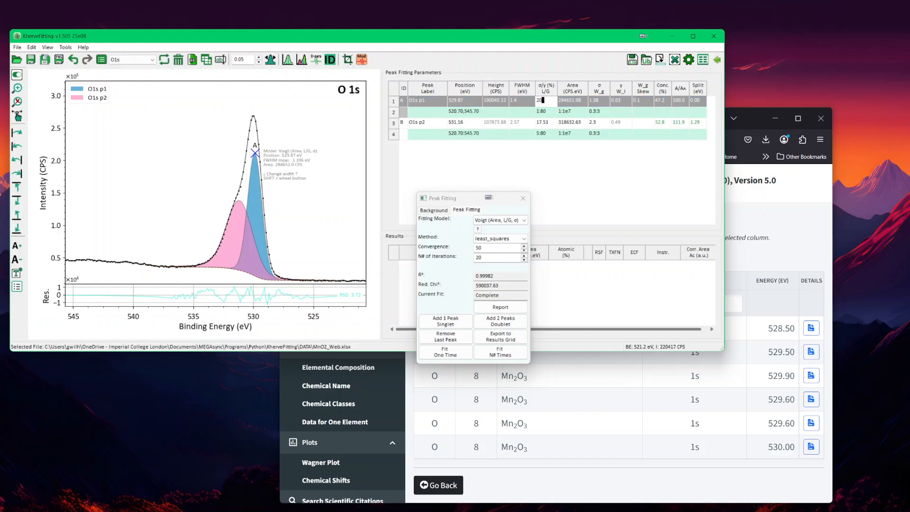
{"action": "key", "text": "Return"}
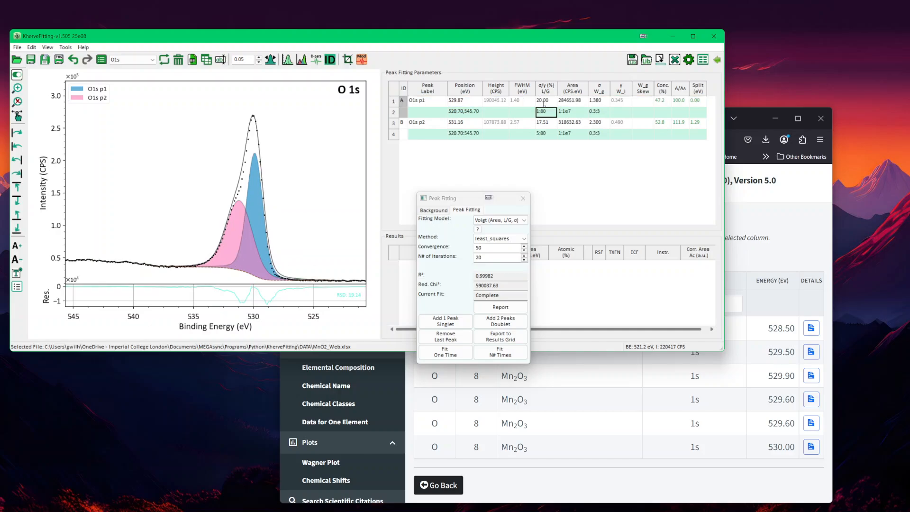
{"action": "type", "text": "#0.1"}
{"action": "key", "text": "Return"}
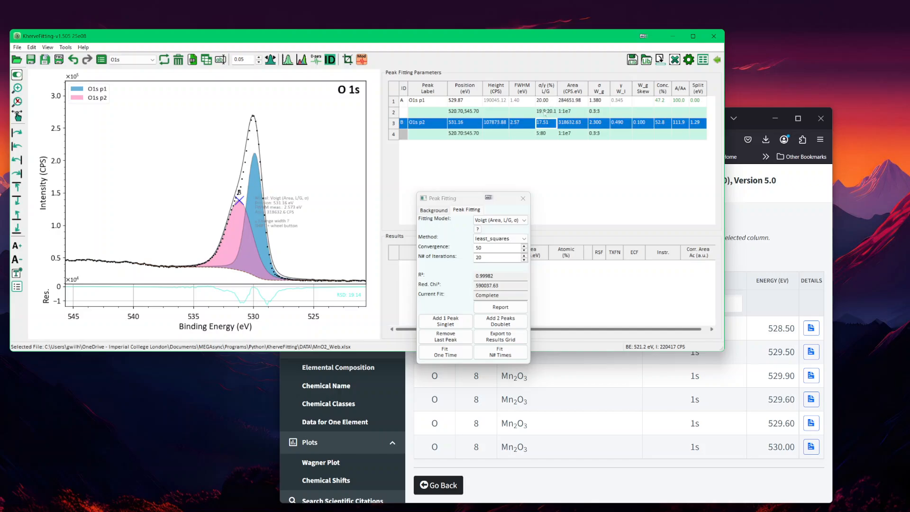
Step: Tie the second O1s peak's L/G ratio to that of peak A with the constraint A*1
{"action": "left_click", "coordinate": [546, 134]}
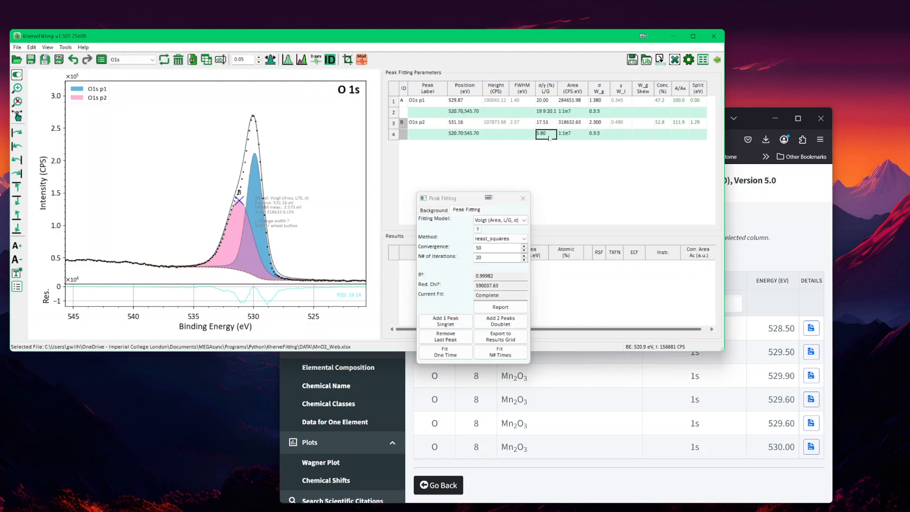
{"action": "type", "text": "A*1"}
{"action": "key", "text": "Return"}
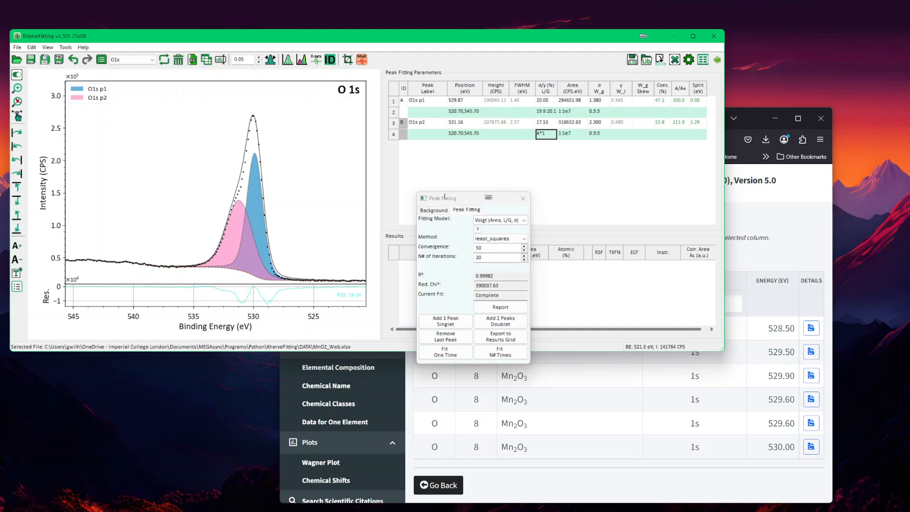
{"action": "left_click_drag", "start_coordinate": [450, 198], "coordinate": [453, 200]}
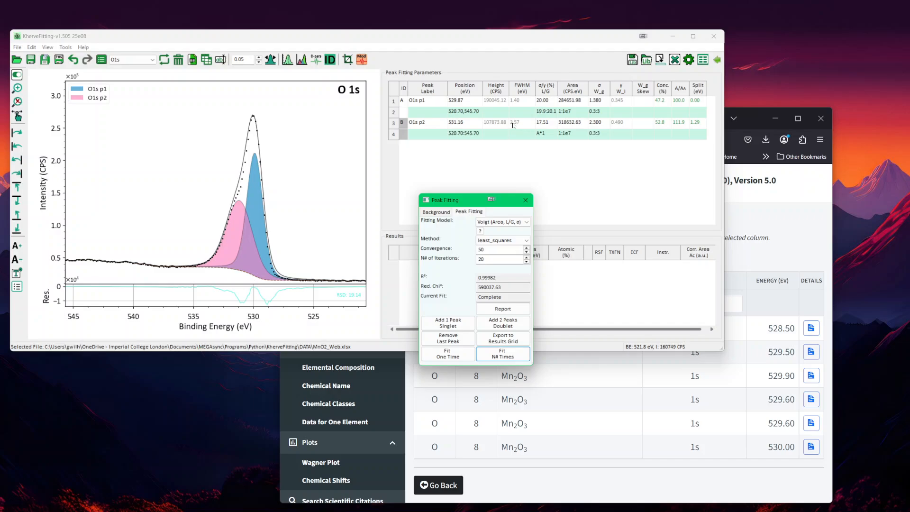
Step: Tie the second O1s peak's sigma to that of peak A with the constraint A*1, and run the fit with 20 iterations
{"action": "left_click", "coordinate": [596, 135]}
{"action": "type", "text": "A*1"}
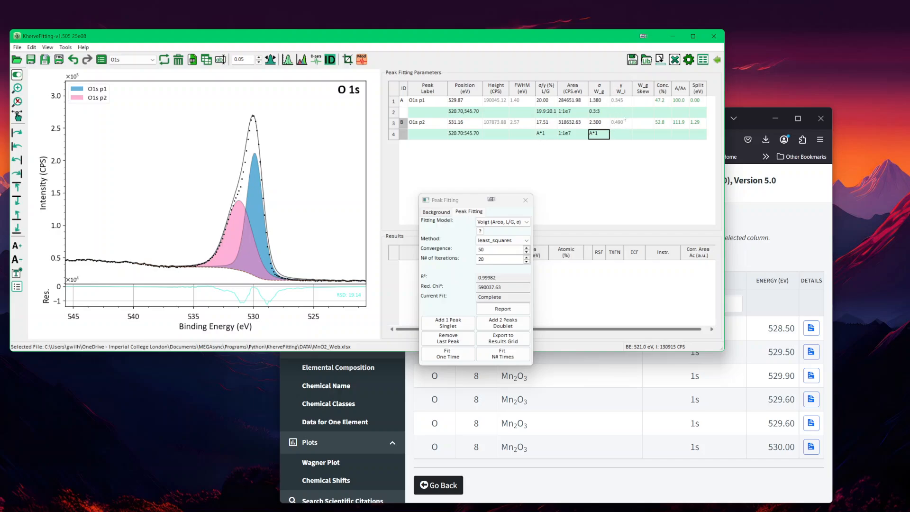
{"action": "left_click", "coordinate": [501, 354]}
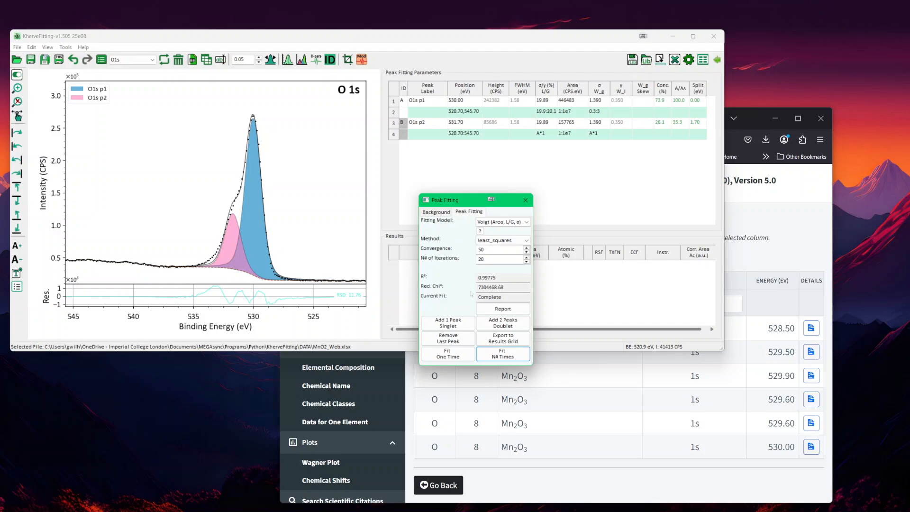
Step: Add a third singlet peak to the O1s spectrum and constrain its L/G ratio to 10:20
{"action": "left_click", "coordinate": [459, 326]}
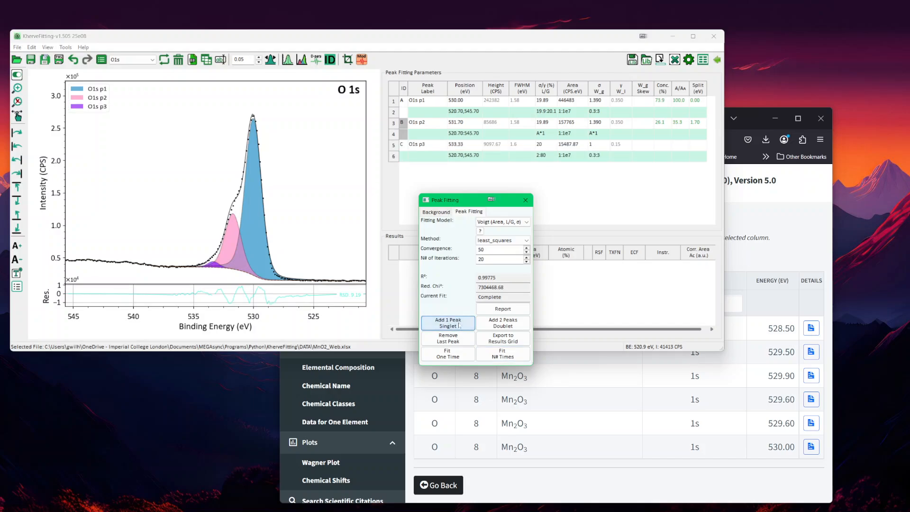
{"action": "left_click", "coordinate": [544, 156]}
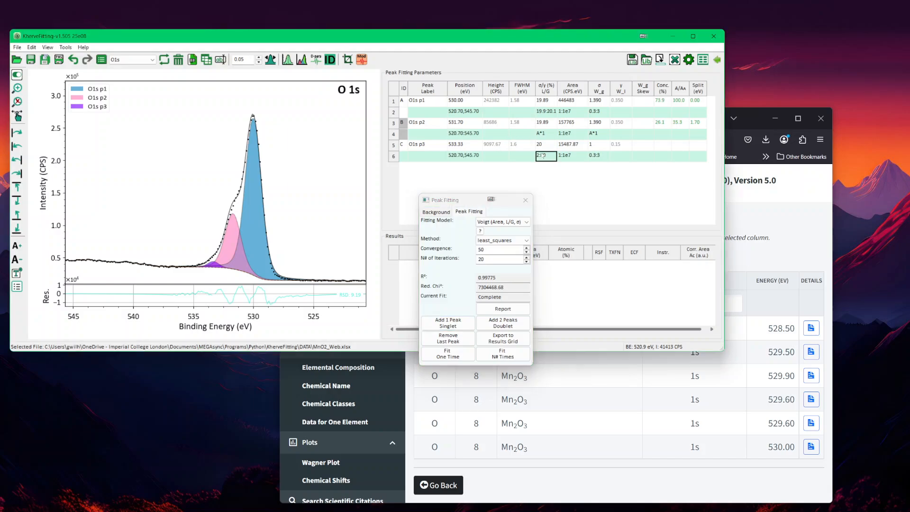
{"action": "type", "text": "a"}
{"action": "key", "text": "BackSpace"}
{"action": "type", "text": "10"}
{"action": "key", "text": "Return"}
{"action": "type", "text": ":20"}
{"action": "key", "text": "Return"}
Step: Check the peak constraints on the C1s sheet, and run the three-peak fit on the O1s sheet with 20 iterations
{"action": "left_click", "coordinate": [140, 59]}
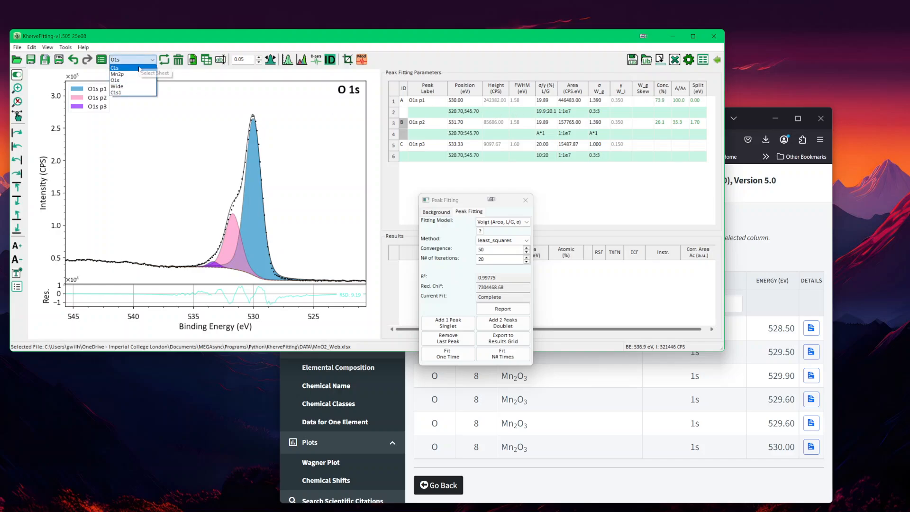
{"action": "left_click", "coordinate": [137, 65]}
{"action": "left_click", "coordinate": [138, 61]}
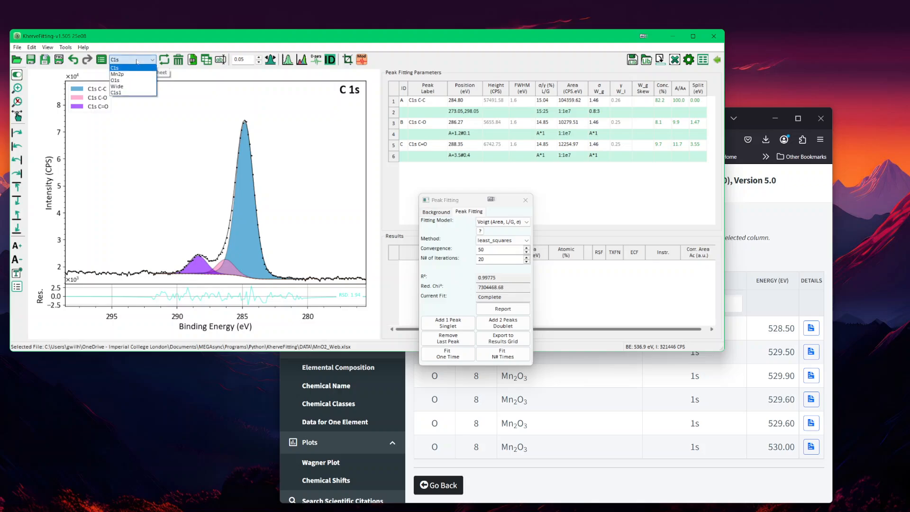
{"action": "left_click", "coordinate": [134, 80]}
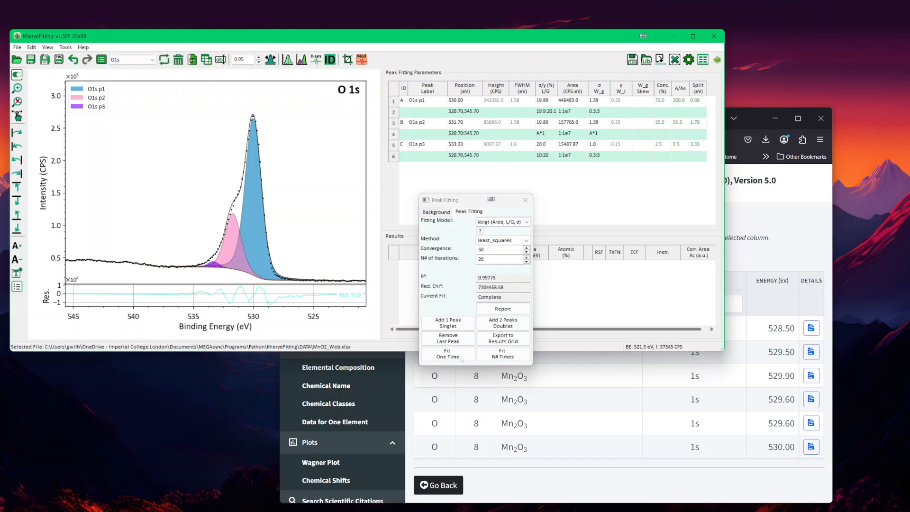
{"action": "left_click", "coordinate": [494, 356]}
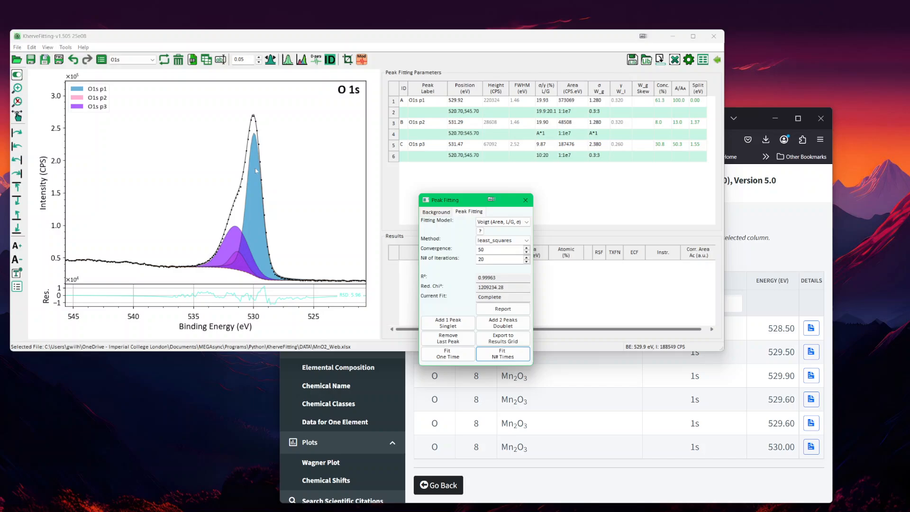
Step: Select the third O1s peak in the plot and move it to about 532.64 eV with a lower height
{"action": "key", "text": "Tab"}
{"action": "key", "text": "Tab"}
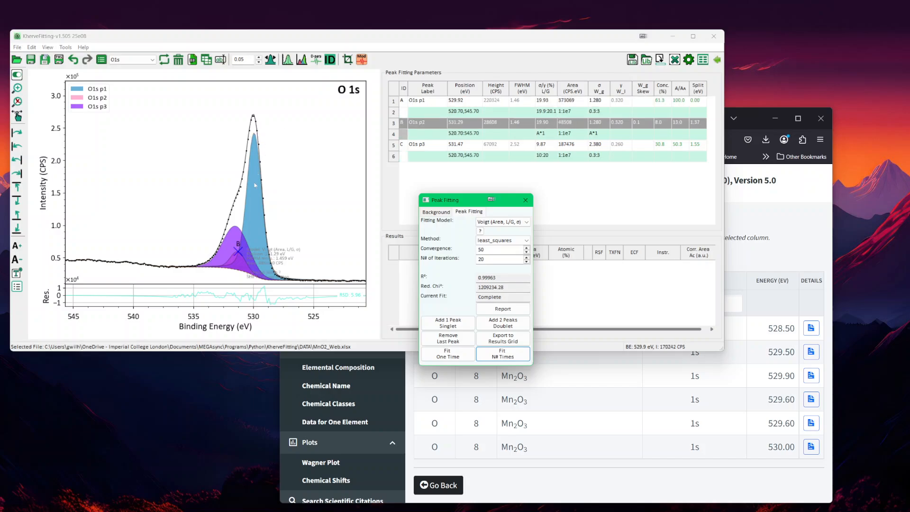
{"action": "key", "text": "Tab"}
{"action": "left_click", "coordinate": [226, 252]}
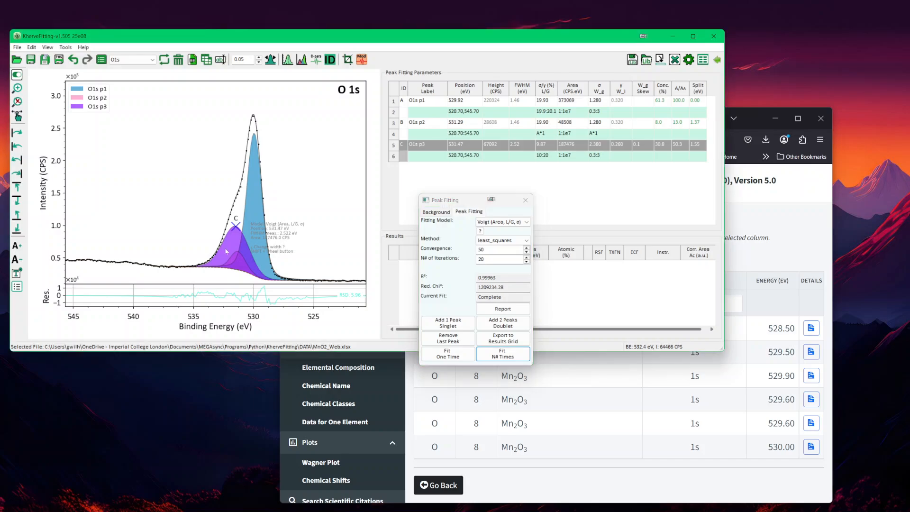
{"action": "left_click_drag", "start_coordinate": [226, 251], "coordinate": [222, 257]}
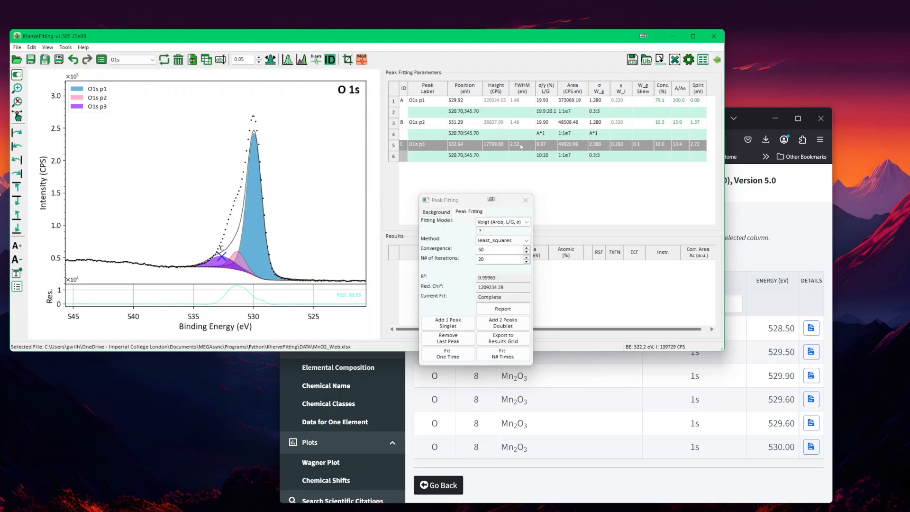
Step: Limit the third O1s peak's sigma to 0.3:1.5 and run the fit with 20 iterations
{"action": "left_click", "coordinate": [599, 156]}
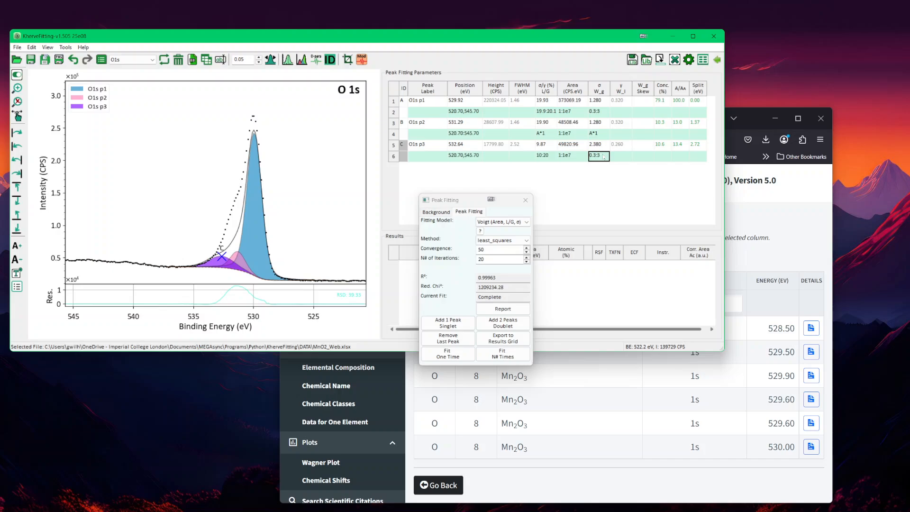
{"action": "left_click", "coordinate": [604, 157]}
{"action": "key", "text": "BackSpace"}
{"action": "type", "text": "2"}
{"action": "key", "text": "Return"}
{"action": "left_click", "coordinate": [604, 156]}
{"action": "key", "text": "BackSpace"}
{"action": "type", "text": "1.5"}
{"action": "key", "text": "Return"}
{"action": "left_click", "coordinate": [512, 353]}
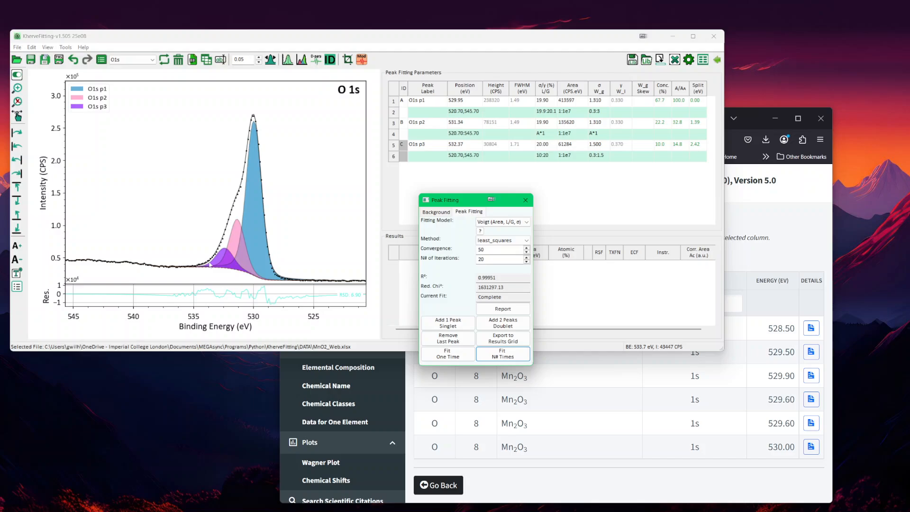
Step: Widen the first O1s peak's L/G constraint to 10:20.1
{"action": "scroll", "coordinate": [210, 265], "scroll_direction": "up", "scroll_amount": 8}
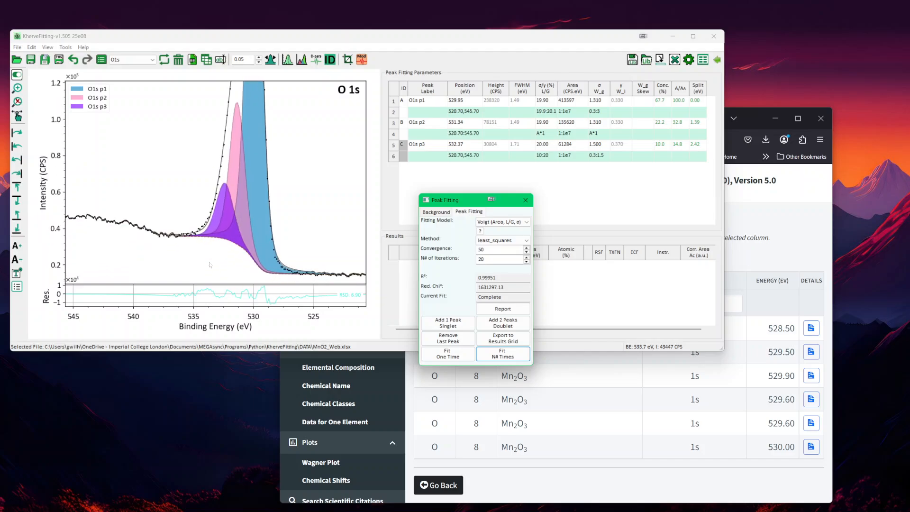
{"action": "scroll", "coordinate": [210, 265], "scroll_direction": "up", "scroll_amount": 1}
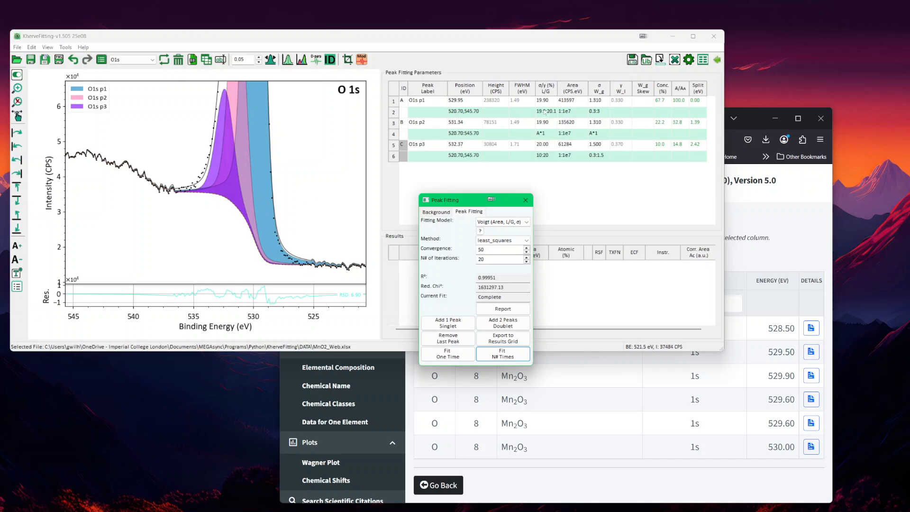
{"action": "double_click", "coordinate": [545, 112]}
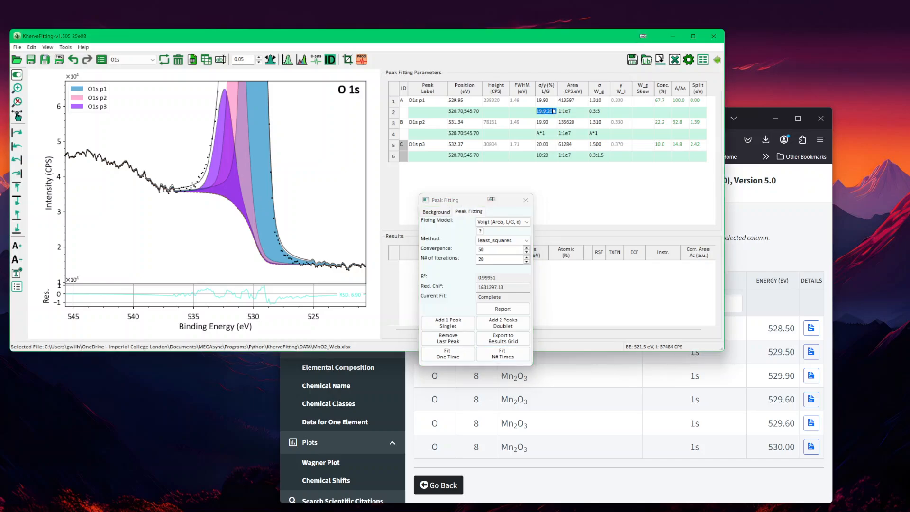
{"action": "left_click", "coordinate": [549, 112]}
{"action": "double_click", "coordinate": [547, 111]}
{"action": "key", "text": "Left"}
{"action": "key", "text": "Right"}
{"action": "key", "text": "Right"}
{"action": "key", "text": "Right"}
{"action": "key", "text": "Right"}
{"action": "key", "text": "BackSpace"}
{"action": "key", "text": "BackSpace"}
{"action": "key", "text": "BackSpace"}
{"action": "key", "text": "BackSpace"}
{"action": "type", "text": "10"}
{"action": "key", "text": "Return"}
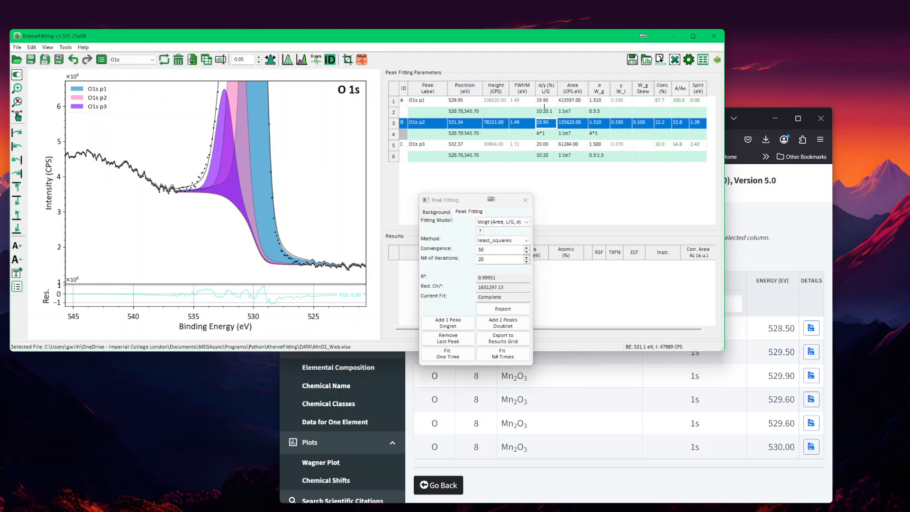
Step: Tie the third O1s peak's L/G ratio to peak A with A*1, and run the fit with 20 iterations
{"action": "left_click", "coordinate": [546, 158]}
{"action": "type", "text": "a"}
{"action": "key", "text": "Return"}
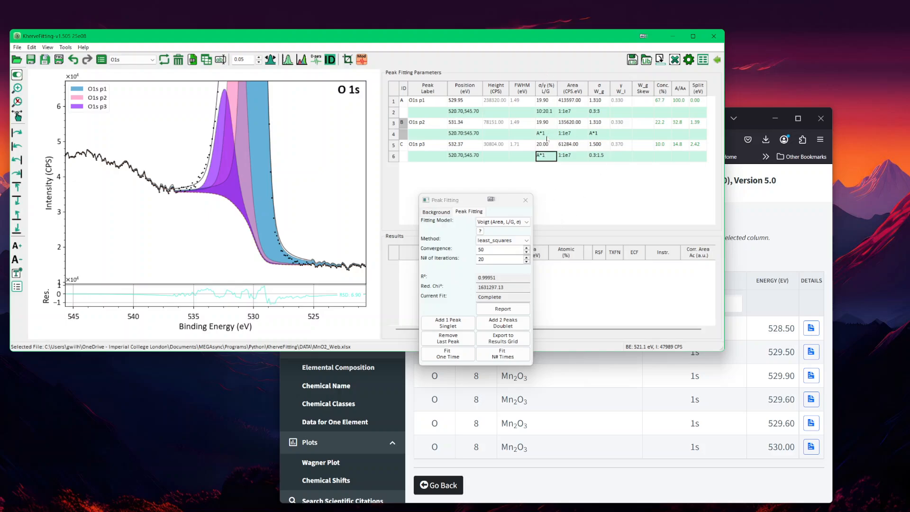
{"action": "left_click", "coordinate": [502, 353]}
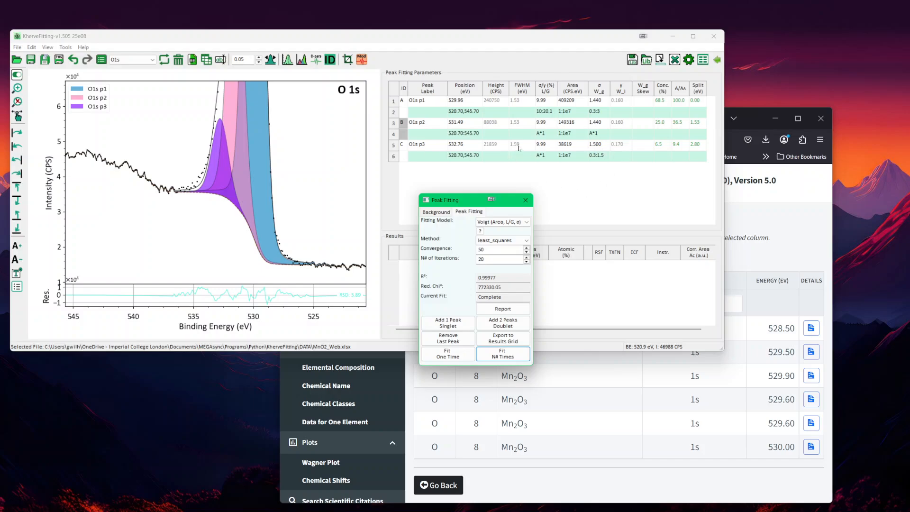
Step: Raise the upper limit of the third O1s peak's sigma constraint to 1.8 and rerun the 20-iteration fit
{"action": "left_click", "coordinate": [602, 157]}
{"action": "double_click", "coordinate": [605, 157]}
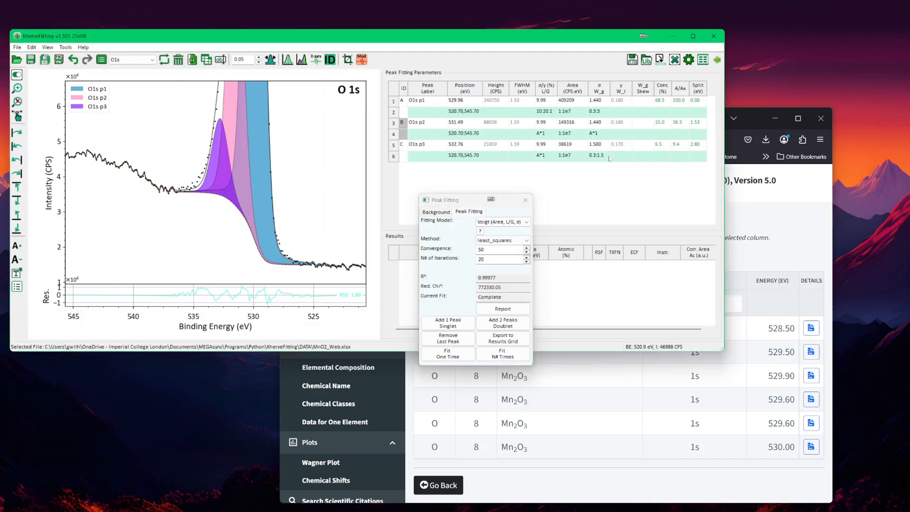
{"action": "key", "text": "BackSpace"}
{"action": "type", "text": "8"}
{"action": "key", "text": "Return"}
{"action": "left_click", "coordinate": [508, 358]}
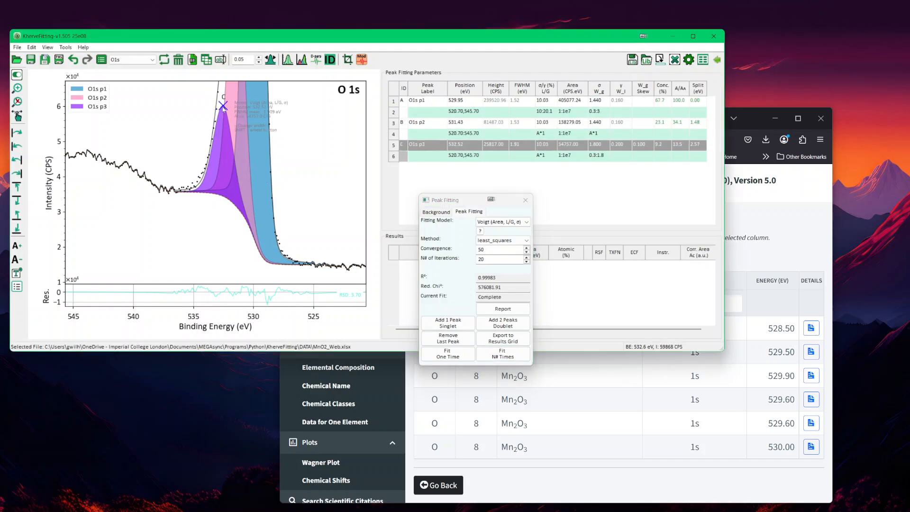
Step: Move the third O1s peak to about 533.19 eV, set its position constraint to Fixed, and rerun the fit
{"action": "left_click_drag", "start_coordinate": [224, 108], "coordinate": [215, 159]}
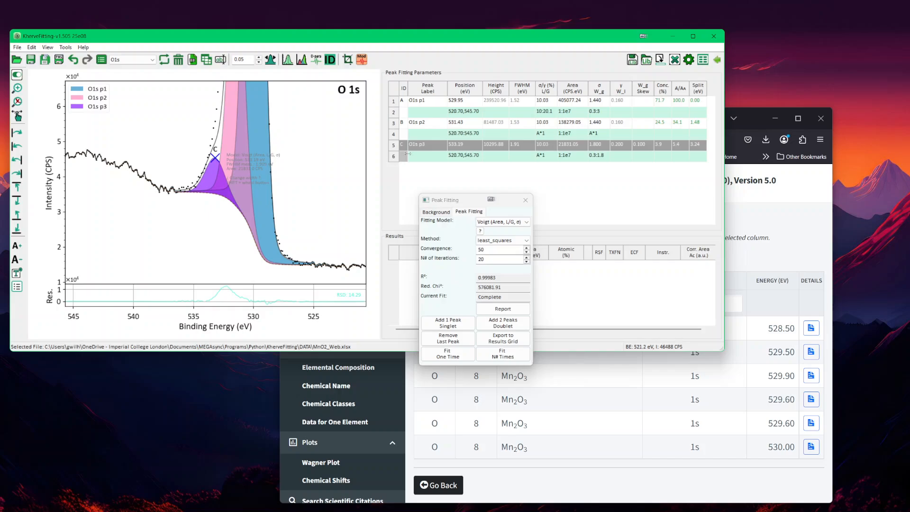
{"action": "left_click", "coordinate": [468, 156]}
{"action": "type", "text": "fi"}
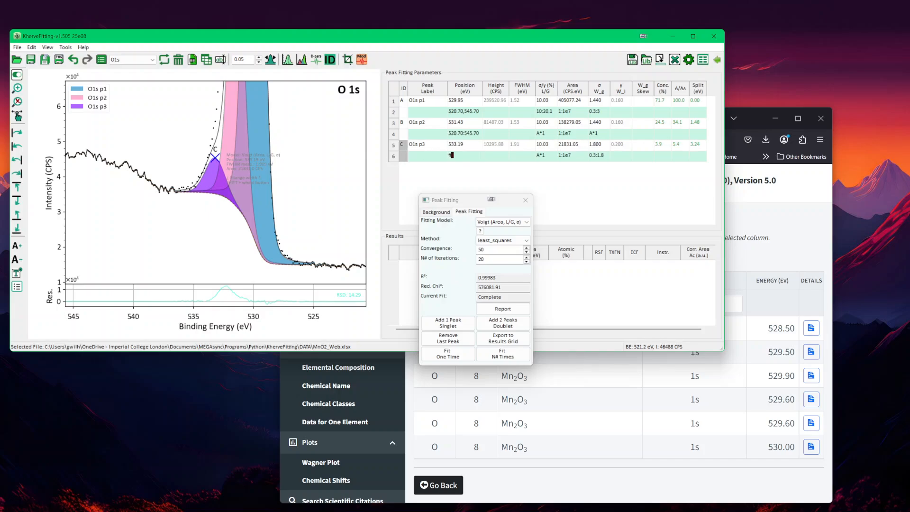
{"action": "key", "text": "Return"}
{"action": "left_click", "coordinate": [498, 355]}
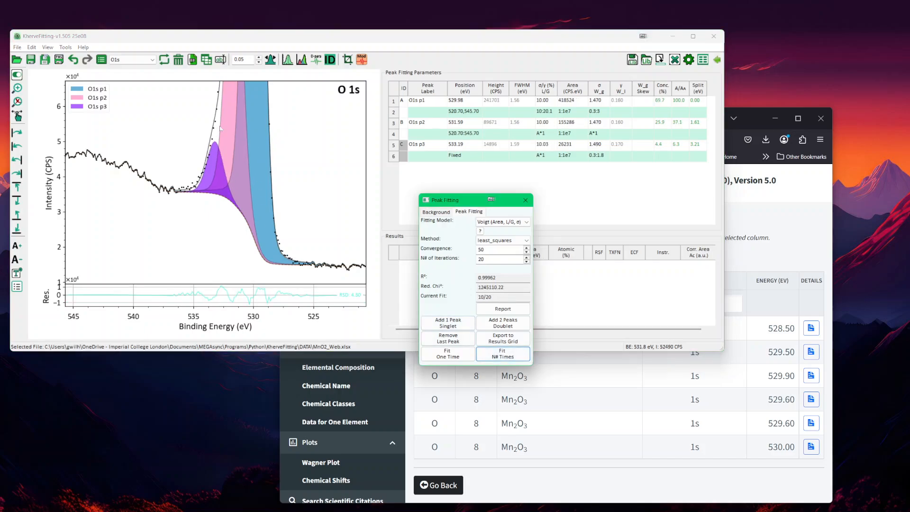
Step: Constrain the third O1s peak's position to within 0.3 eV (532.89:533.49) and run the fit with 20 iterations
{"action": "right_click", "coordinate": [285, 138]}
{"action": "left_click", "coordinate": [321, 154]}
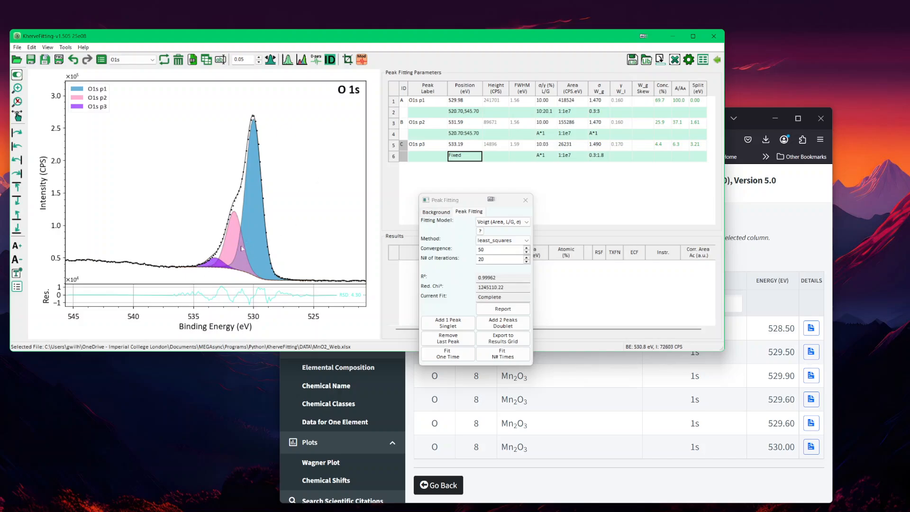
{"action": "double_click", "coordinate": [470, 158]}
{"action": "type", "text": "#0.3"}
{"action": "key", "text": "Return"}
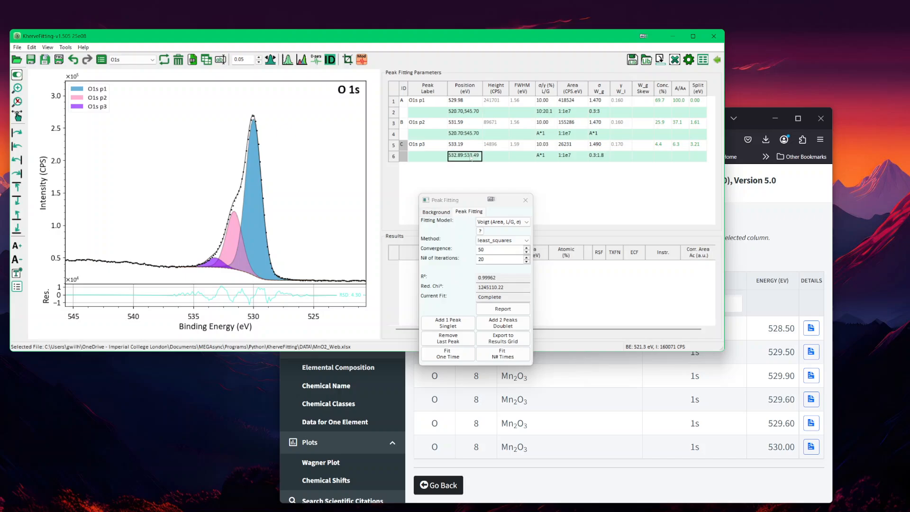
{"action": "left_click", "coordinate": [504, 354]}
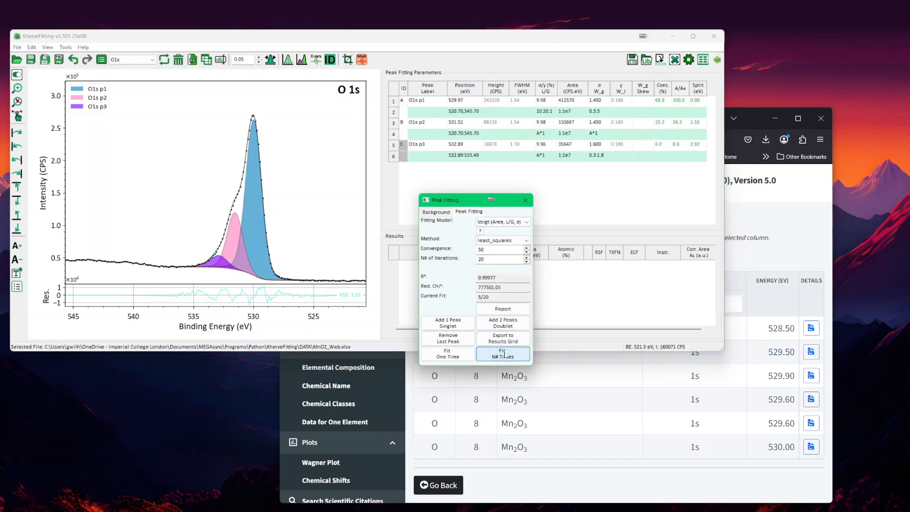
Step: Recentre the third O1s peak's position constraint to within 0.3 eV of its fitted value (532.59:533.19) and rerun the fit
{"action": "double_click", "coordinate": [473, 158]}
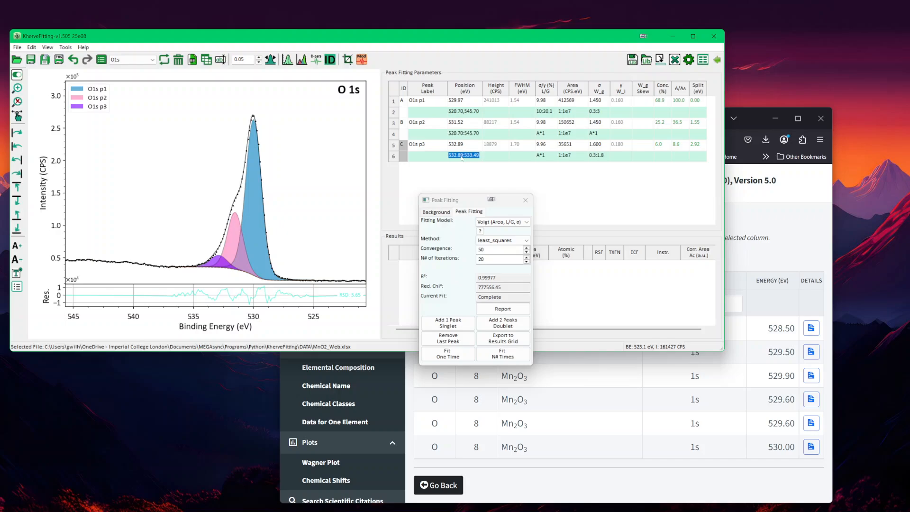
{"action": "type", "text": "#0.3"}
{"action": "key", "text": "Return"}
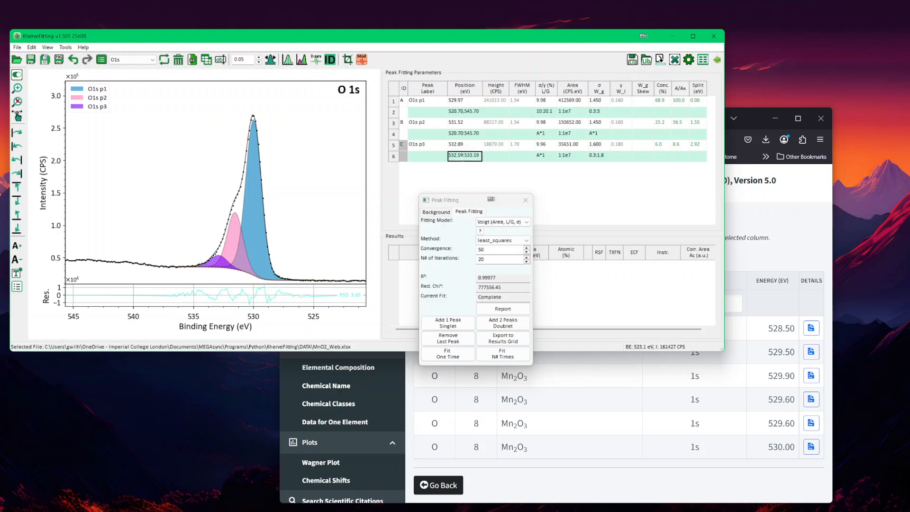
{"action": "left_click", "coordinate": [496, 355]}
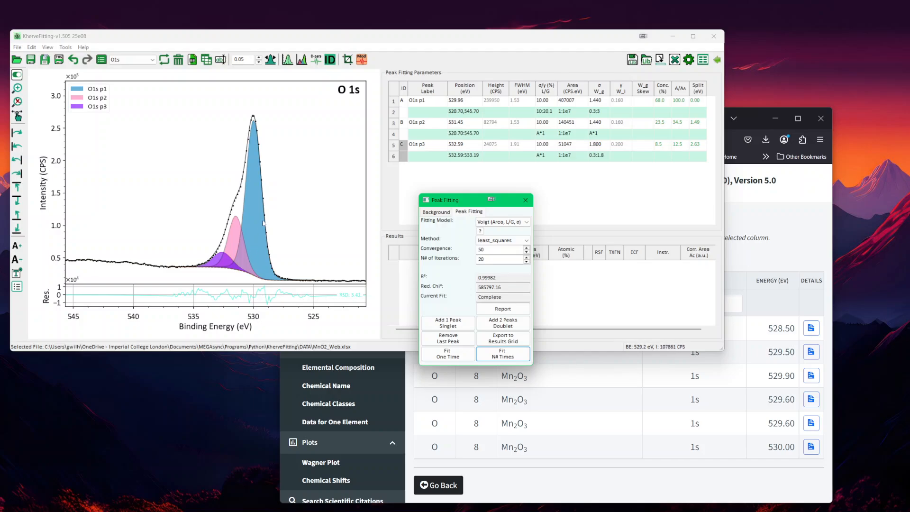
Step: Inspect the fitted O1s envelope, and relabel the first peak as O1s O-lat
{"action": "scroll", "coordinate": [263, 223], "scroll_direction": "up", "scroll_amount": 3}
{"action": "scroll", "coordinate": [264, 223], "scroll_direction": "up", "scroll_amount": 5}
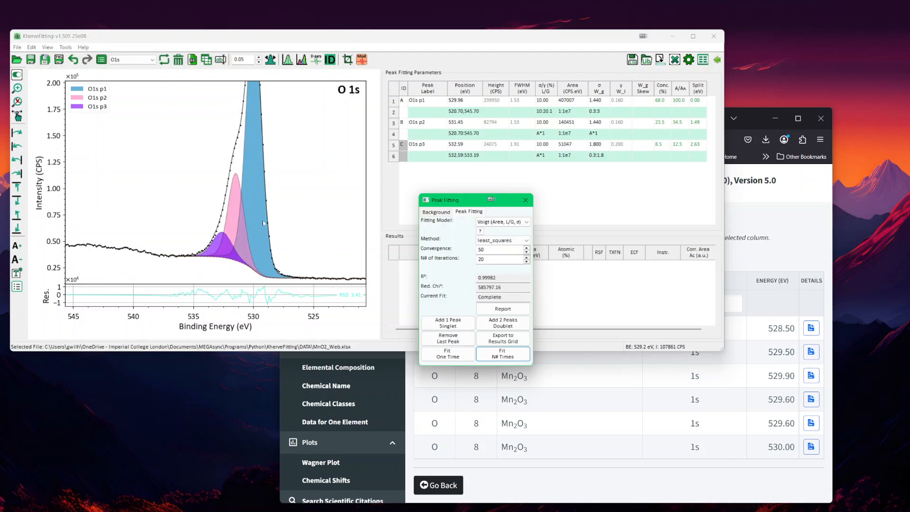
{"action": "scroll", "coordinate": [263, 222], "scroll_direction": "down", "scroll_amount": 5}
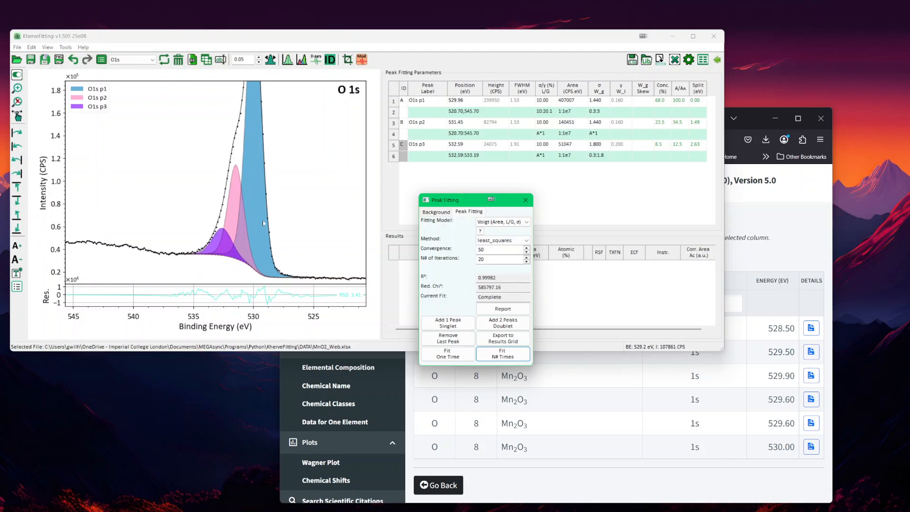
{"action": "scroll", "coordinate": [264, 223], "scroll_direction": "down", "scroll_amount": 2}
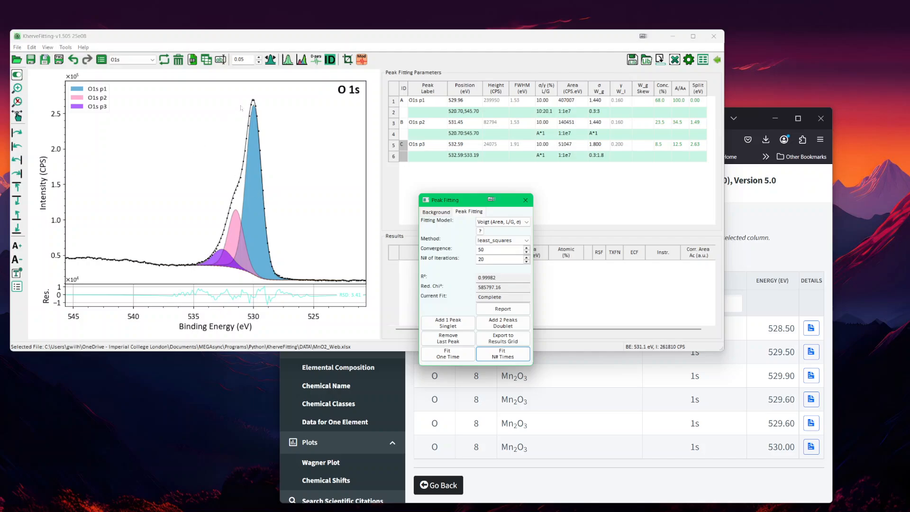
{"action": "left_click", "coordinate": [431, 104]}
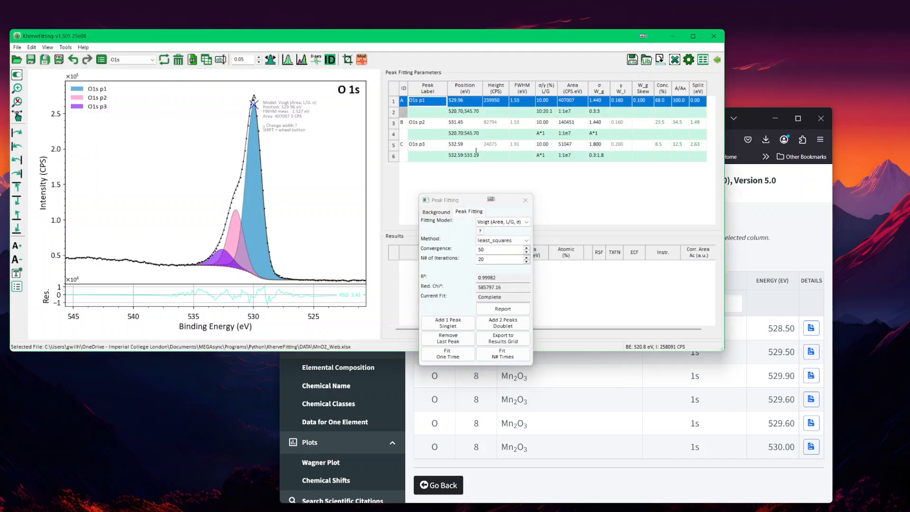
{"action": "double_click", "coordinate": [436, 102]}
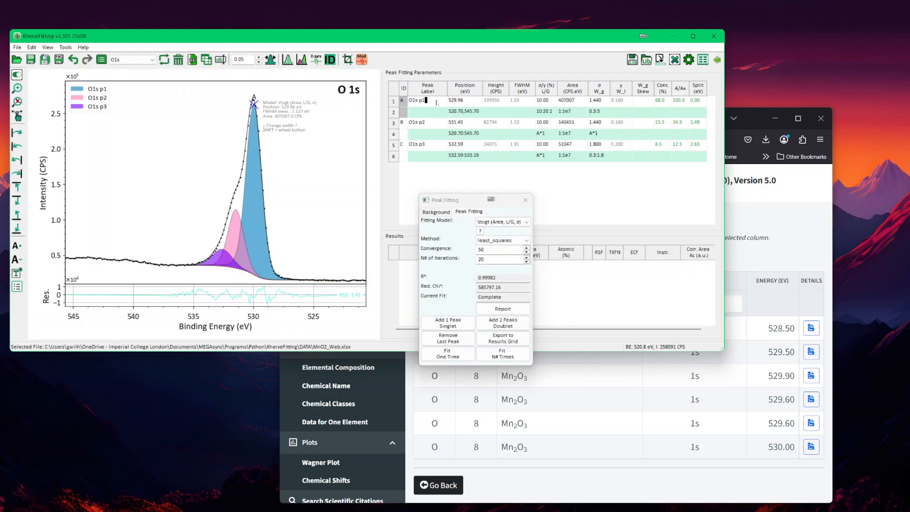
{"action": "key", "text": "BackSpace"}
{"action": "key", "text": "BackSpace"}
{"action": "type", "text": "O-lat"}
{"action": "key", "text": "Return"}
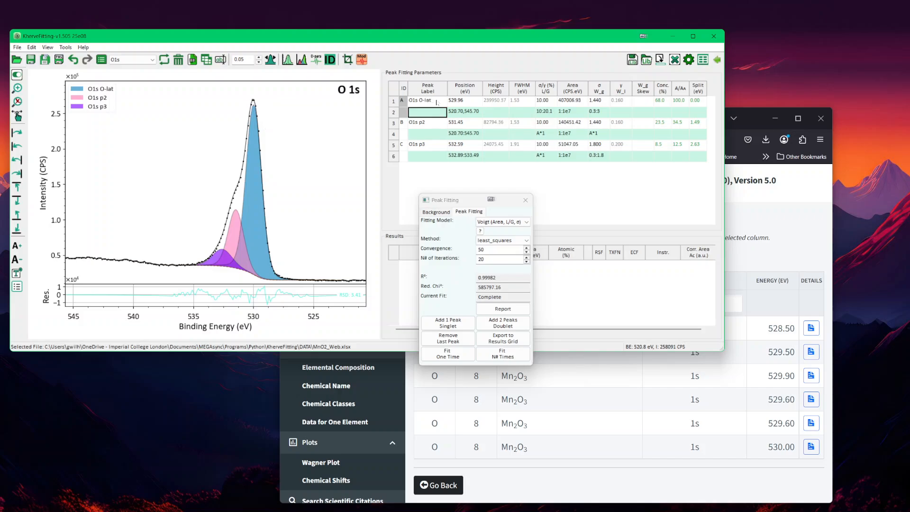
Step: Switch to the browser's Thermo Fisher oxygen page to check common O1s binding energies, closing the Peak Fitting window
{"action": "left_click", "coordinate": [446, 125]}
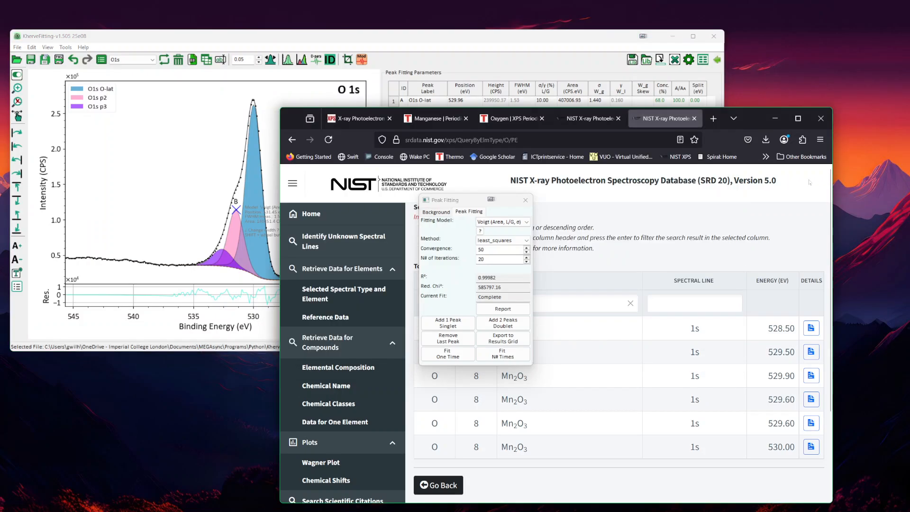
{"action": "left_click", "coordinate": [749, 204]}
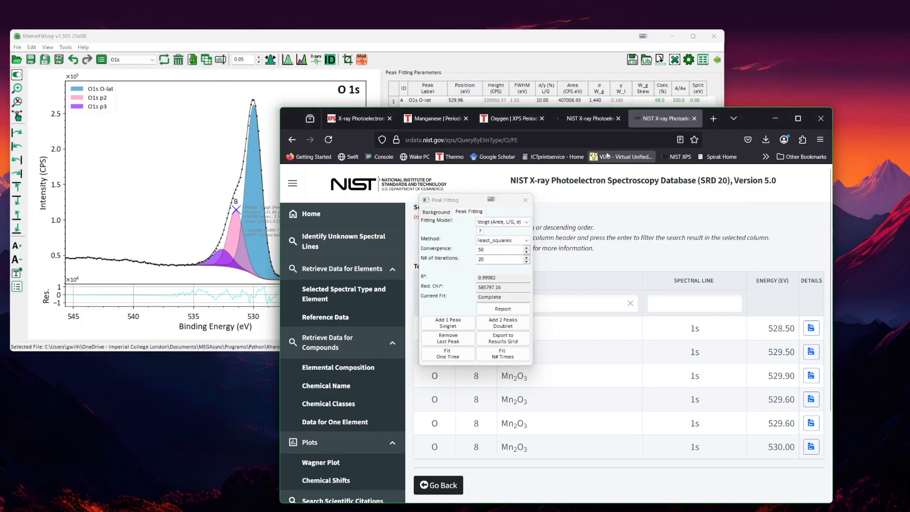
{"action": "left_click", "coordinate": [512, 119]}
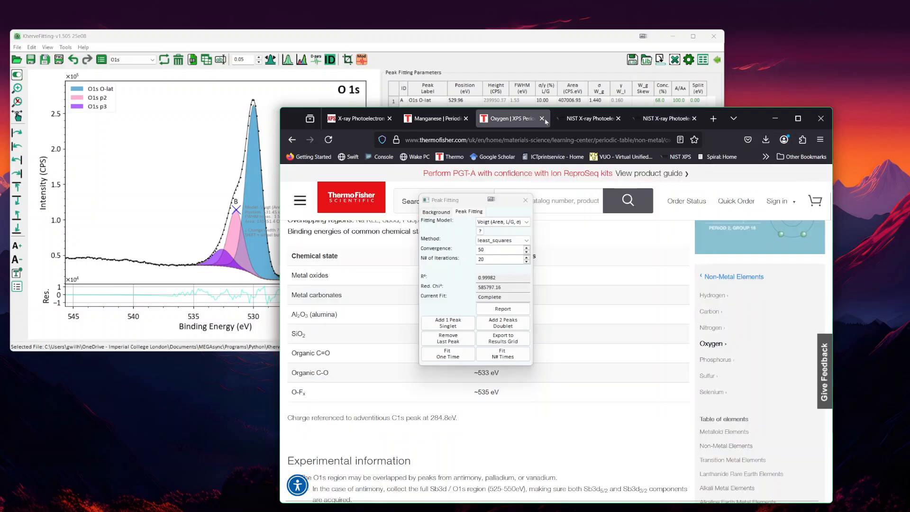
{"action": "left_click", "coordinate": [525, 200]}
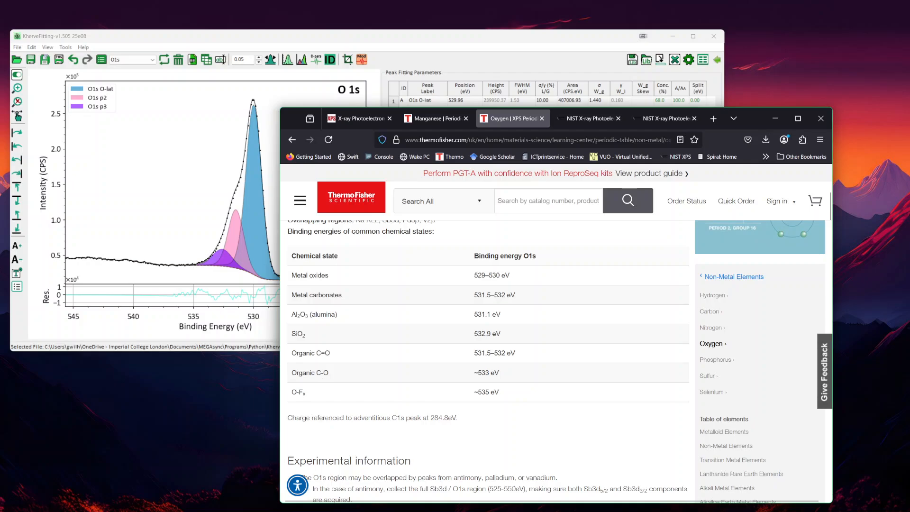
Step: Return to KherveFitting and relabel the second O1s peak, replacing its p2 suffix with O-C
{"action": "left_click", "coordinate": [302, 38]}
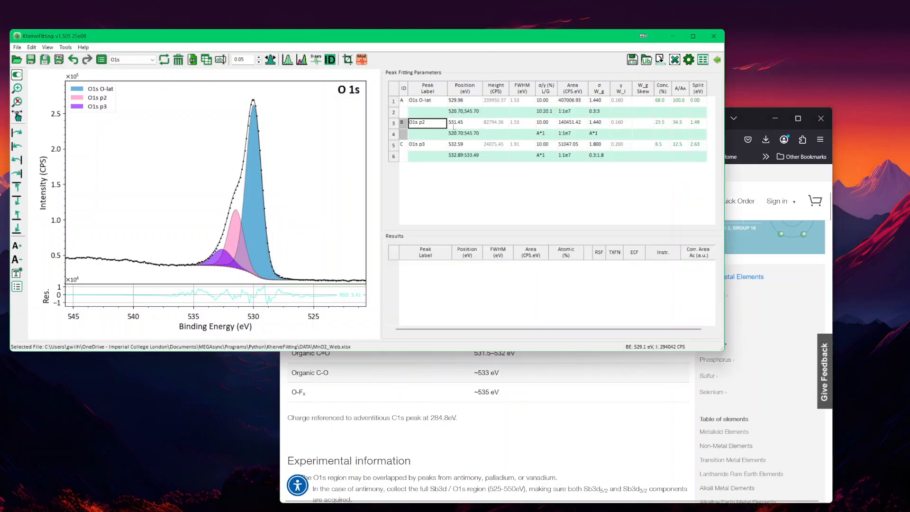
{"action": "double_click", "coordinate": [435, 123]}
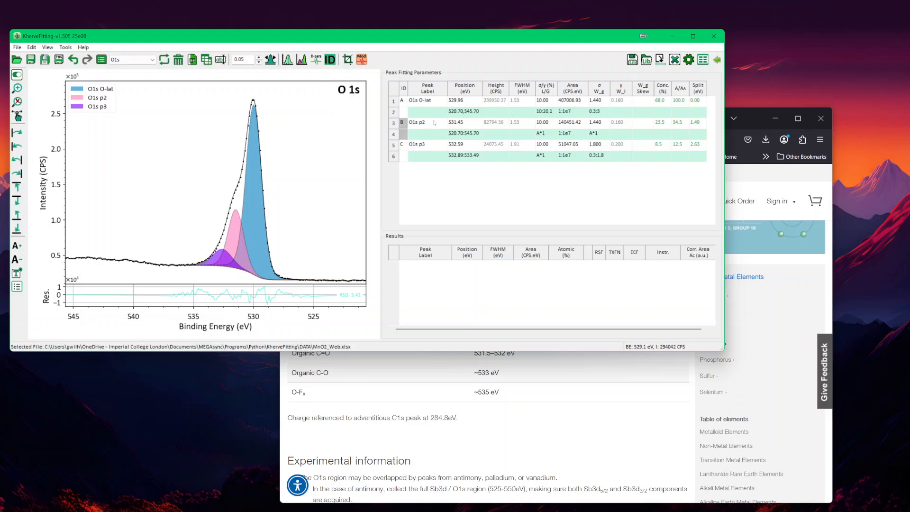
{"action": "key", "text": "BackSpace"}
{"action": "key", "text": "BackSpace"}
{"action": "type", "text": "O-C"}
{"action": "key", "text": "Return"}
Step: Relabel the third O1s peak, replacing its p3 suffix with O-C
{"action": "double_click", "coordinate": [433, 144]}
{"action": "key", "text": "BackSpace"}
{"action": "key", "text": "BackSpace"}
{"action": "type", "text": "O-C"}
{"action": "key", "text": "Return"}
Step: Switch the displayed core level to the Mn2p spectrum
{"action": "key", "text": "ctrl+bracketleft"}
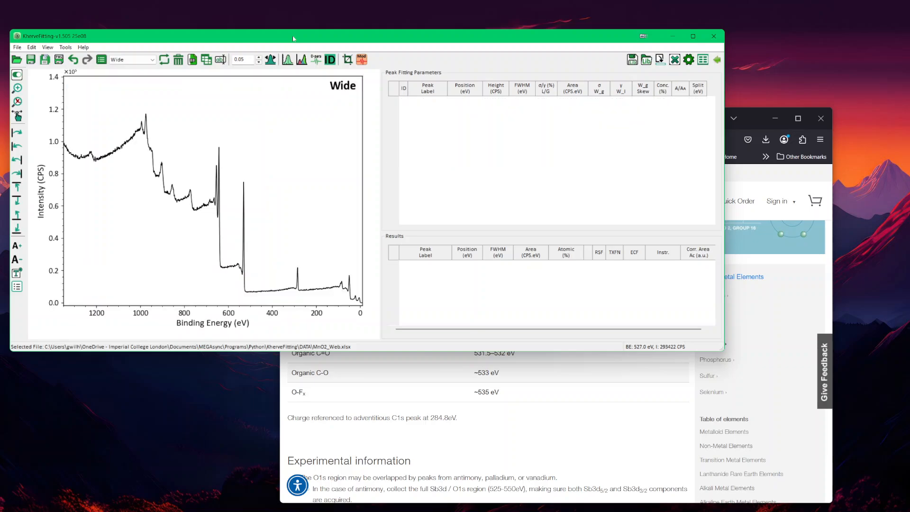
{"action": "key", "text": "ctrl+bracketright"}
{"action": "key", "text": "ctrl+bracketright"}
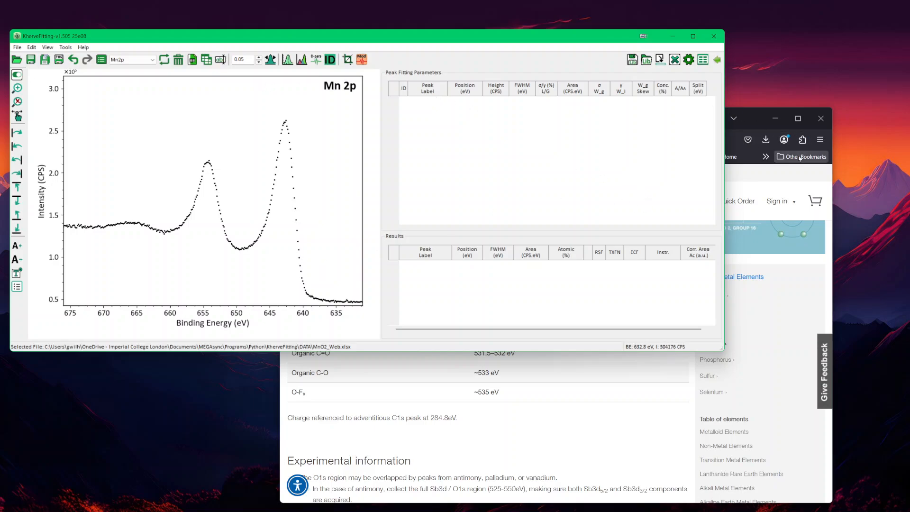
Step: Open the XPSfitting reference website from the program's knowledge links and go to its Manganese page
{"action": "left_click", "coordinate": [83, 48]}
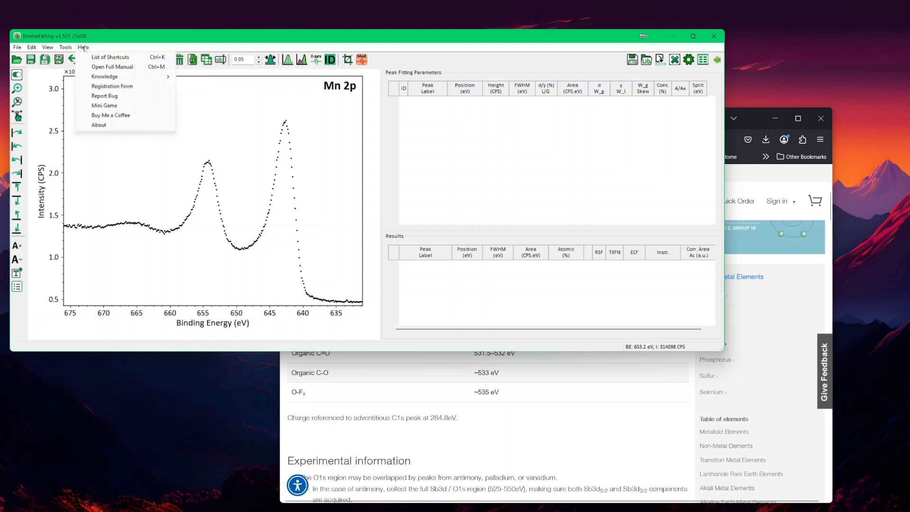
{"action": "mouse_move", "coordinate": [99, 78]}
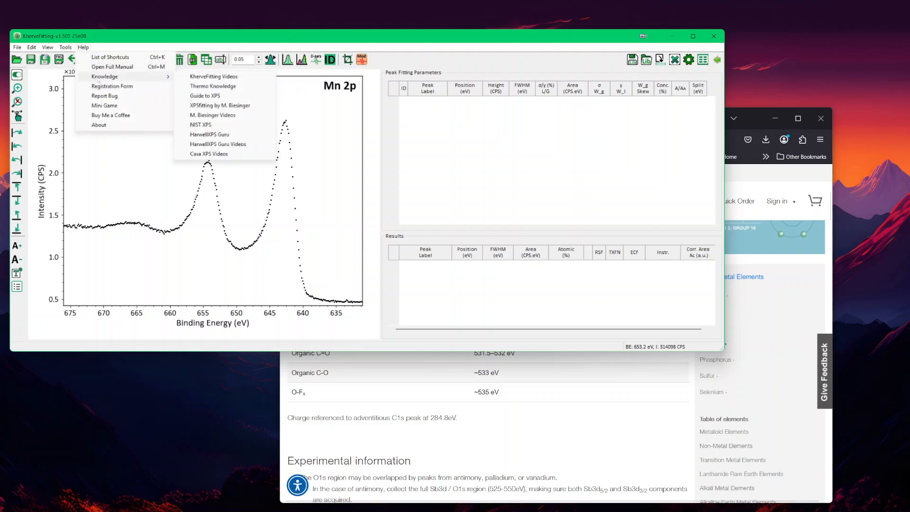
{"action": "left_click", "coordinate": [216, 105]}
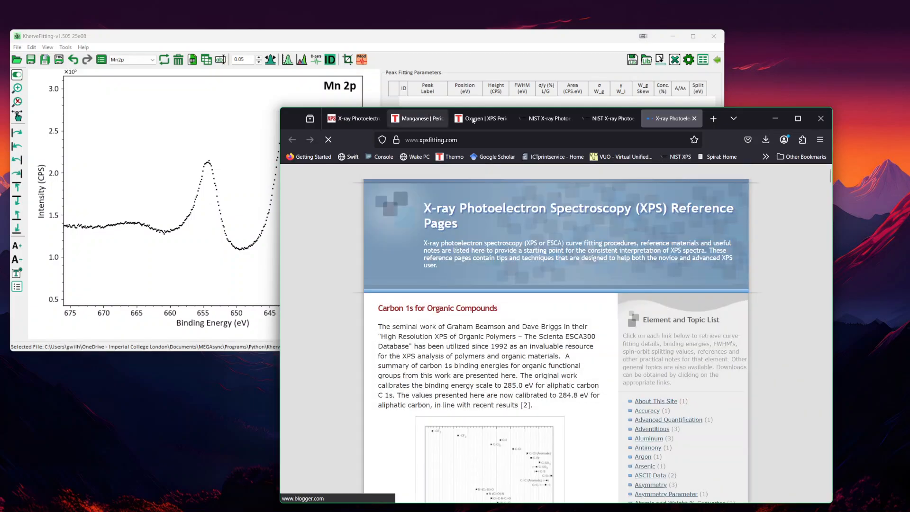
{"action": "scroll", "coordinate": [578, 235], "scroll_direction": "down", "scroll_amount": 5}
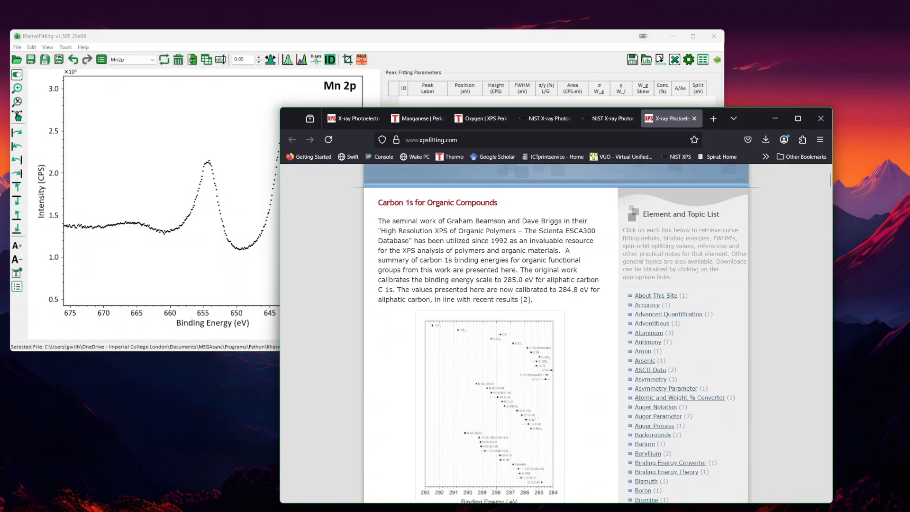
{"action": "scroll", "coordinate": [604, 277], "scroll_direction": "down", "scroll_amount": 10}
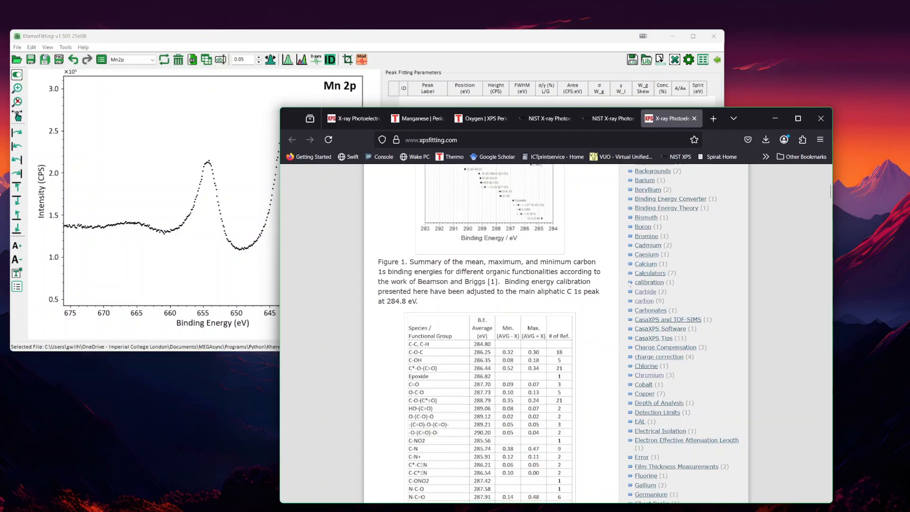
{"action": "scroll", "coordinate": [632, 286], "scroll_direction": "down", "scroll_amount": 6}
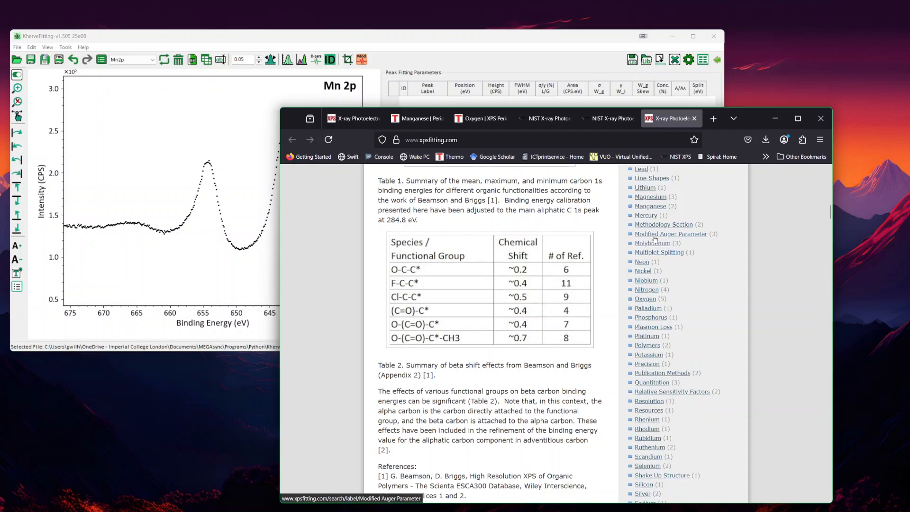
{"action": "scroll", "coordinate": [655, 238], "scroll_direction": "up", "scroll_amount": 1}
{"action": "left_click", "coordinate": [656, 259]}
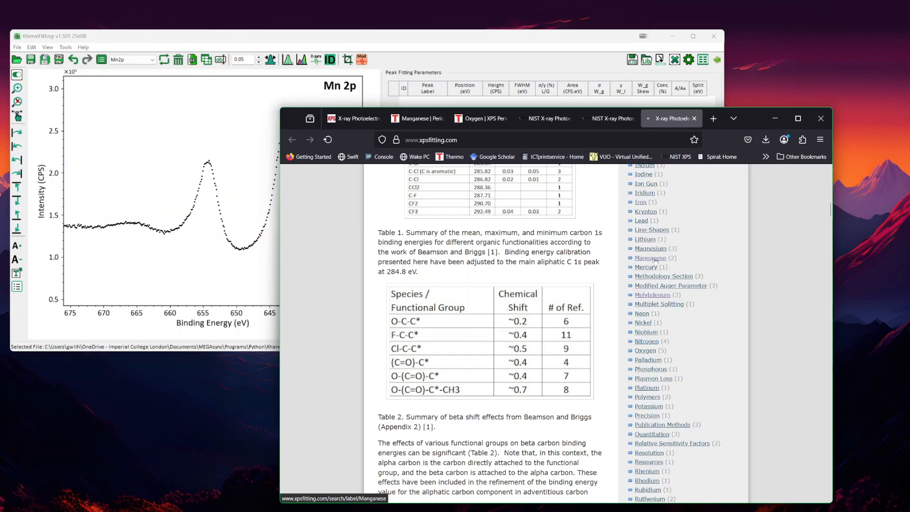
Step: Examine the Mn 2p3/2 fitting-parameter table and the Mn metal, MnO and Mn2O3 reference spectra, and compare them with the sample's Mn2p spectrum
{"action": "scroll", "coordinate": [655, 260], "scroll_direction": "down", "scroll_amount": 10}
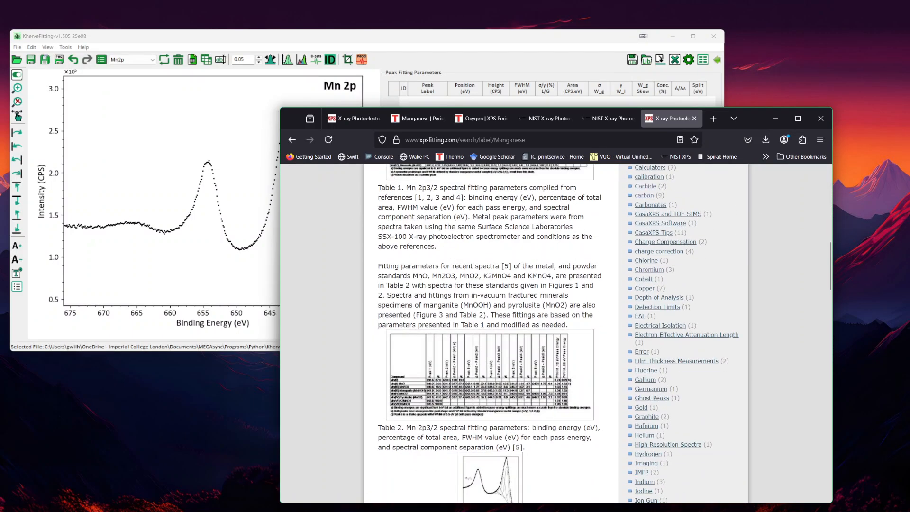
{"action": "scroll", "coordinate": [529, 325], "scroll_direction": "down", "scroll_amount": 5}
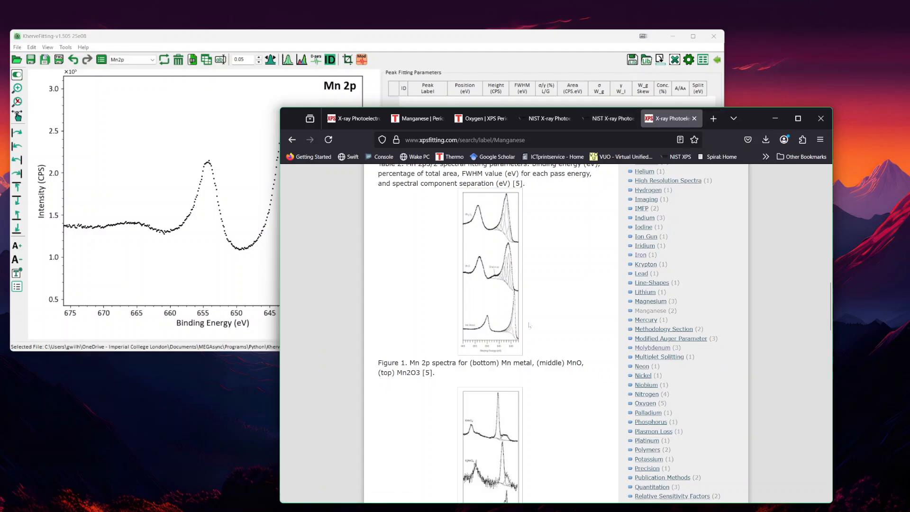
{"action": "scroll", "coordinate": [493, 277], "scroll_direction": "up", "scroll_amount": 3, "text": "ctrl"}
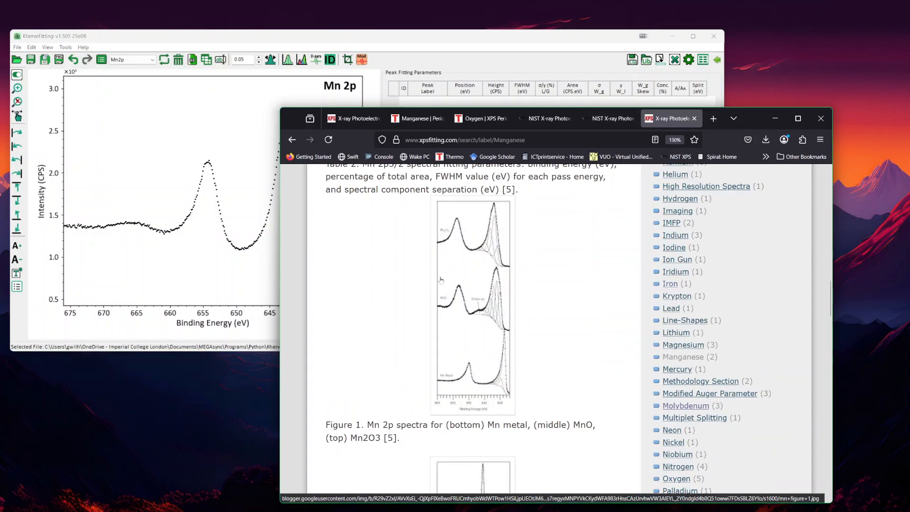
{"action": "scroll", "coordinate": [441, 279], "scroll_direction": "up", "scroll_amount": 5, "text": "ctrl"}
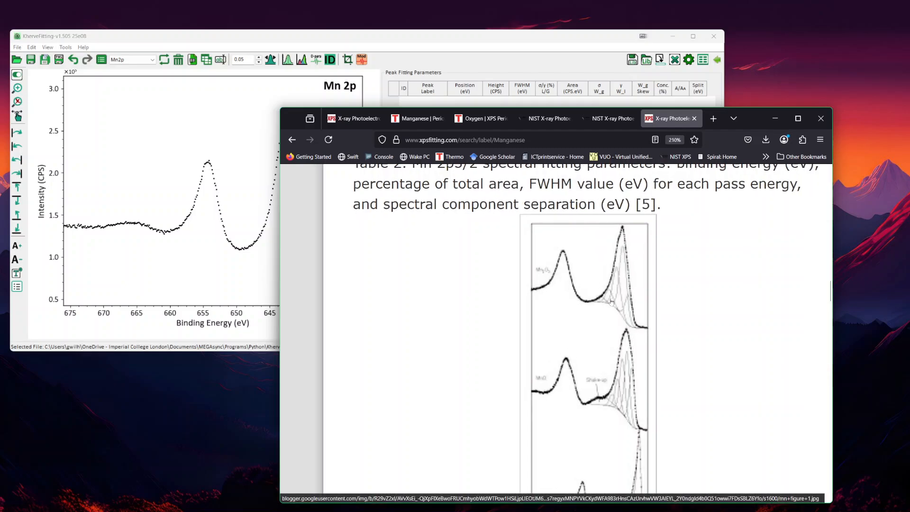
{"action": "scroll", "coordinate": [612, 302], "scroll_direction": "down", "scroll_amount": 1, "text": "ctrl"}
{"action": "scroll", "coordinate": [563, 358], "scroll_direction": "down", "scroll_amount": 4}
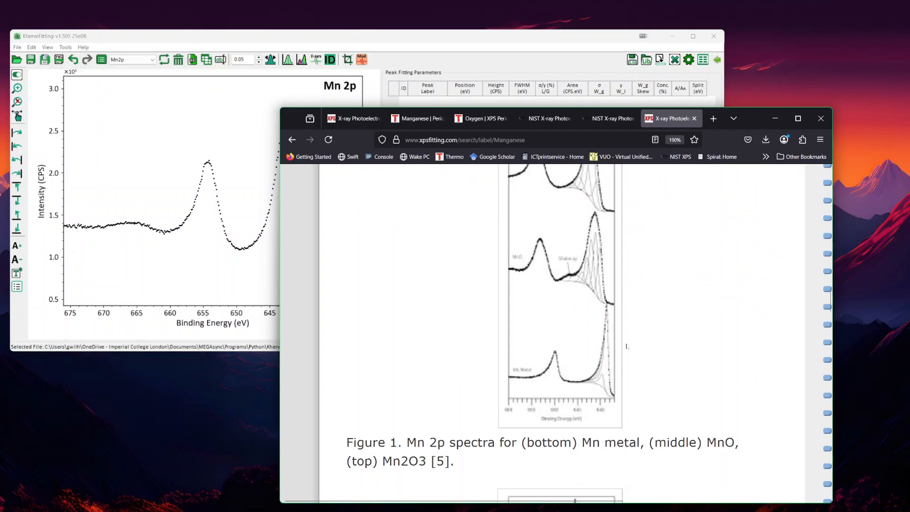
{"action": "scroll", "coordinate": [627, 346], "scroll_direction": "up", "scroll_amount": 5}
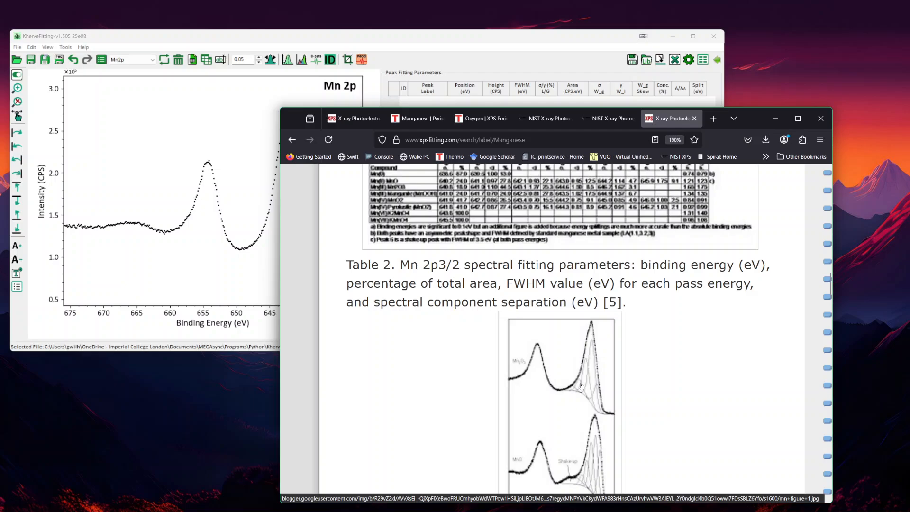
{"action": "scroll", "coordinate": [576, 366], "scroll_direction": "down", "scroll_amount": 4}
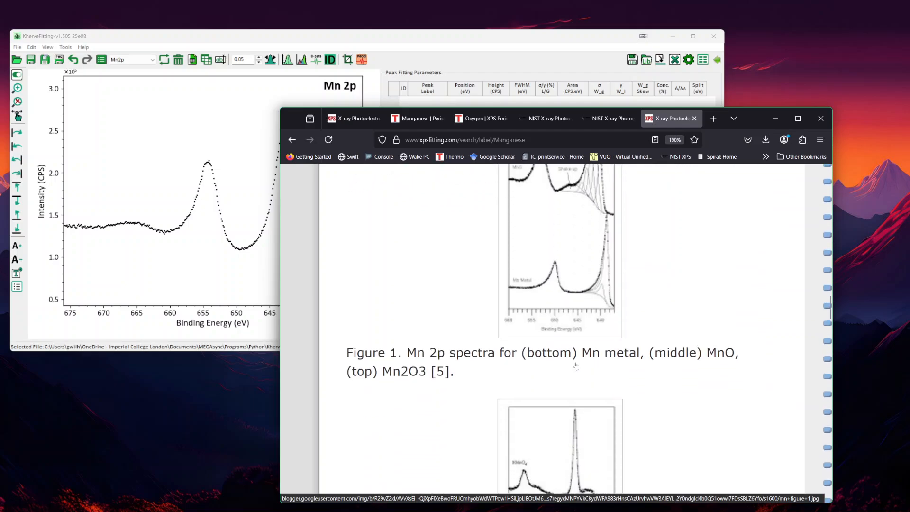
{"action": "scroll", "coordinate": [547, 379], "scroll_direction": "up", "scroll_amount": 4}
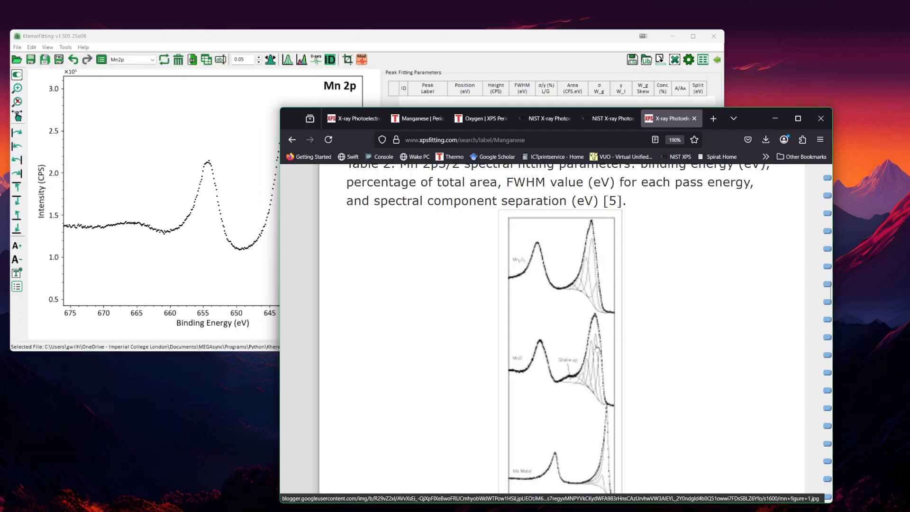
{"action": "scroll", "coordinate": [597, 347], "scroll_direction": "down", "scroll_amount": 2}
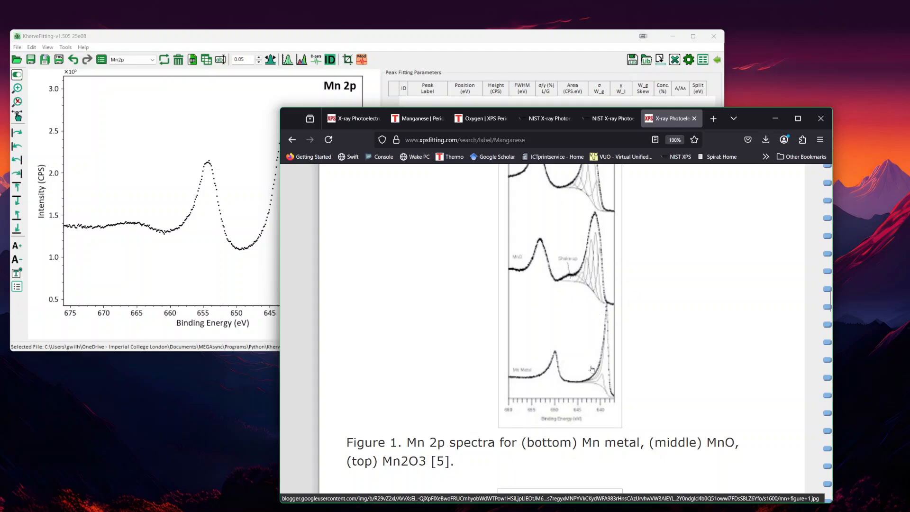
{"action": "scroll", "coordinate": [592, 369], "scroll_direction": "up", "scroll_amount": 2}
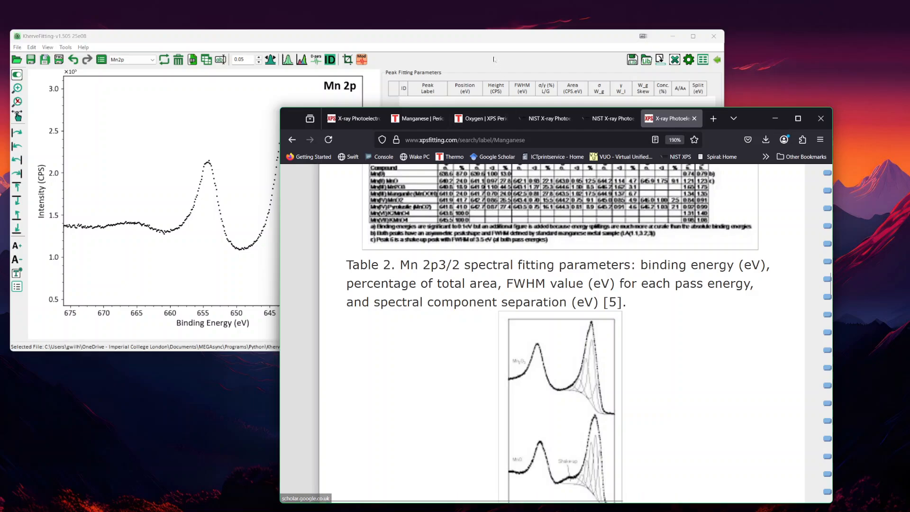
{"action": "left_click", "coordinate": [491, 39]}
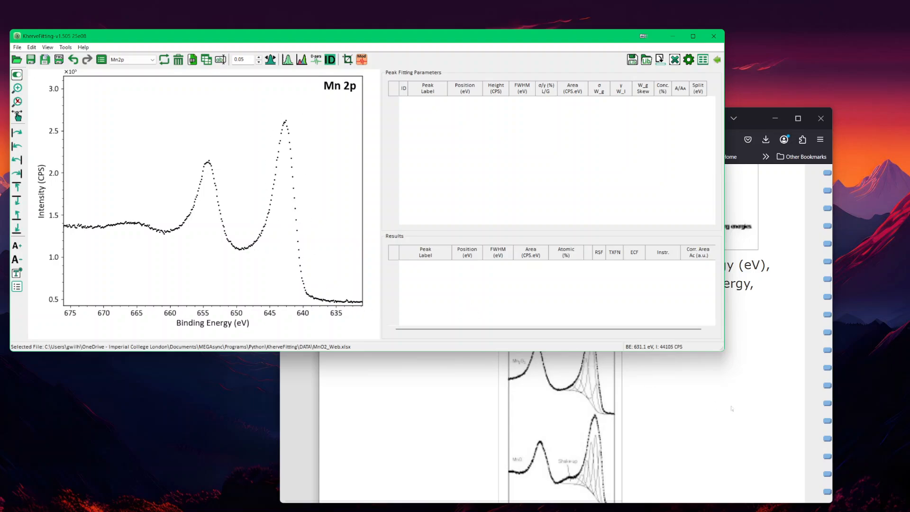
Step: Consult the Thermo Fisher manganese page in the browser for the Mn2p3/2 binding energies of common chemical states
{"action": "left_click", "coordinate": [777, 418]}
{"action": "scroll", "coordinate": [672, 344], "scroll_direction": "down", "scroll_amount": 2}
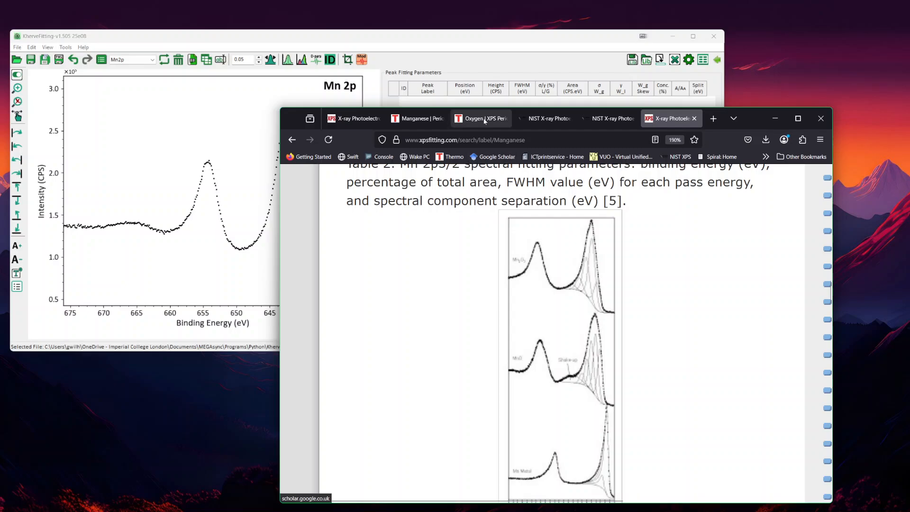
{"action": "left_click", "coordinate": [418, 119]}
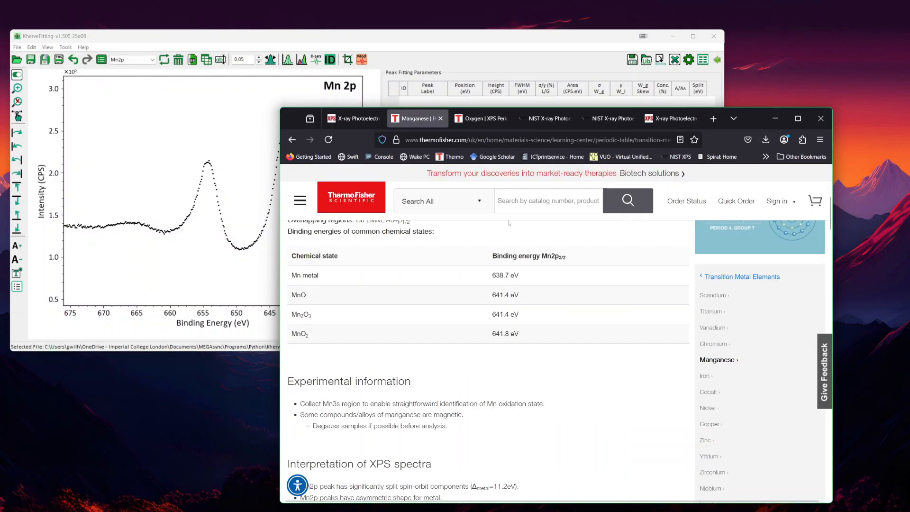
{"action": "scroll", "coordinate": [439, 236], "scroll_direction": "up", "scroll_amount": 2}
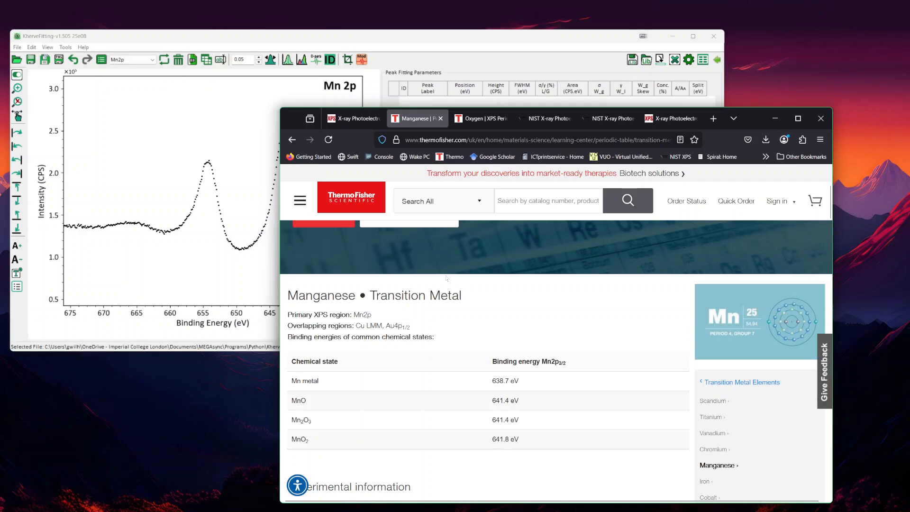
Step: Compare the Thermo Fisher reference Mn2p spectra of MnO, MnO2 and Mn2O3 with the sample's Mn2p spectrum
{"action": "scroll", "coordinate": [443, 256], "scroll_direction": "down", "scroll_amount": 8}
{"action": "scroll", "coordinate": [446, 278], "scroll_direction": "down", "scroll_amount": 5}
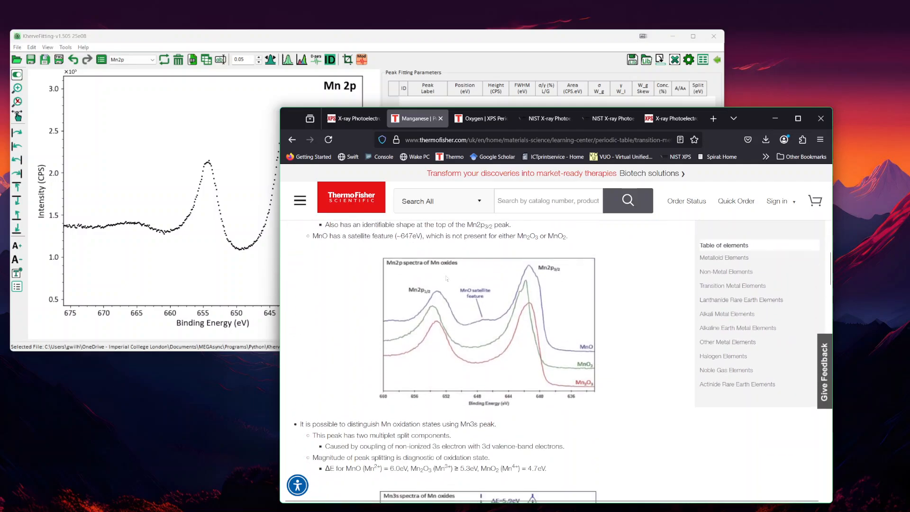
{"action": "left_click", "coordinate": [325, 37]}
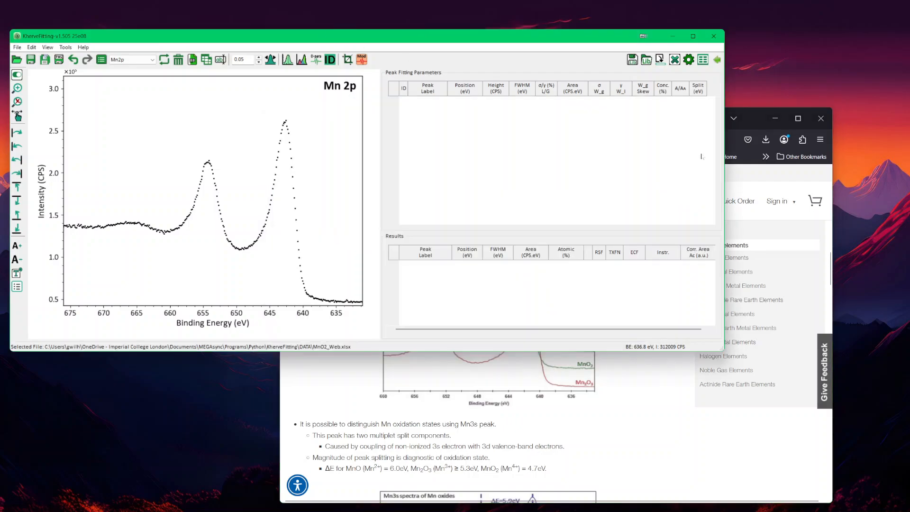
{"action": "left_click", "coordinate": [767, 442]}
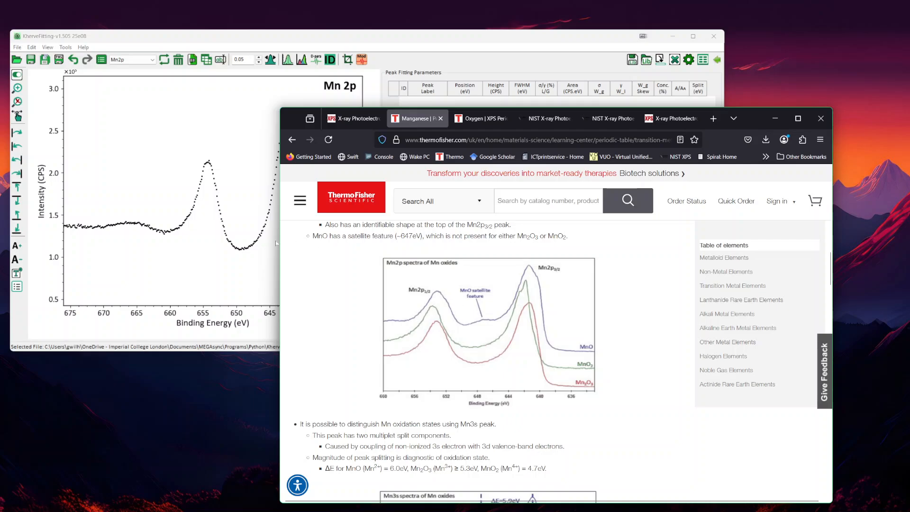
{"action": "left_click_drag", "start_coordinate": [310, 39], "coordinate": [287, 40]}
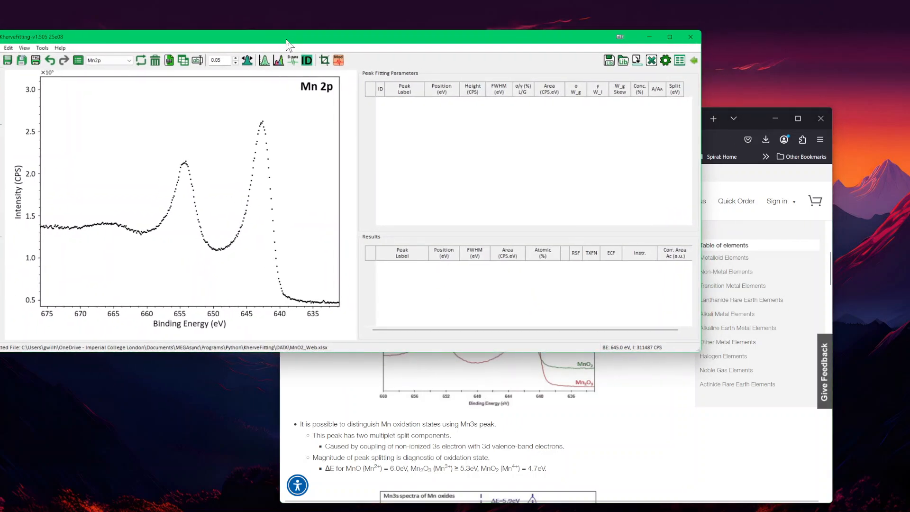
{"action": "left_click", "coordinate": [311, 406]}
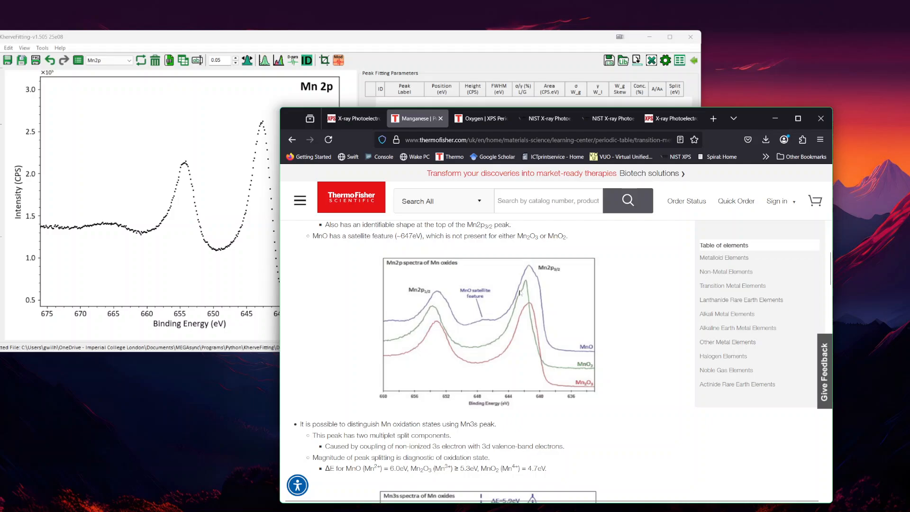
{"action": "left_click", "coordinate": [323, 48]}
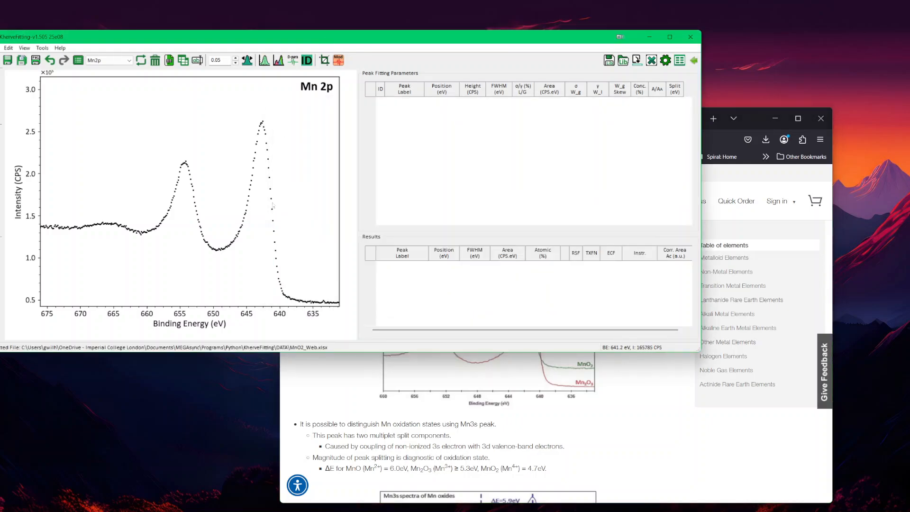
{"action": "left_click", "coordinate": [657, 439]}
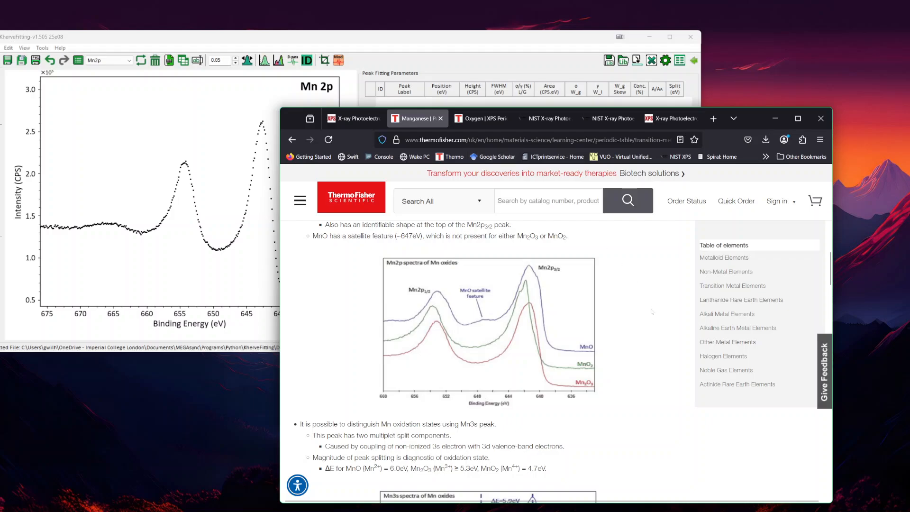
{"action": "left_click", "coordinate": [319, 49]}
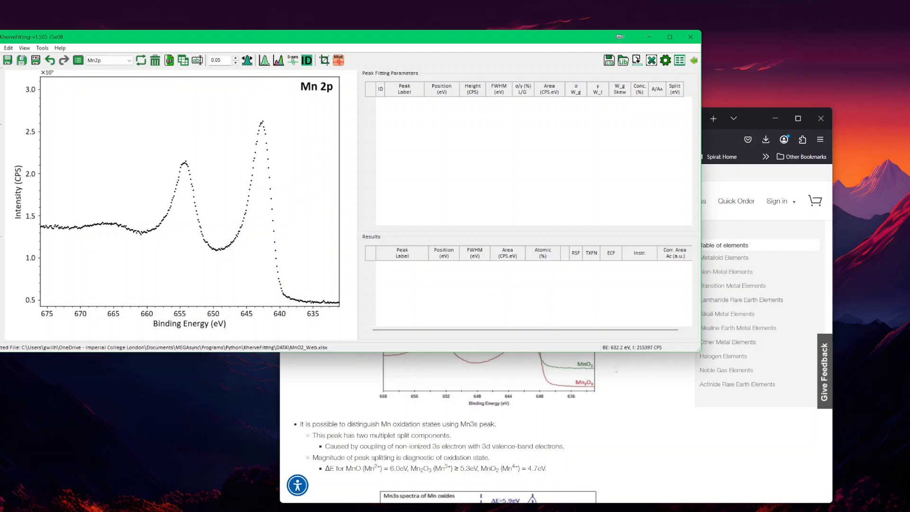
Step: Compare the Mn2p3/2 binding energies of manganese oxides in the Thermo Fisher table with the MnO-filtered records in the NIST XPS database
{"action": "left_click", "coordinate": [634, 378]}
{"action": "scroll", "coordinate": [634, 378], "scroll_direction": "up", "scroll_amount": 5}
{"action": "scroll", "coordinate": [635, 378], "scroll_direction": "up", "scroll_amount": 5}
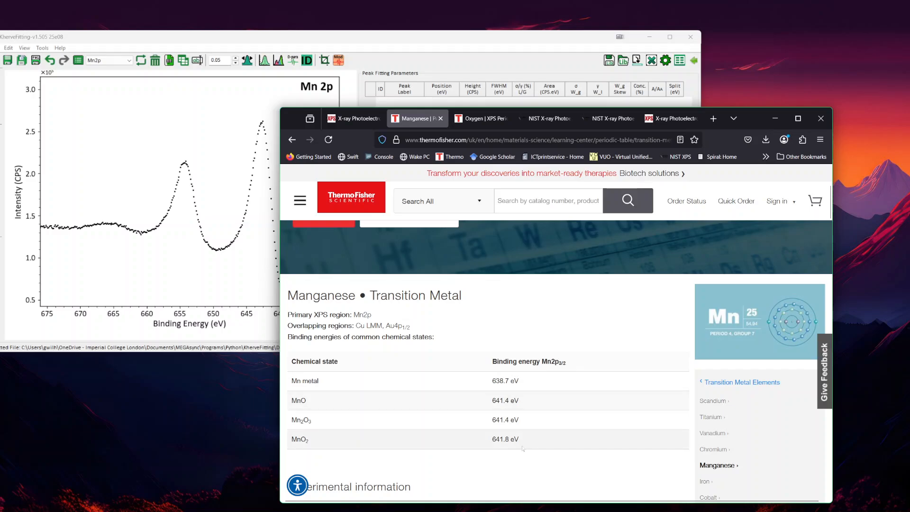
{"action": "left_click", "coordinate": [544, 121]}
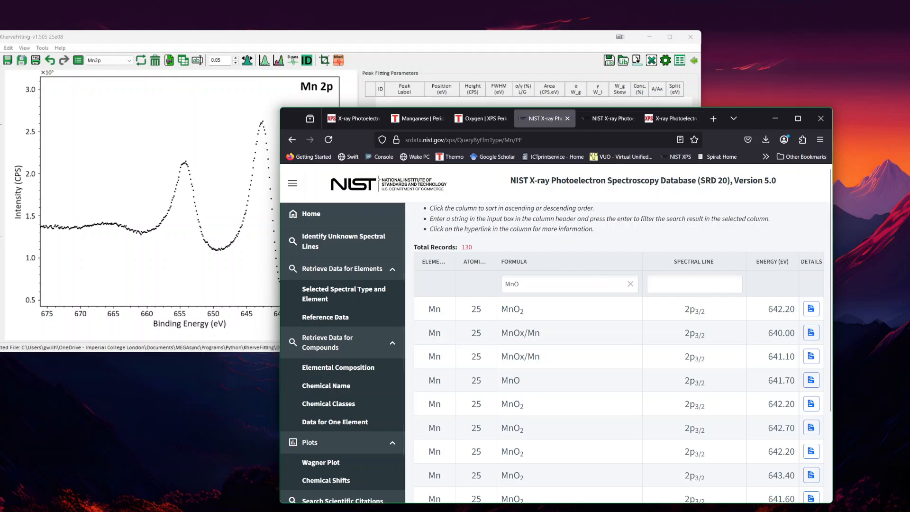
{"action": "scroll", "coordinate": [540, 353], "scroll_direction": "down", "scroll_amount": 2}
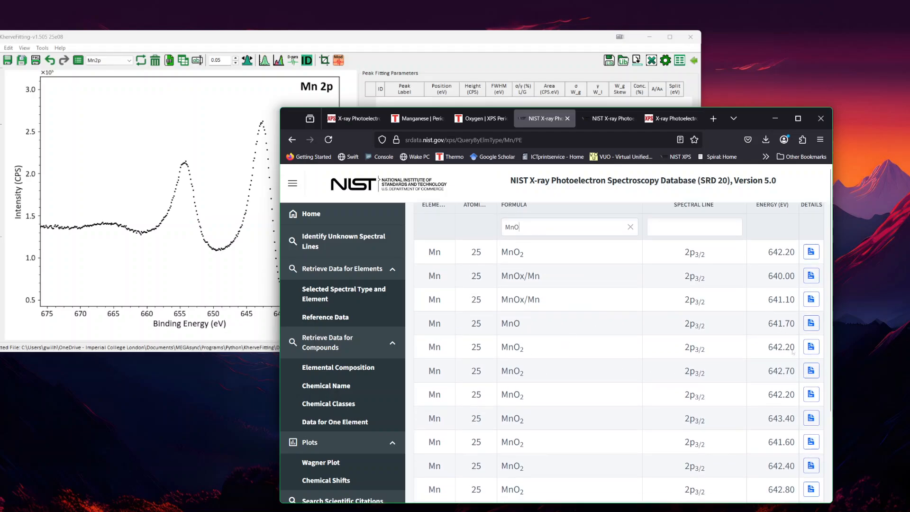
{"action": "left_click", "coordinate": [415, 119]}
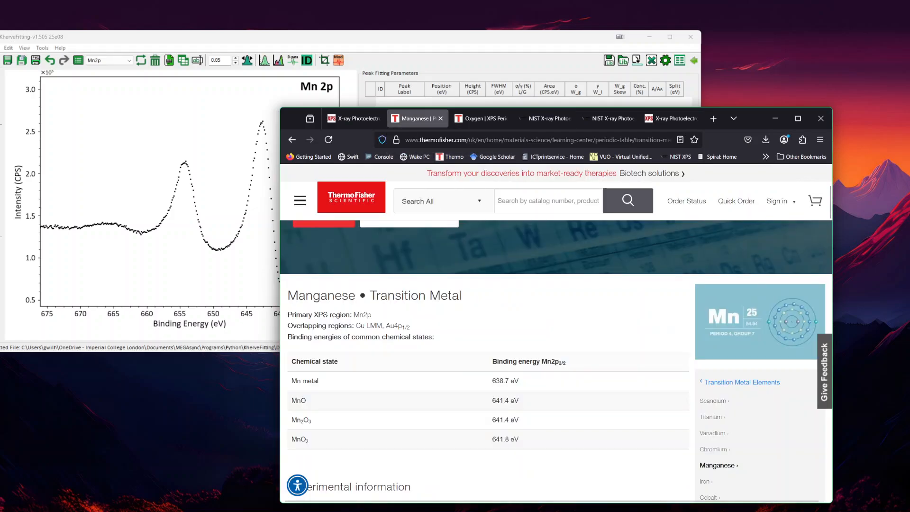
{"action": "left_click", "coordinate": [540, 123]}
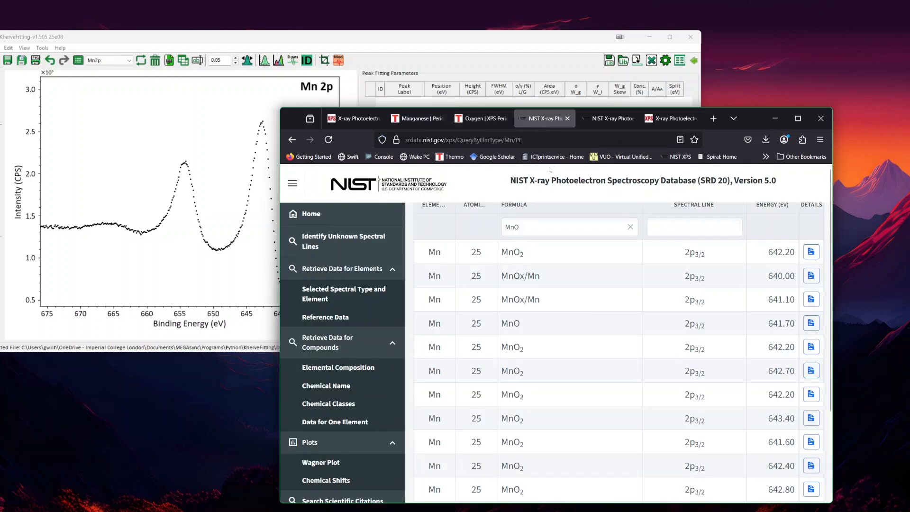
{"action": "scroll", "coordinate": [801, 388], "scroll_direction": "down", "scroll_amount": 2}
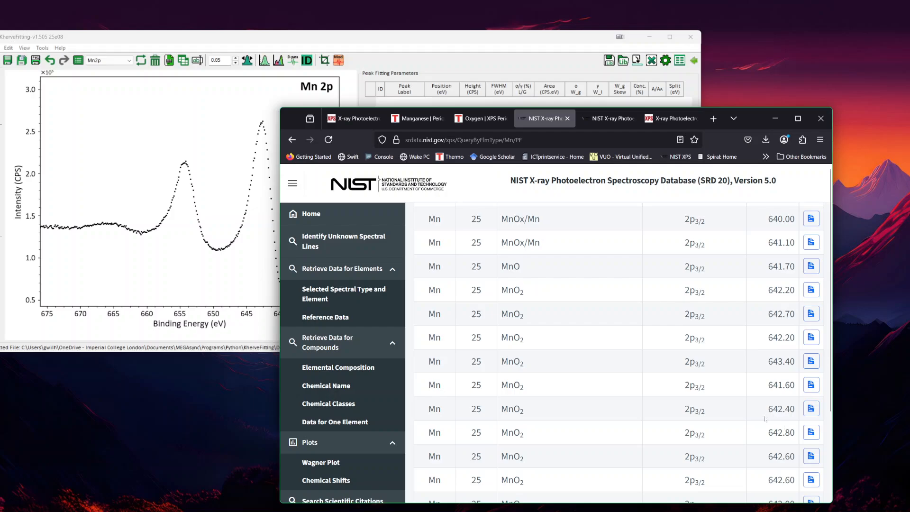
{"action": "scroll", "coordinate": [764, 420], "scroll_direction": "up", "scroll_amount": 2}
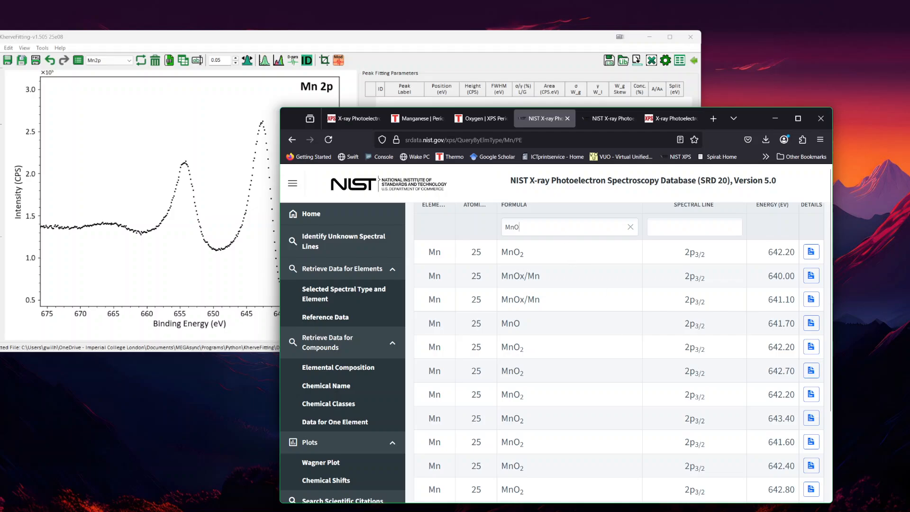
Step: Filter the NIST manganese records by formula Mn2O3 and review their 2p3/2 binding energies
{"action": "key", "text": "BackSpace"}
{"action": "type", "text": "2O3"}
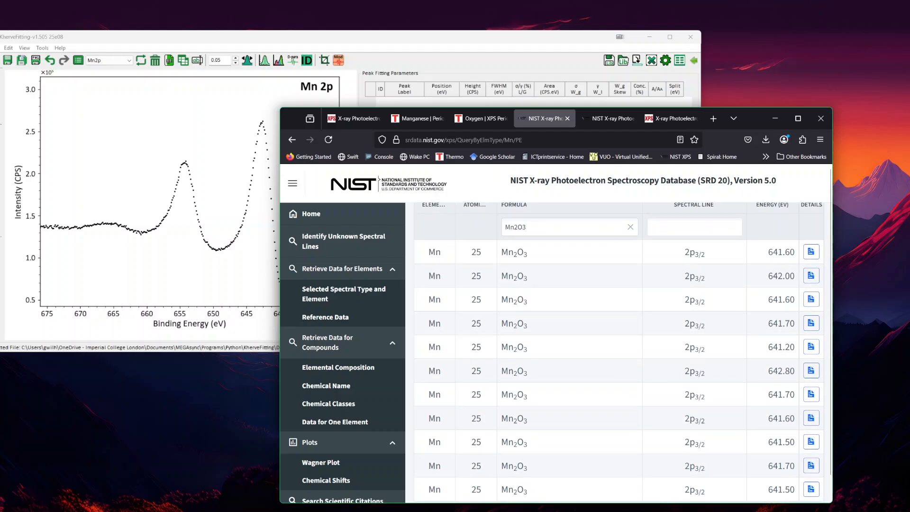
{"action": "scroll", "coordinate": [619, 352], "scroll_direction": "down", "scroll_amount": 2}
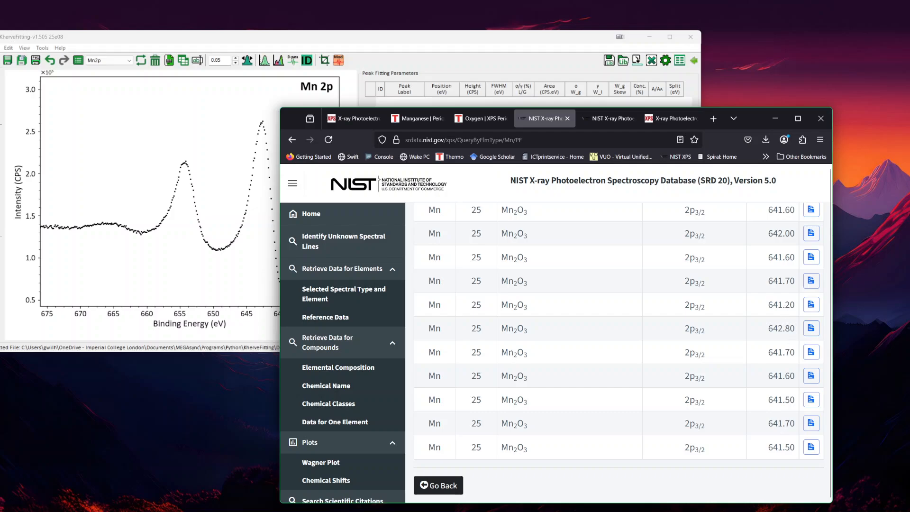
Step: Switch to KherveFitting and use Measure Area to create a multi-region background under the Mn2p3/2 peak, from about 636 to 649 eV
{"action": "left_click", "coordinate": [465, 44]}
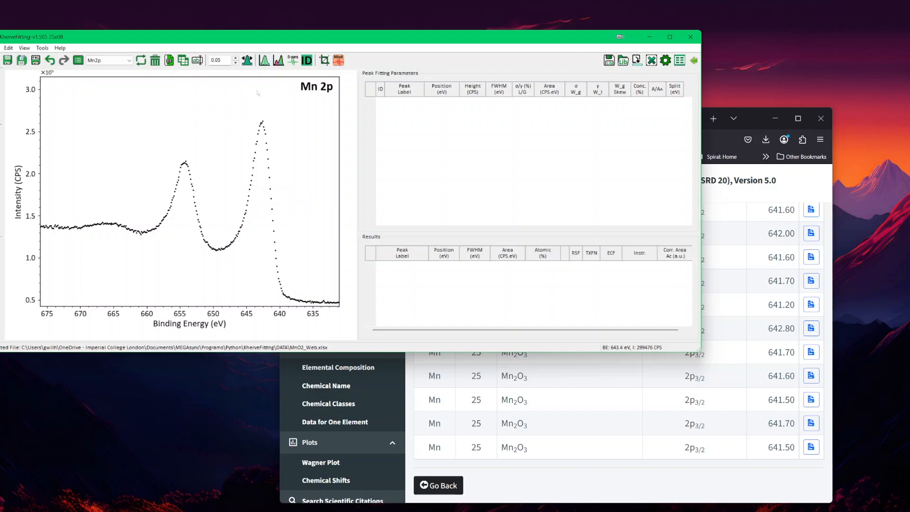
{"action": "left_click", "coordinate": [278, 60]}
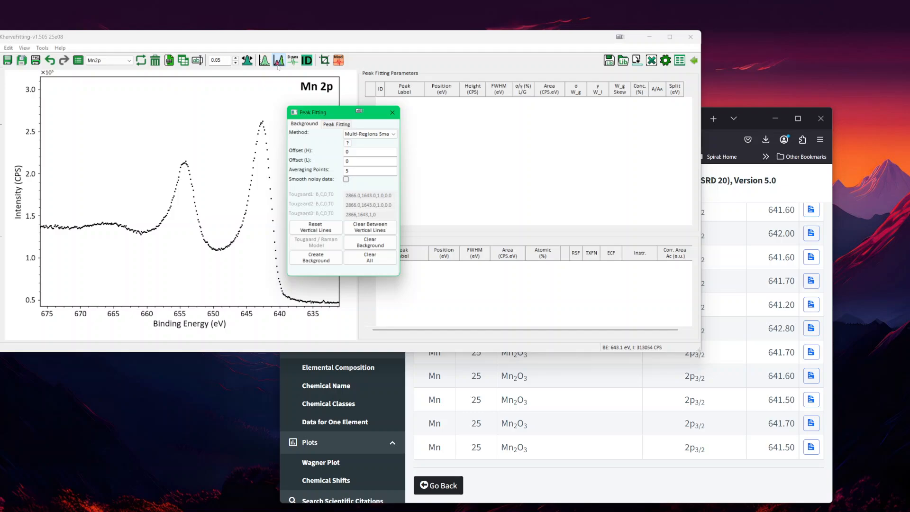
{"action": "left_click", "coordinate": [393, 113]}
{"action": "key", "text": "ctrl+a"}
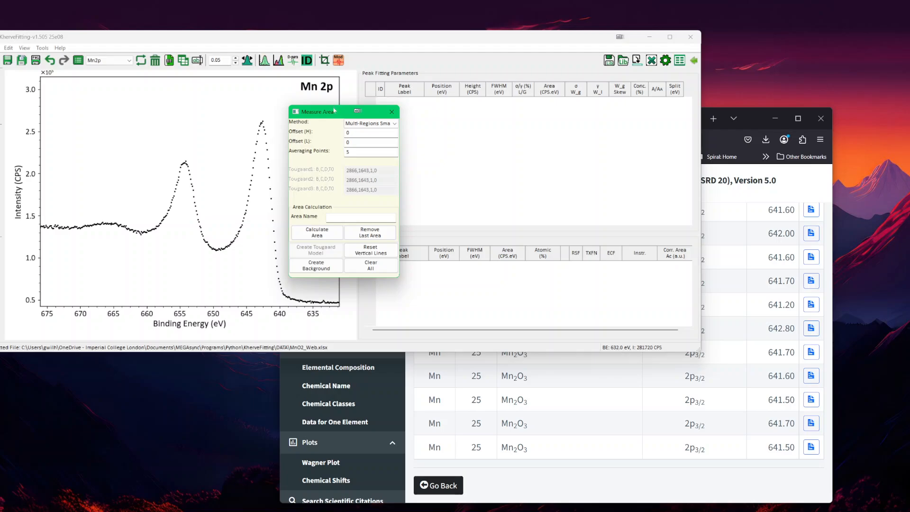
{"action": "left_click_drag", "start_coordinate": [334, 111], "coordinate": [429, 154]}
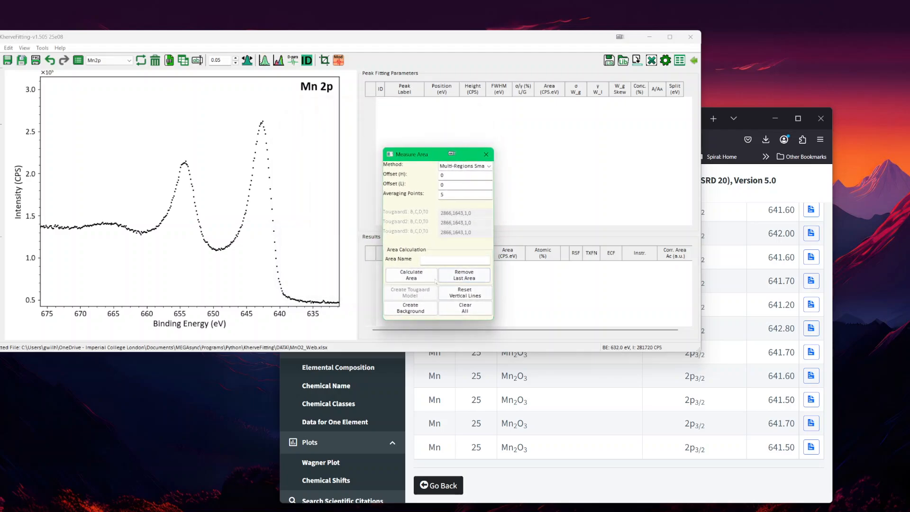
{"action": "left_click", "coordinate": [306, 285]}
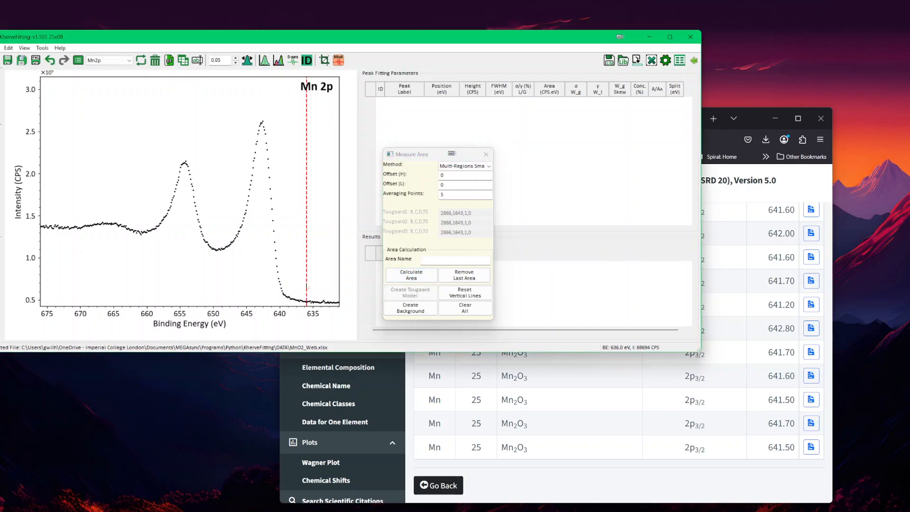
{"action": "left_click", "coordinate": [220, 258]}
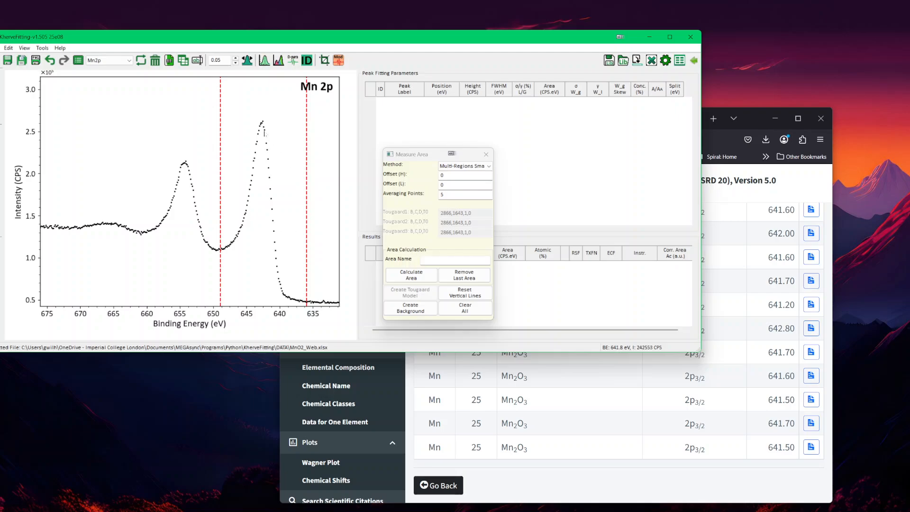
{"action": "left_click", "coordinate": [421, 313]}
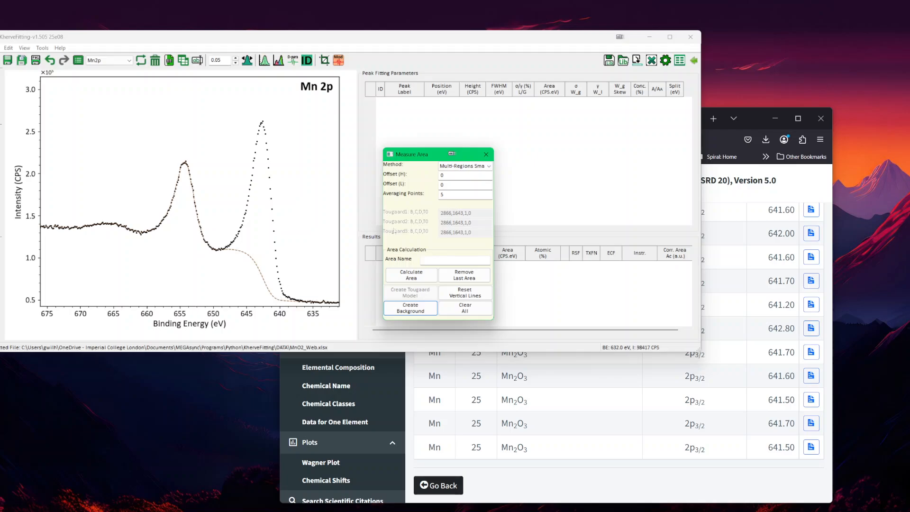
Step: Name the area Mn2p3/2, set its limits at about 637.5 and 649 eV, and calculate it
{"action": "left_click", "coordinate": [424, 260]}
{"action": "type", "text": "Mn2p3/2"}
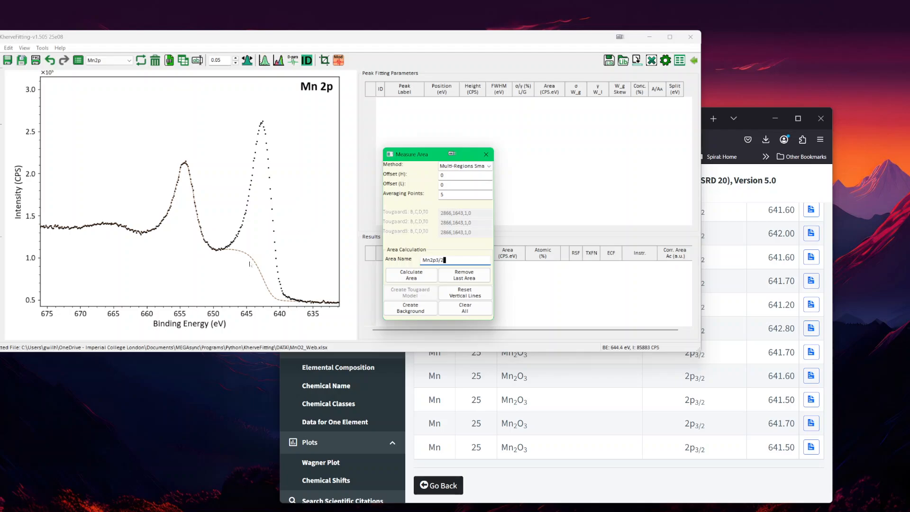
{"action": "left_click", "coordinate": [291, 285]}
{"action": "left_click", "coordinate": [227, 246]}
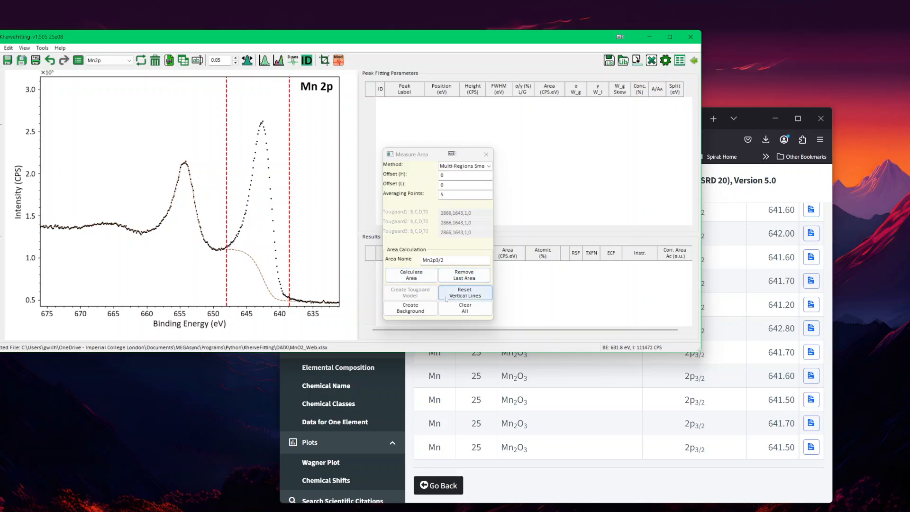
{"action": "left_click", "coordinate": [466, 297]}
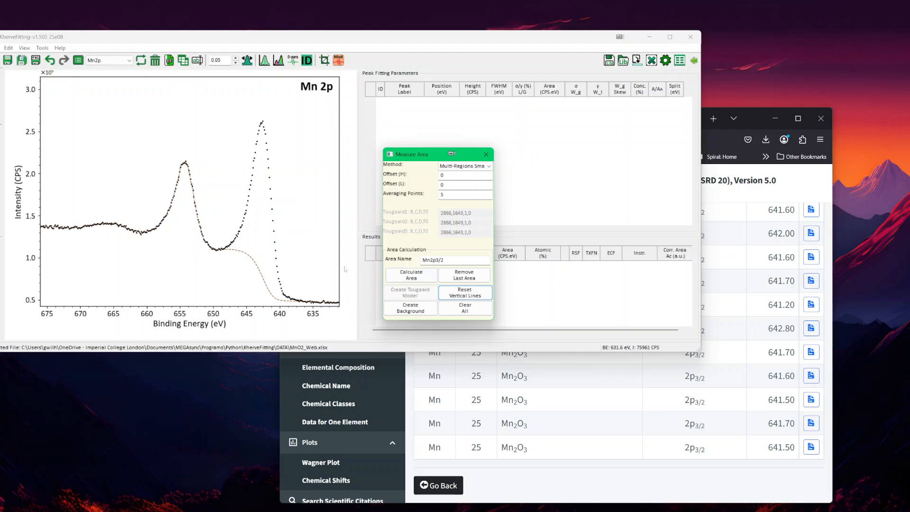
{"action": "left_click", "coordinate": [281, 268]}
{"action": "left_click", "coordinate": [234, 230]}
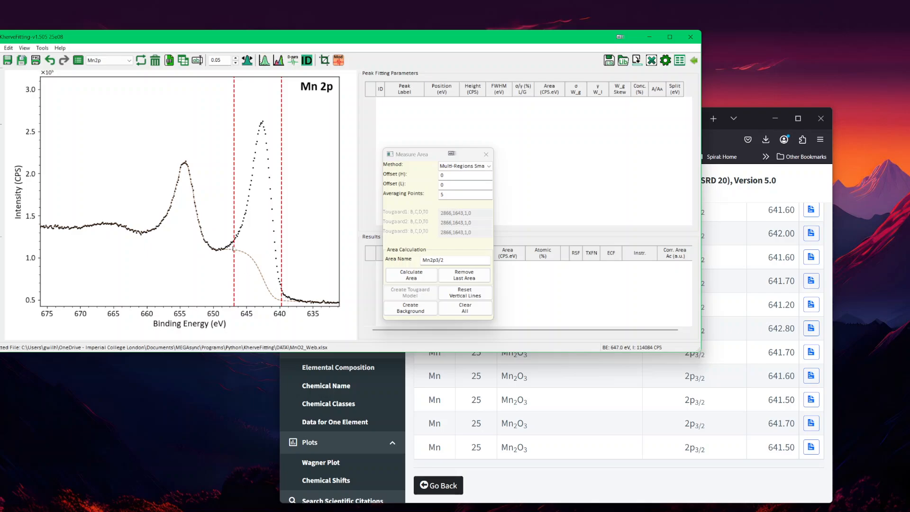
{"action": "left_click_drag", "start_coordinate": [234, 248], "coordinate": [225, 248]}
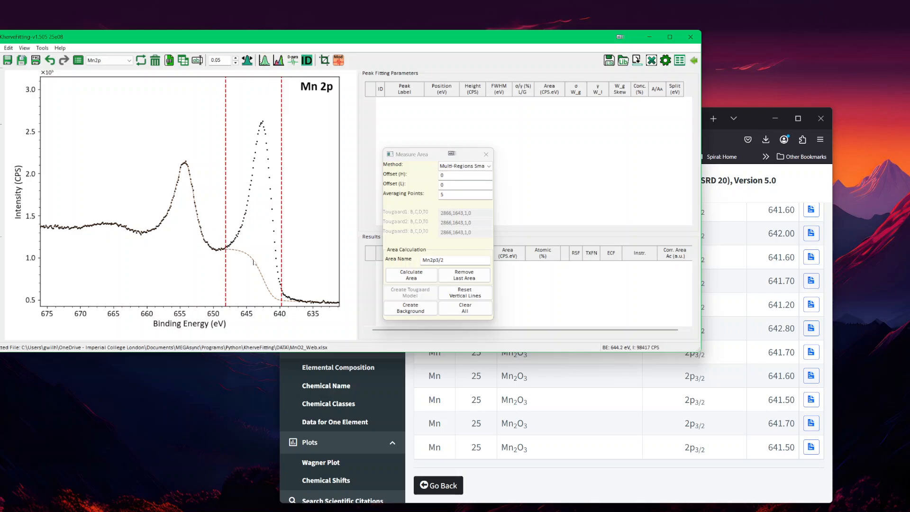
{"action": "left_click_drag", "start_coordinate": [281, 280], "coordinate": [297, 283]}
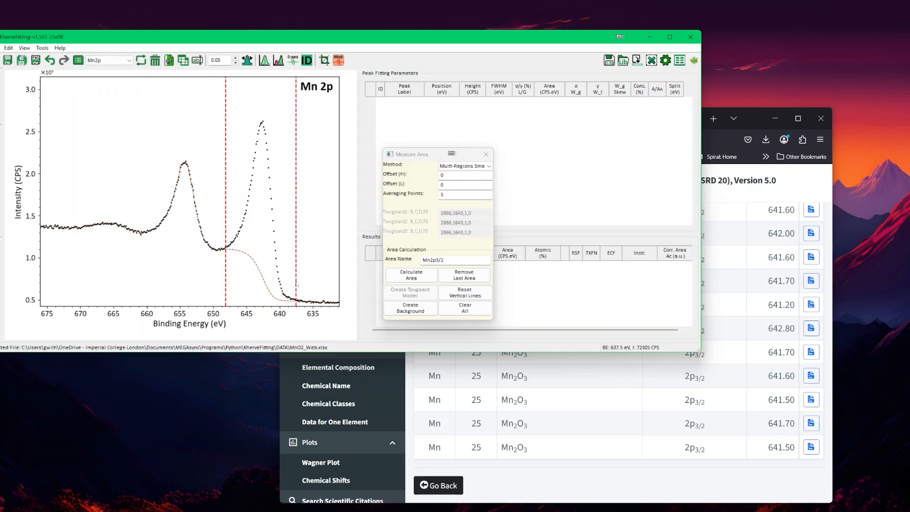
{"action": "left_click_drag", "start_coordinate": [226, 249], "coordinate": [220, 249]}
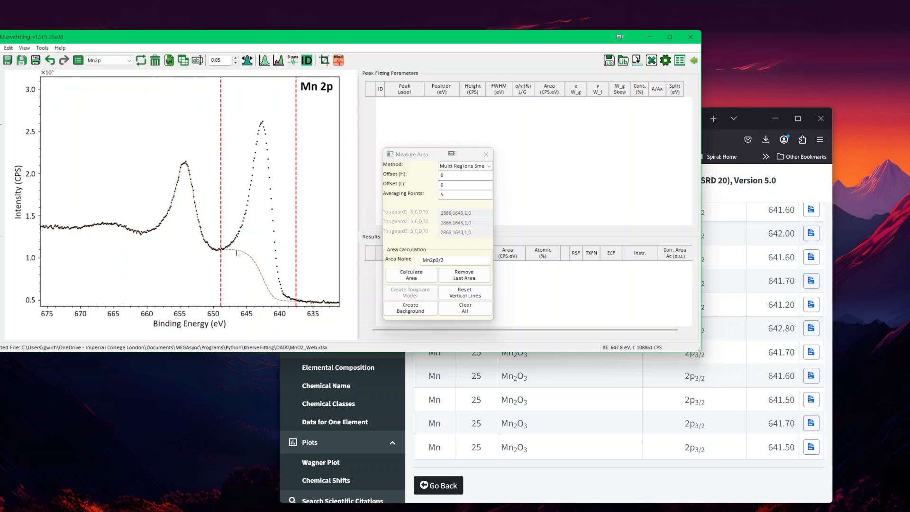
{"action": "left_click", "coordinate": [412, 275]}
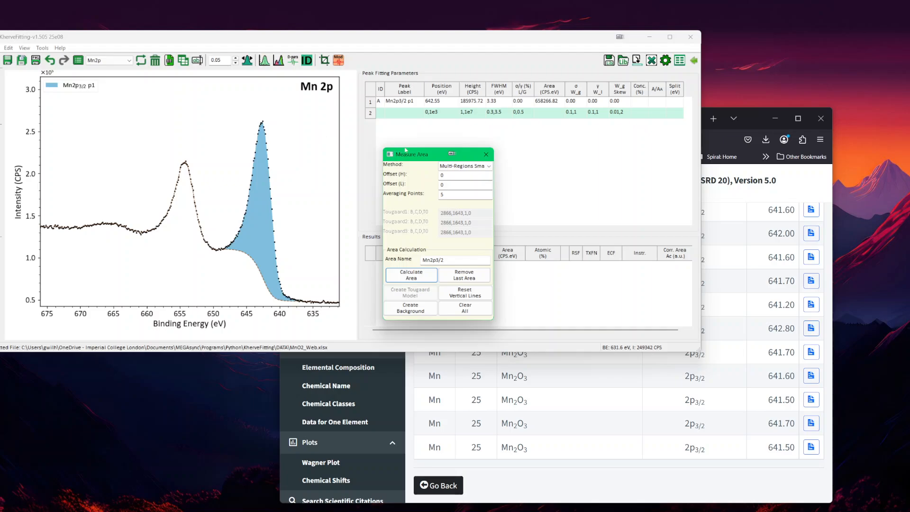
Step: Close the area measurement and export the Mn2p3/2 peak to the results grid
{"action": "left_click_drag", "start_coordinate": [416, 155], "coordinate": [420, 140]}
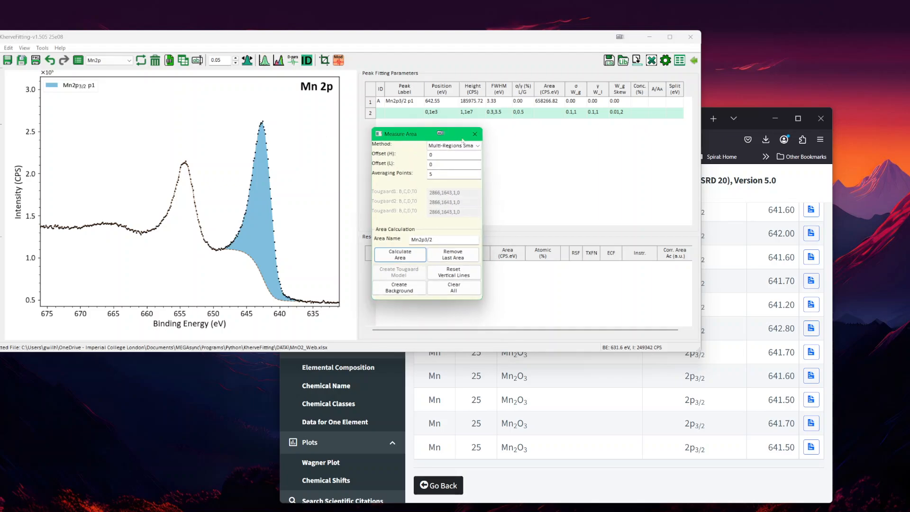
{"action": "left_click", "coordinate": [475, 134]}
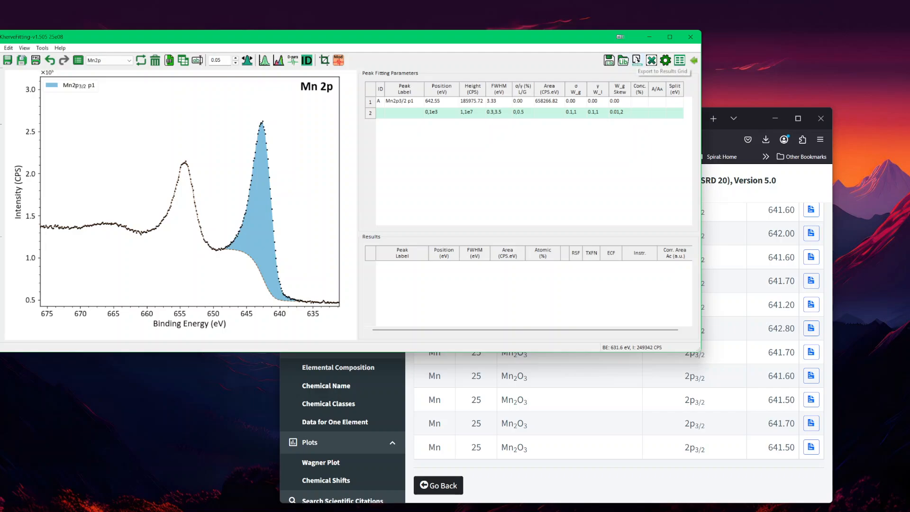
{"action": "left_click", "coordinate": [637, 60]}
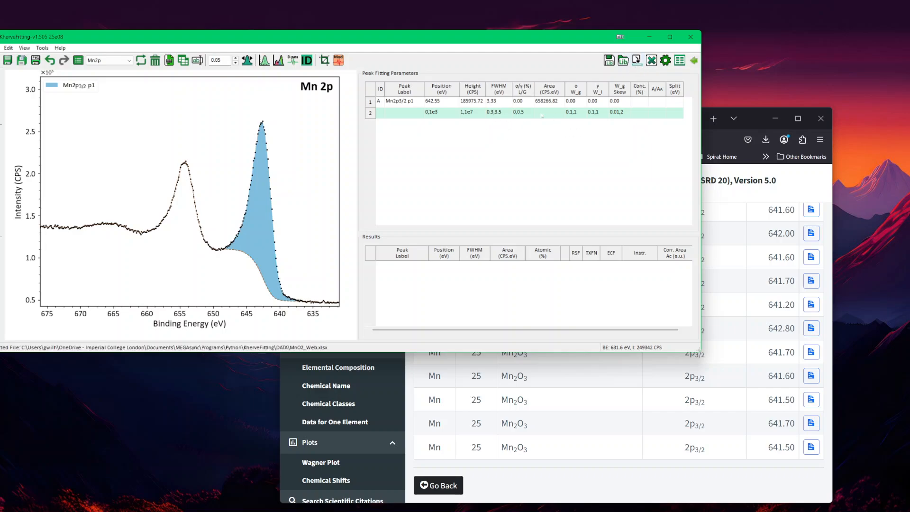
Step: Set the current instrument to A-ALTHERMO1 with the TPP-2M ECF method in the instrument preferences and save them
{"action": "left_click", "coordinate": [637, 61]}
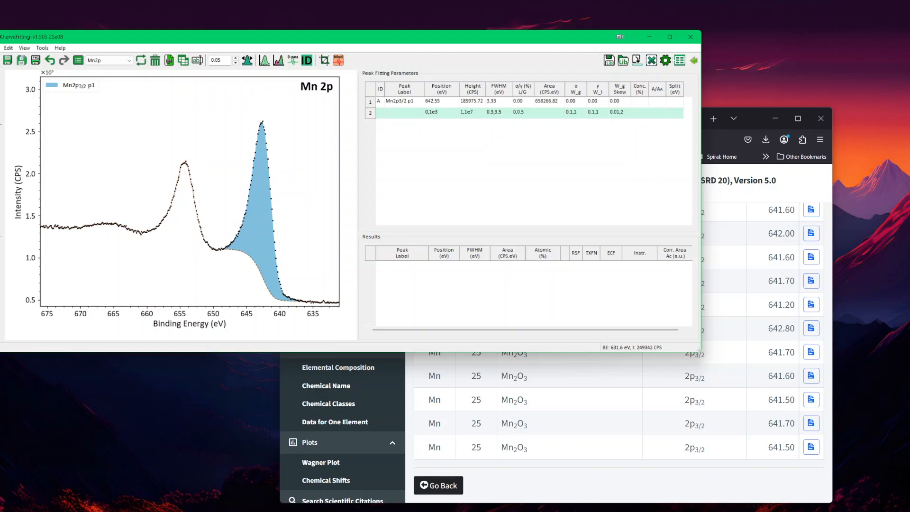
{"action": "left_click", "coordinate": [666, 60]}
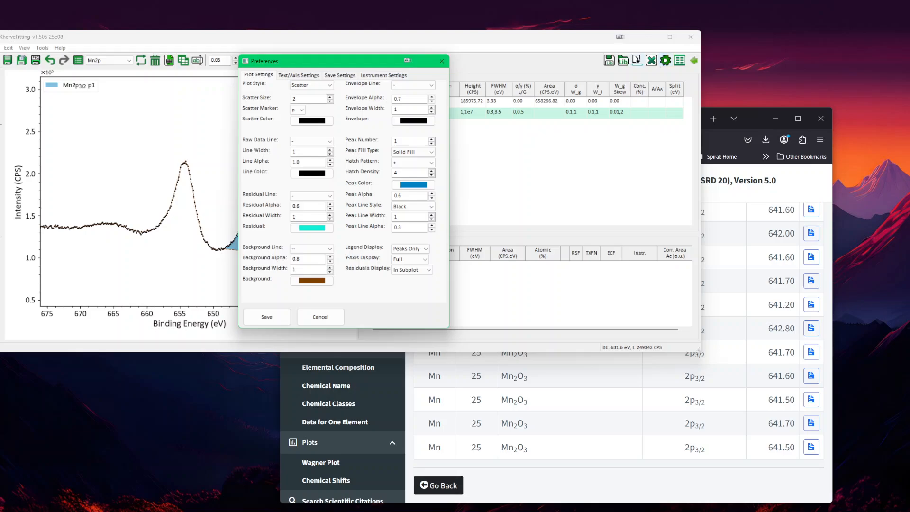
{"action": "left_click", "coordinate": [389, 75]}
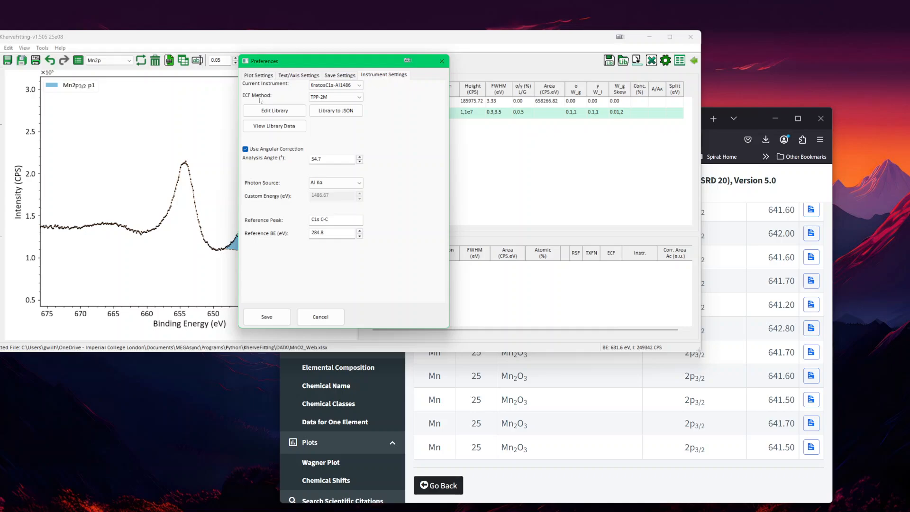
{"action": "left_click", "coordinate": [328, 97]}
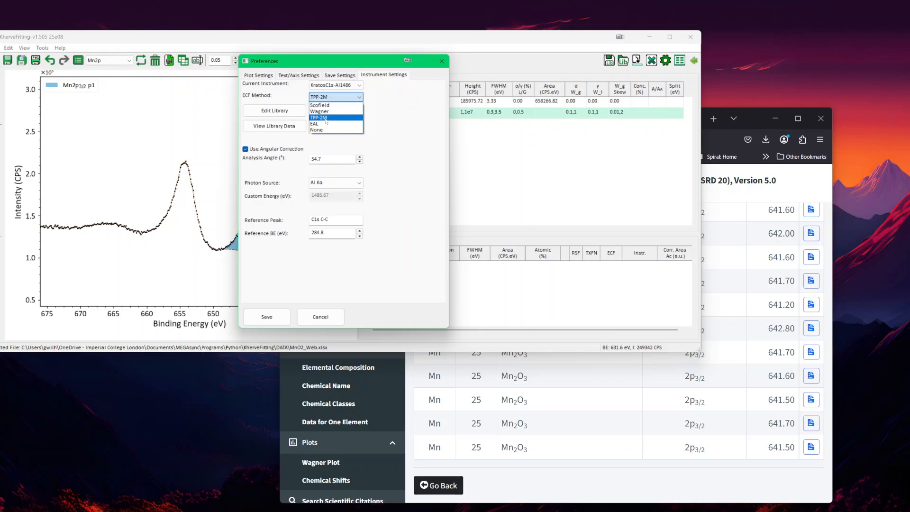
{"action": "left_click", "coordinate": [326, 118]}
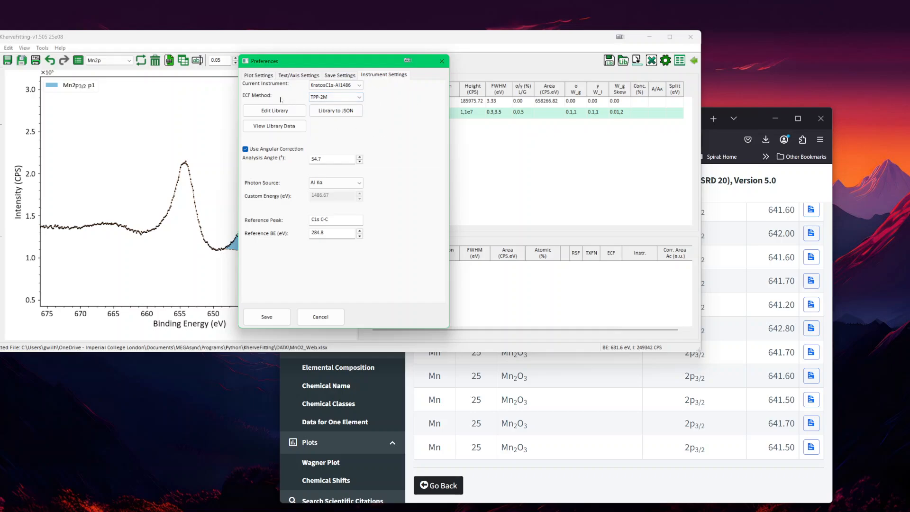
{"action": "left_click", "coordinate": [333, 86]}
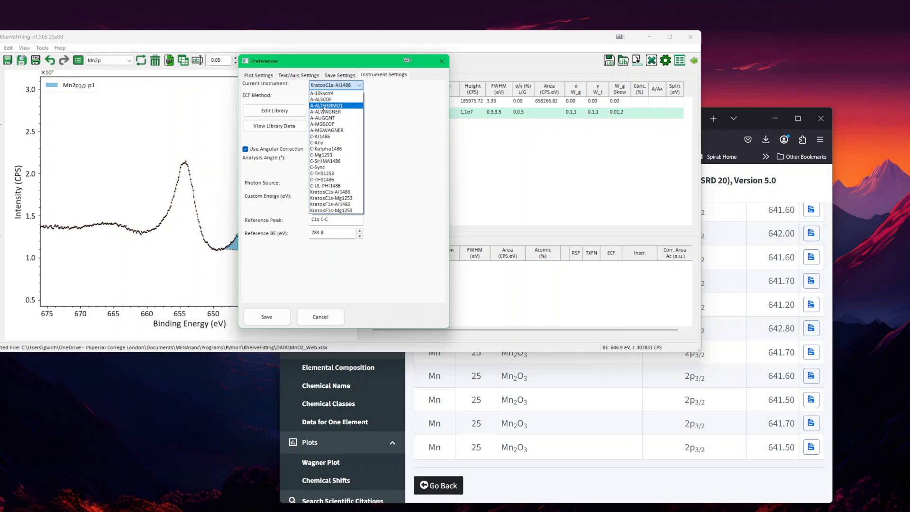
{"action": "left_click", "coordinate": [324, 107]}
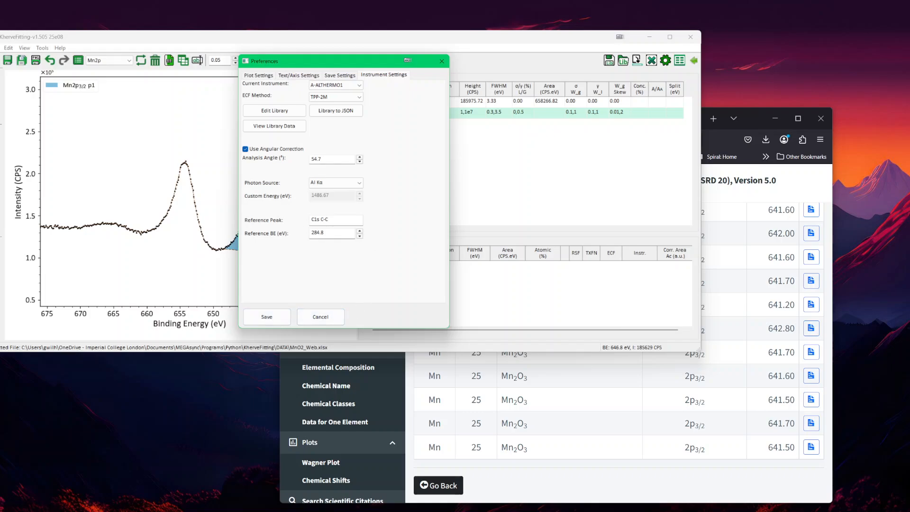
{"action": "left_click_drag", "start_coordinate": [311, 62], "coordinate": [331, 73]}
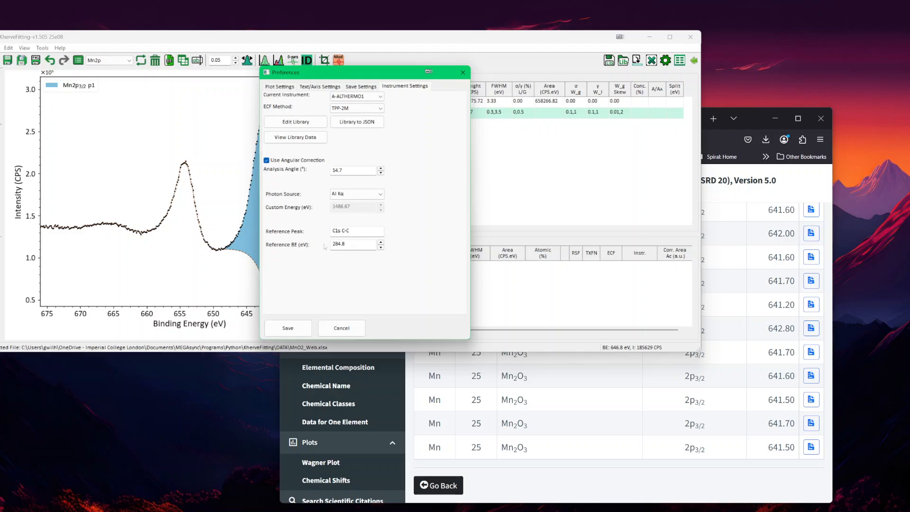
{"action": "left_click", "coordinate": [297, 331]}
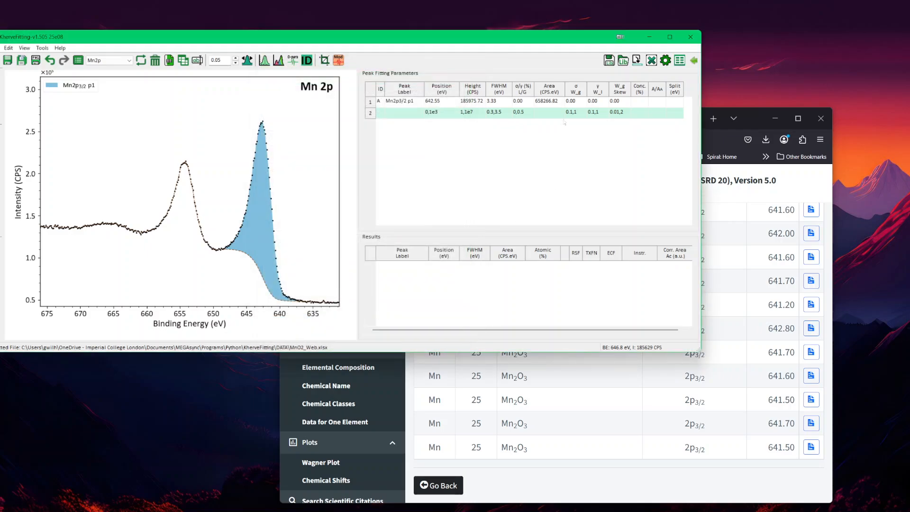
Step: Export the Mn2p3/2 peak to the results grid using the updated instrument library
{"action": "left_click", "coordinate": [637, 60]}
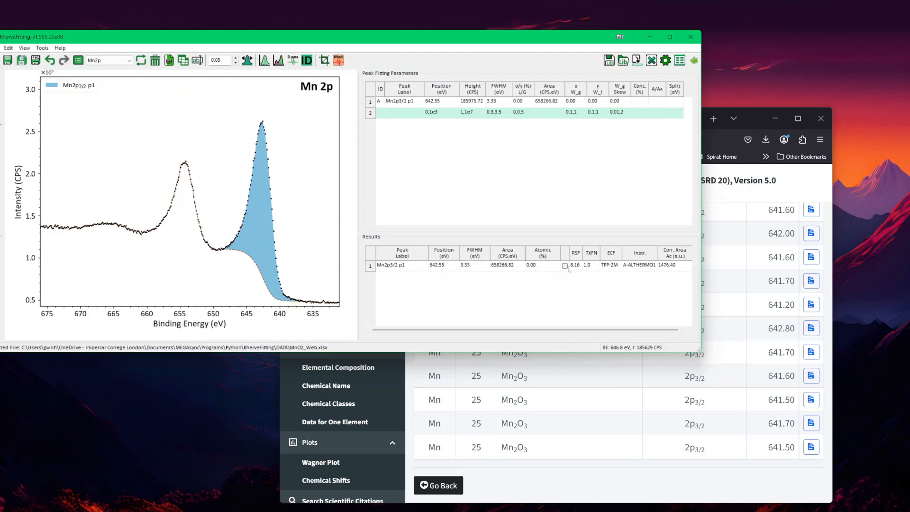
{"action": "left_click", "coordinate": [565, 266]}
{"action": "left_click", "coordinate": [565, 266]}
Step: Export the O1s peaks to the results grid and include Mn2p3/2 p1 and O1s O-lat in the atomic percentage calculation
{"action": "left_click", "coordinate": [106, 60]}
{"action": "left_click", "coordinate": [102, 81]}
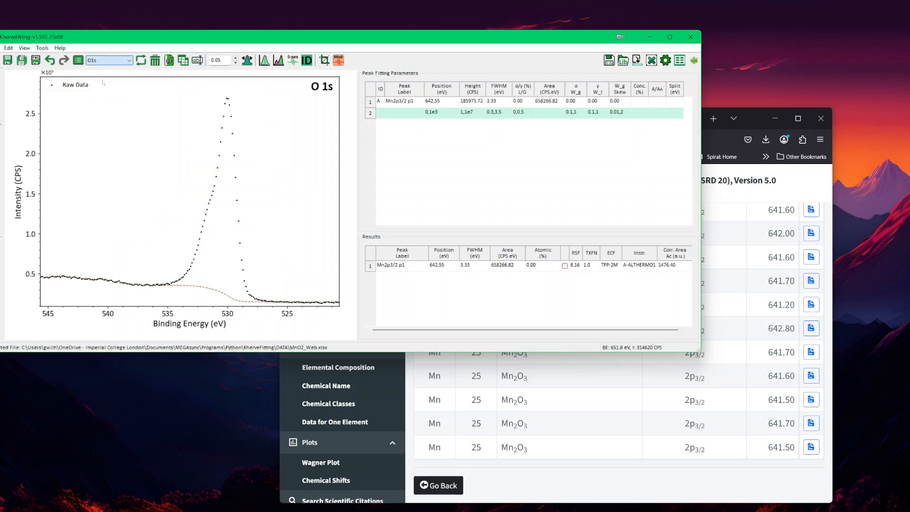
{"action": "left_click", "coordinate": [637, 60]}
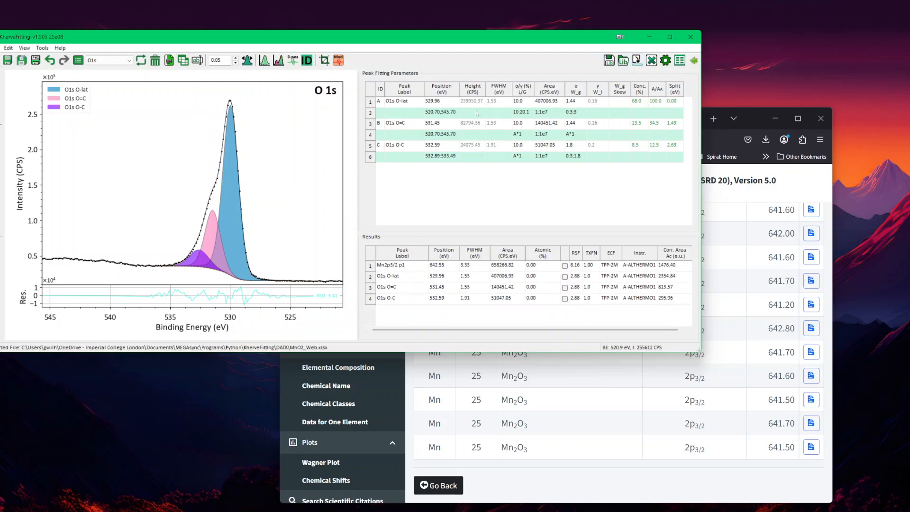
{"action": "left_click", "coordinate": [565, 266]}
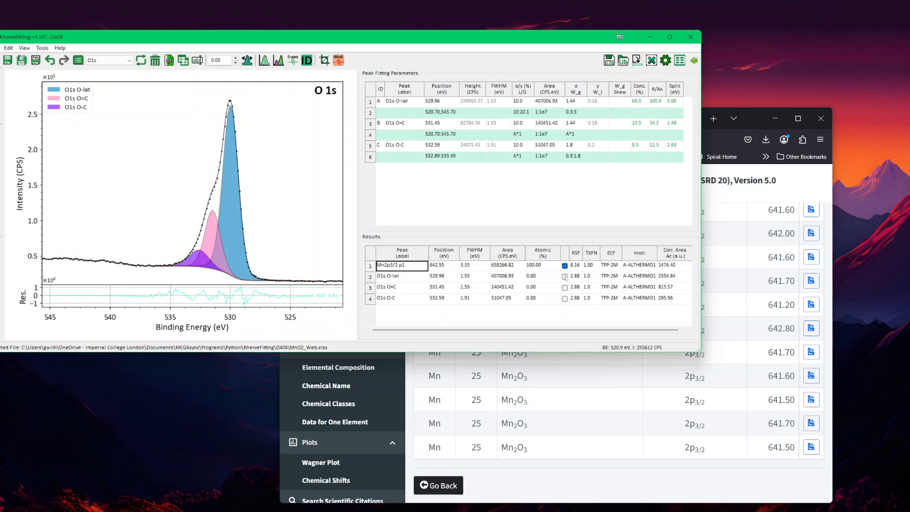
{"action": "left_click", "coordinate": [565, 277]}
Step: Return to the Mn2p spectrum and clear its existing background and area peak
{"action": "left_click", "coordinate": [122, 61]}
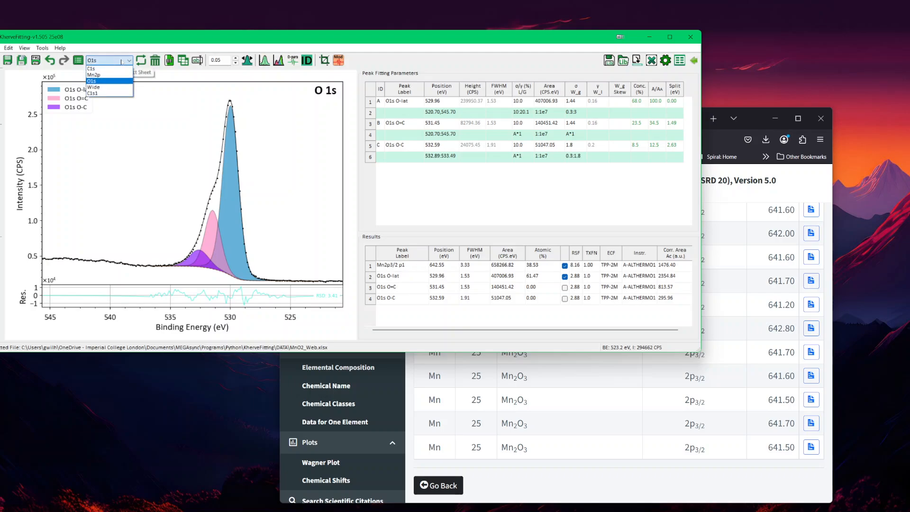
{"action": "left_click", "coordinate": [94, 74]}
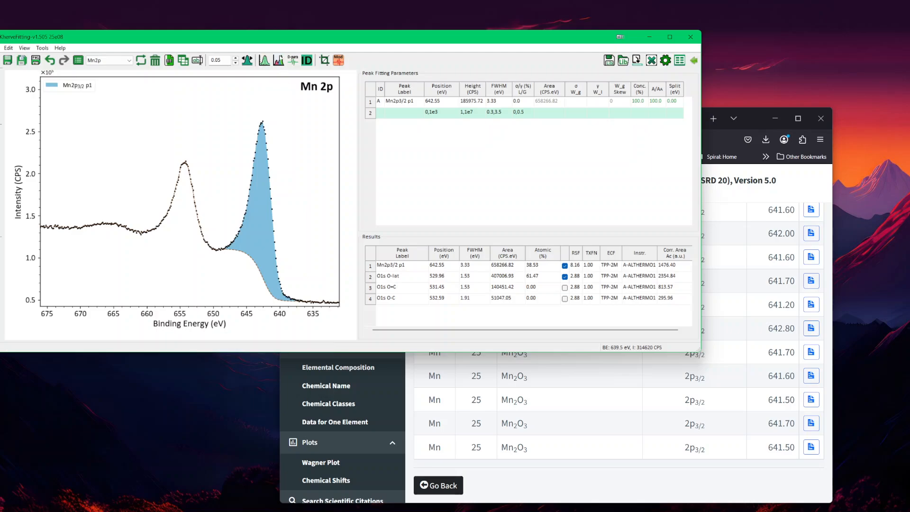
{"action": "left_click", "coordinate": [279, 61]}
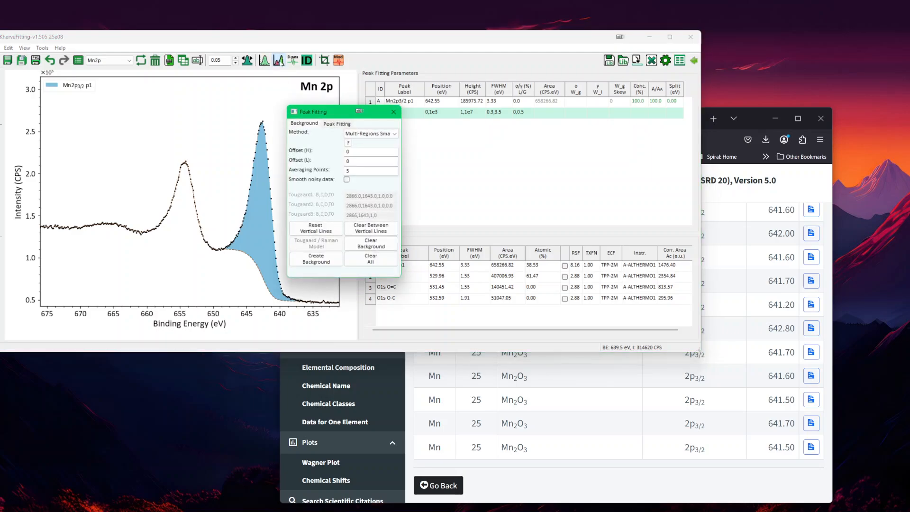
{"action": "left_click", "coordinate": [349, 261]}
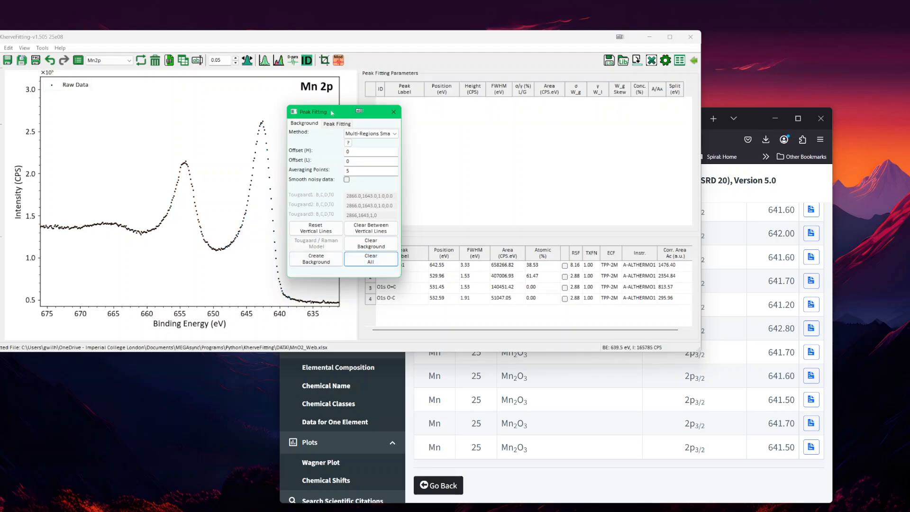
Step: Create a multi-region background under the Mn2p3/2 peak from about 635 to 649 eV, and close the fitting window
{"action": "left_click_drag", "start_coordinate": [330, 112], "coordinate": [424, 195]}
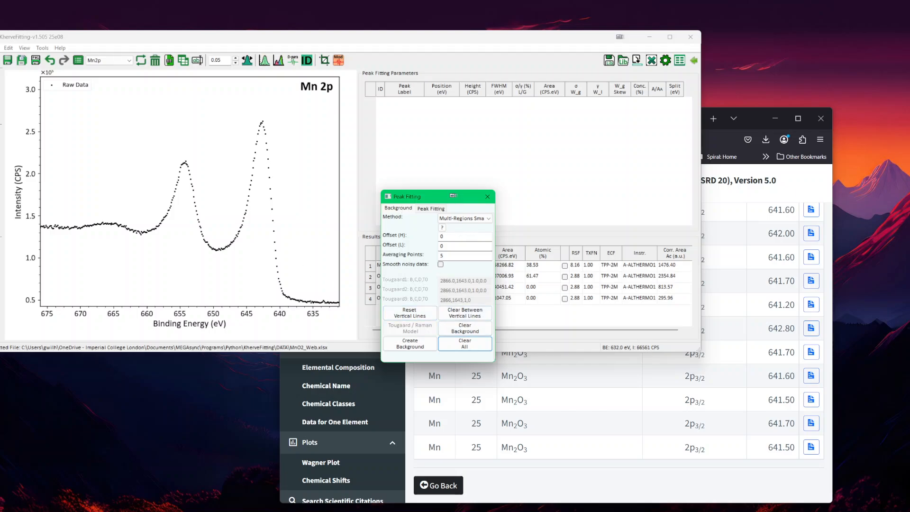
{"action": "left_click", "coordinate": [314, 290]}
{"action": "left_click", "coordinate": [220, 256]}
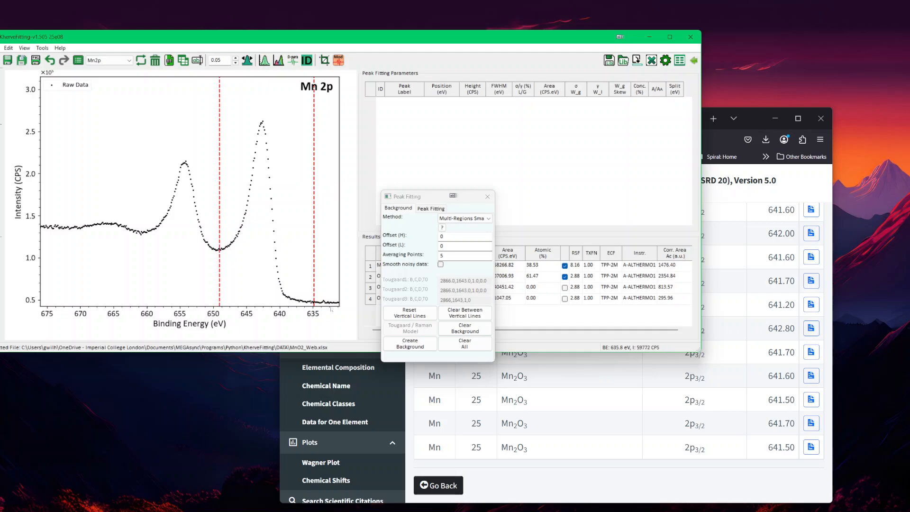
{"action": "left_click", "coordinate": [420, 346]}
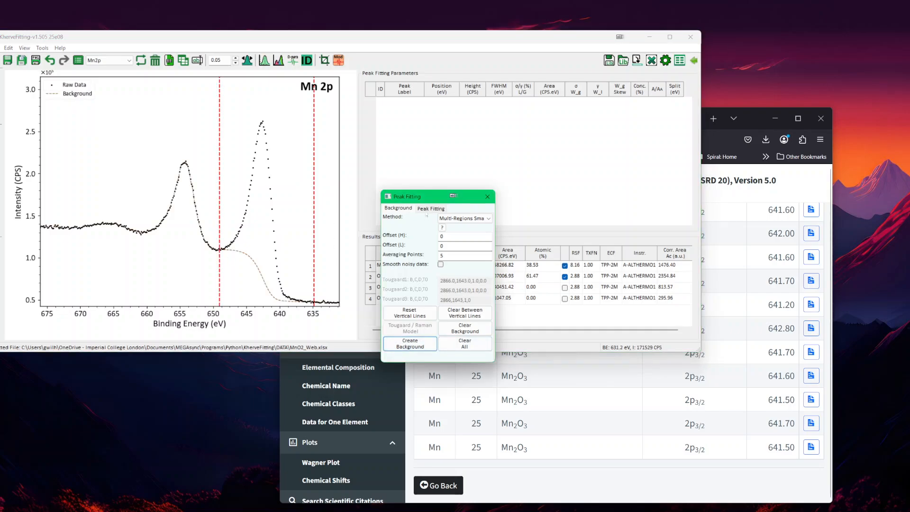
{"action": "left_click", "coordinate": [487, 197]}
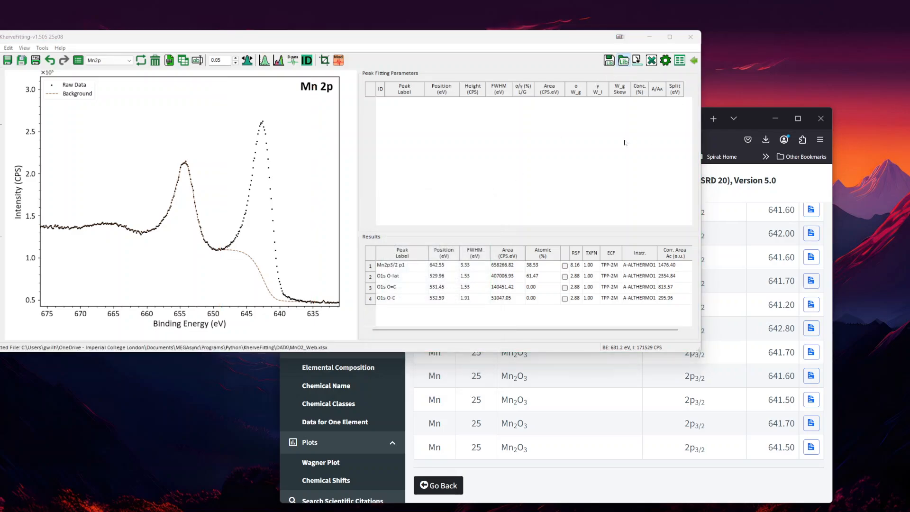
Step: Load the Mn2p_Mn(III)2O3_GL.json peak model from the Applied Surface Science folder of the peaks library
{"action": "left_click", "coordinate": [623, 60]}
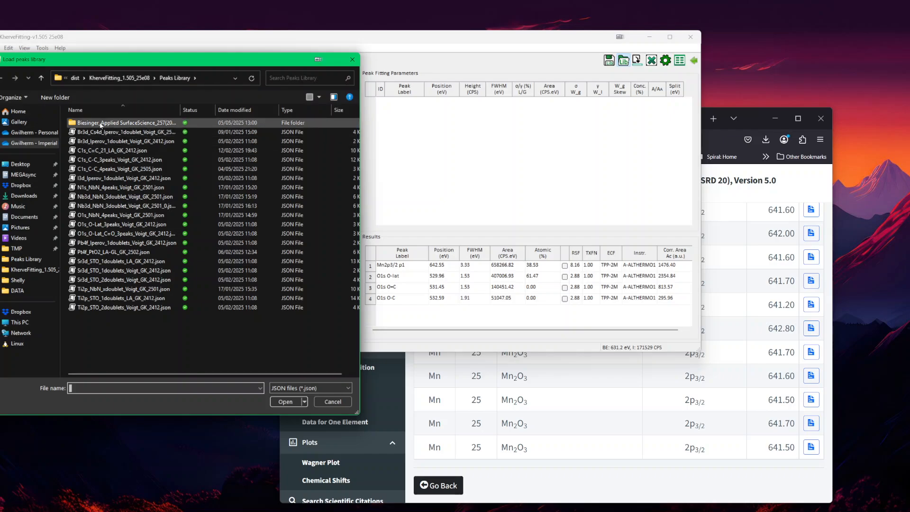
{"action": "double_click", "coordinate": [93, 124]}
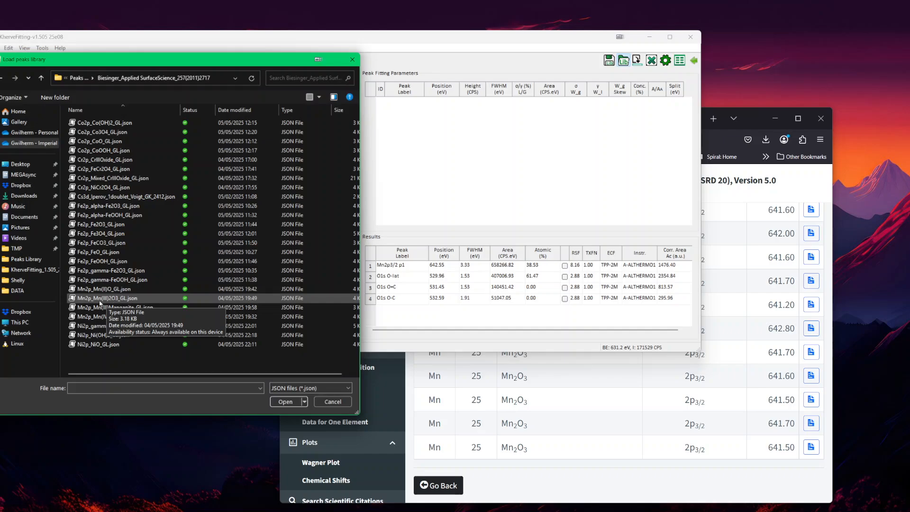
{"action": "double_click", "coordinate": [100, 299]}
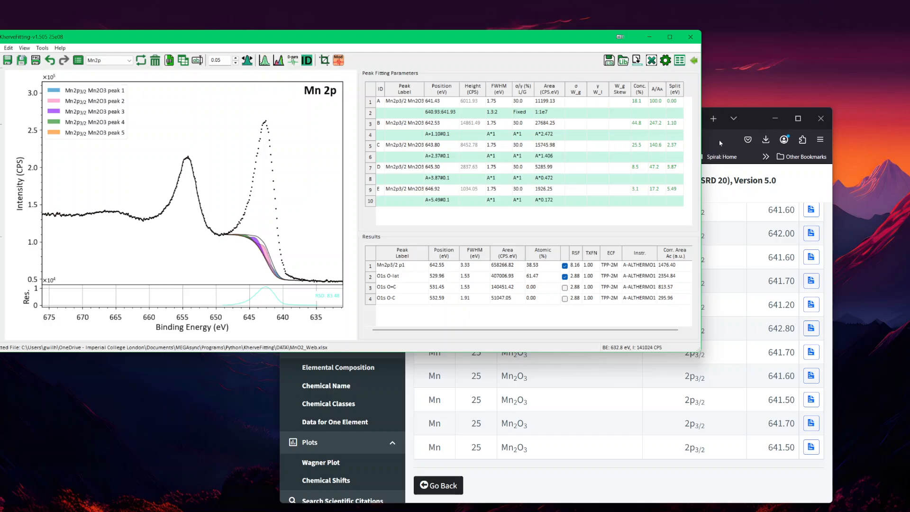
Step: Switch to the browser's xpsfitting.com manganese page and examine the enlarged Table 2 of Mn 2p3/2 fitting parameters
{"action": "left_click", "coordinate": [722, 141]}
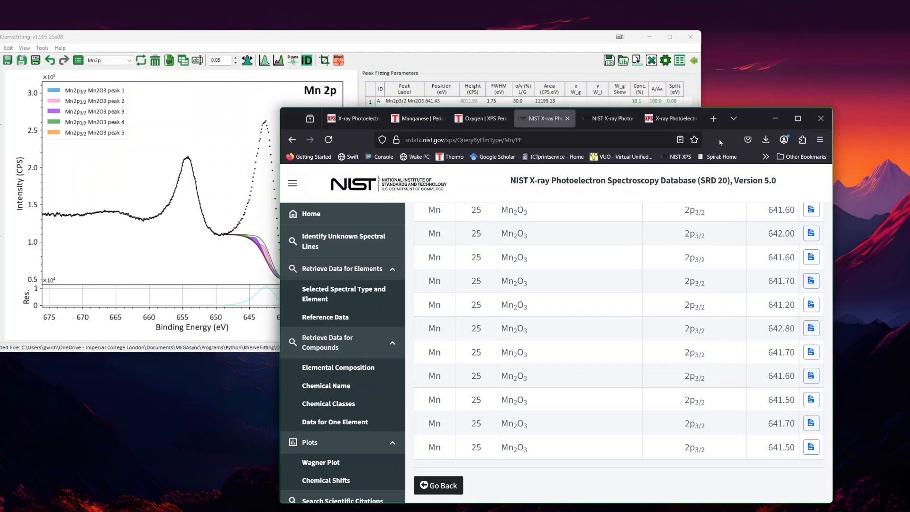
{"action": "left_click", "coordinate": [671, 119]}
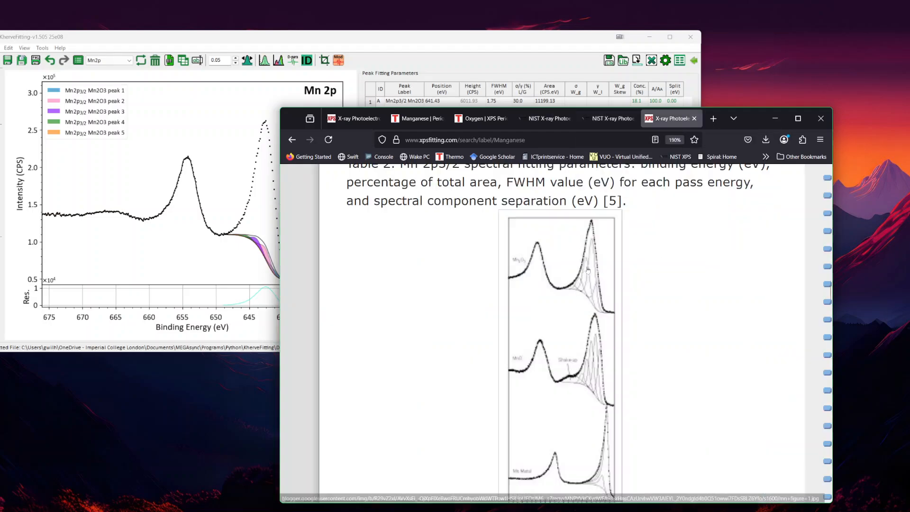
{"action": "scroll", "coordinate": [586, 267], "scroll_direction": "down", "scroll_amount": 8}
{"action": "scroll", "coordinate": [586, 265], "scroll_direction": "down", "scroll_amount": 8}
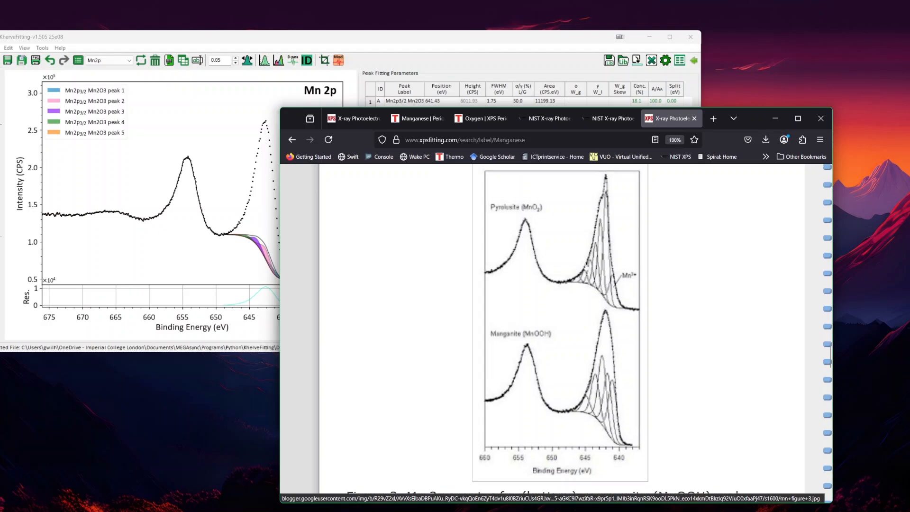
{"action": "scroll", "coordinate": [583, 268], "scroll_direction": "up", "scroll_amount": 4}
{"action": "scroll", "coordinate": [583, 268], "scroll_direction": "down", "scroll_amount": 2, "text": "ctrl"}
{"action": "scroll", "coordinate": [582, 269], "scroll_direction": "up", "scroll_amount": 6}
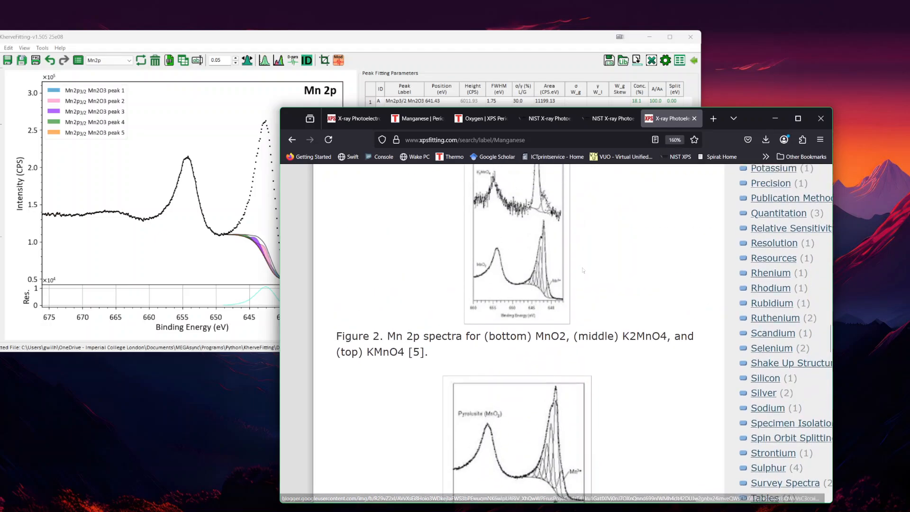
{"action": "scroll", "coordinate": [583, 269], "scroll_direction": "up", "scroll_amount": 1}
{"action": "scroll", "coordinate": [522, 285], "scroll_direction": "down", "scroll_amount": 3}
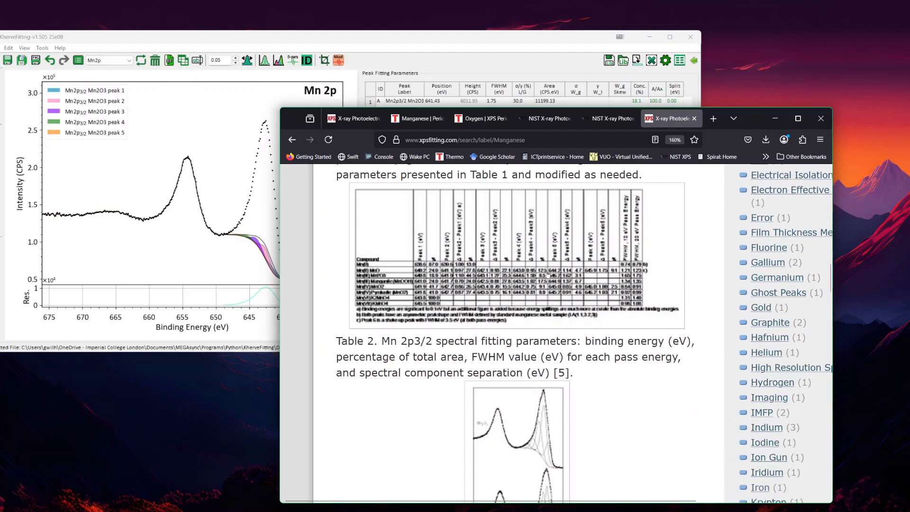
{"action": "left_click", "coordinate": [501, 275]}
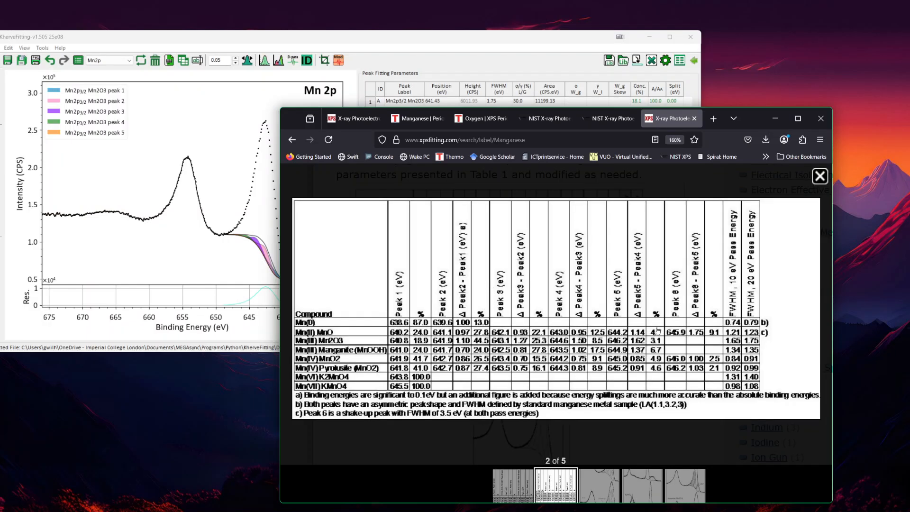
Step: Switch back to KherveFitting and open the peak fitting settings, moving their window clear of the Mn2p3/2 peak
{"action": "left_click", "coordinate": [381, 42]}
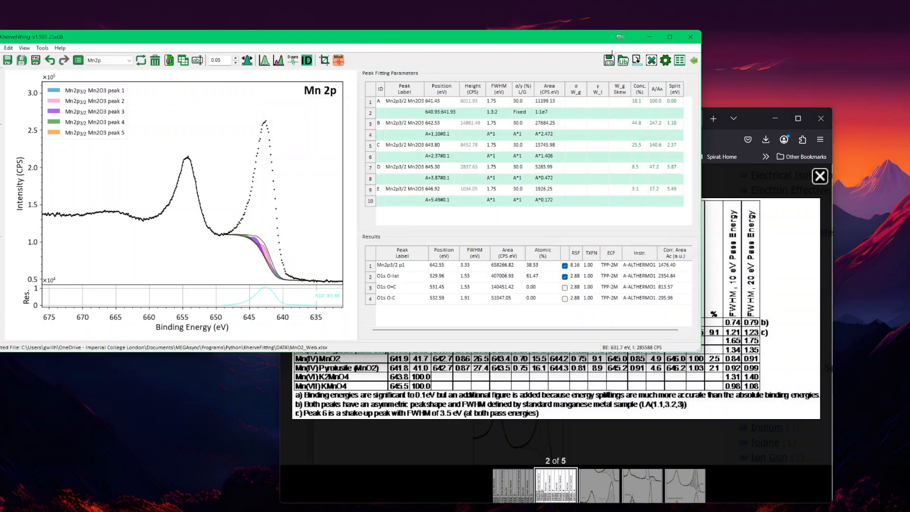
{"action": "left_click", "coordinate": [278, 60]}
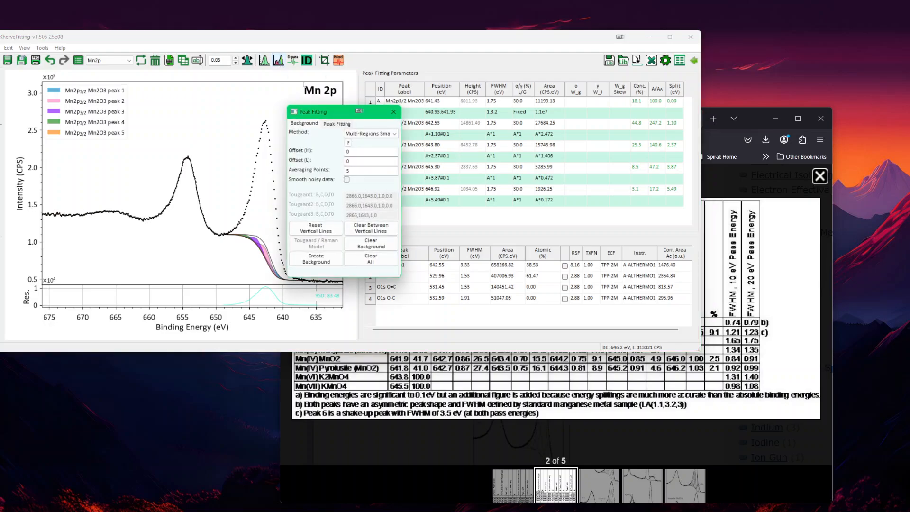
{"action": "left_click", "coordinate": [393, 112]}
{"action": "left_click", "coordinate": [256, 164]}
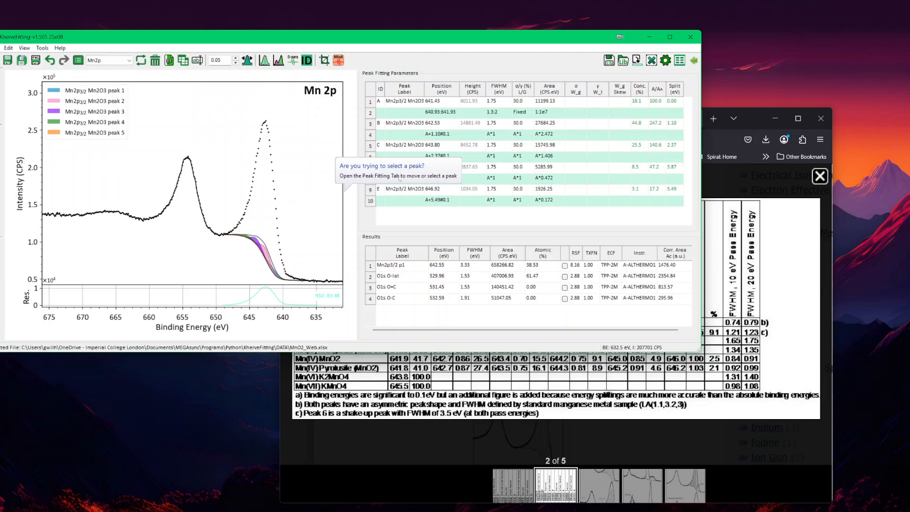
{"action": "left_click", "coordinate": [278, 61]}
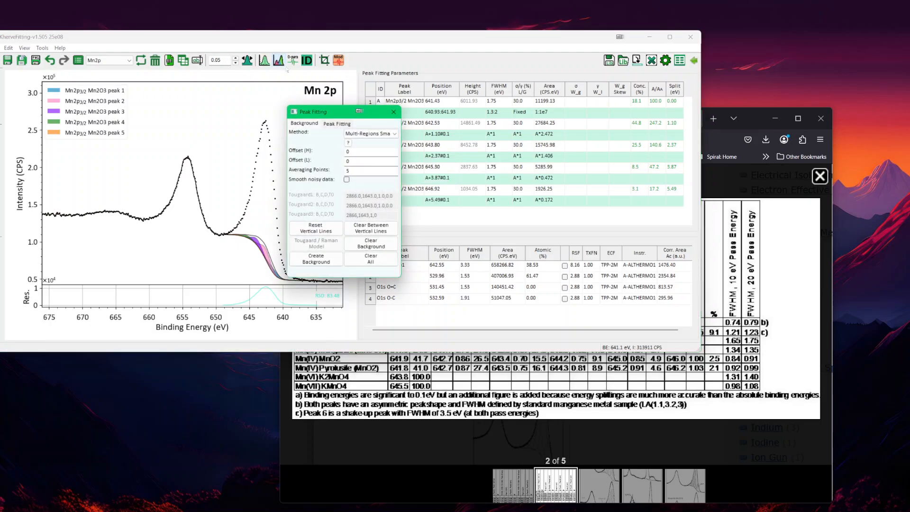
{"action": "left_click", "coordinate": [338, 124]}
{"action": "left_click_drag", "start_coordinate": [337, 113], "coordinate": [391, 117]}
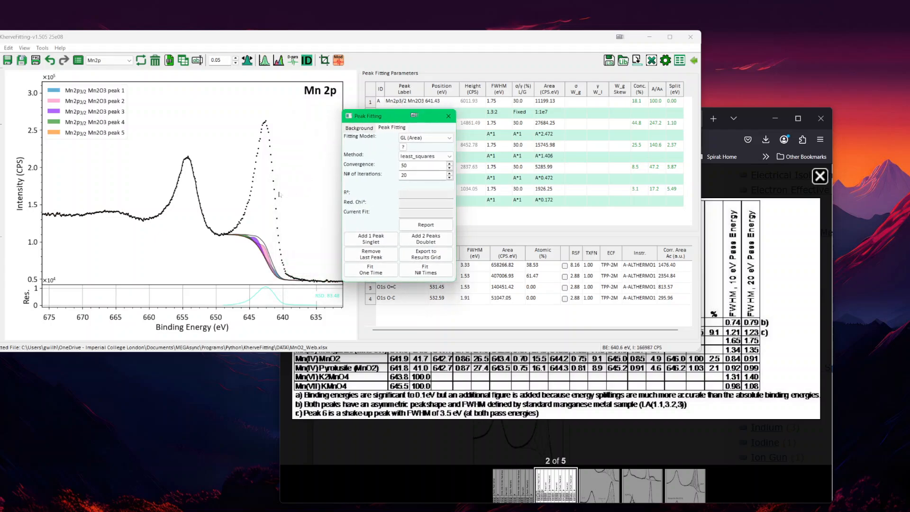
Step: Select Mn2O3 peak 1 on the Mn2p plot and raise its height to about 59,100 CPS, scaling the linked peaks with it
{"action": "left_click", "coordinate": [272, 268]}
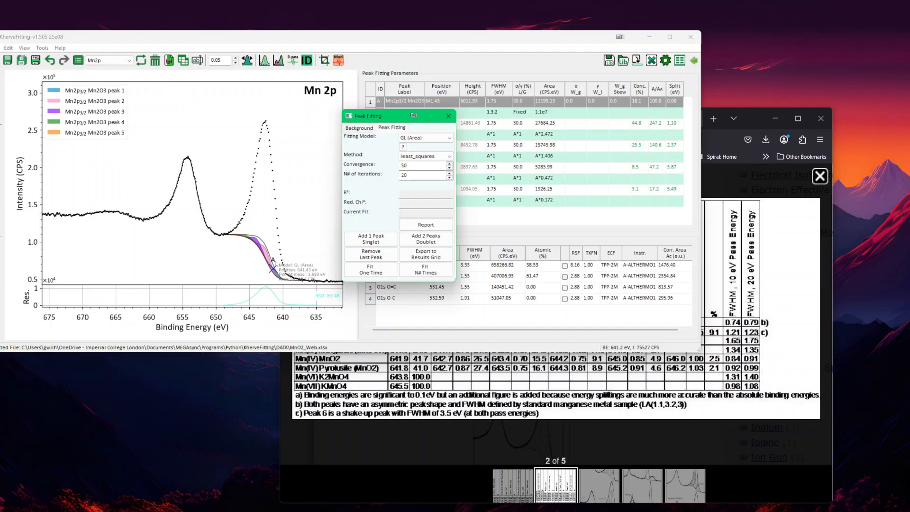
{"action": "left_click_drag", "start_coordinate": [374, 116], "coordinate": [406, 231]}
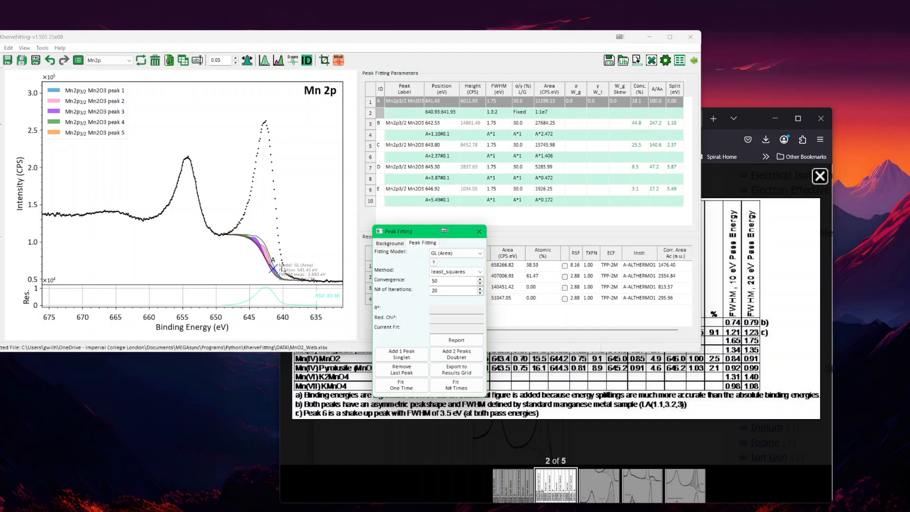
{"action": "left_click", "coordinate": [275, 245]}
{"action": "left_click_drag", "start_coordinate": [273, 268], "coordinate": [273, 229]}
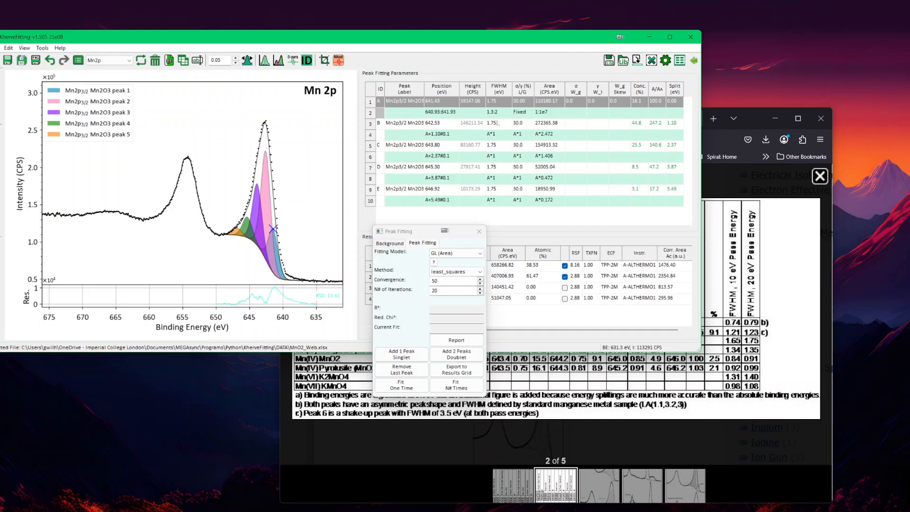
{"action": "mouse_move", "coordinate": [293, 230]}
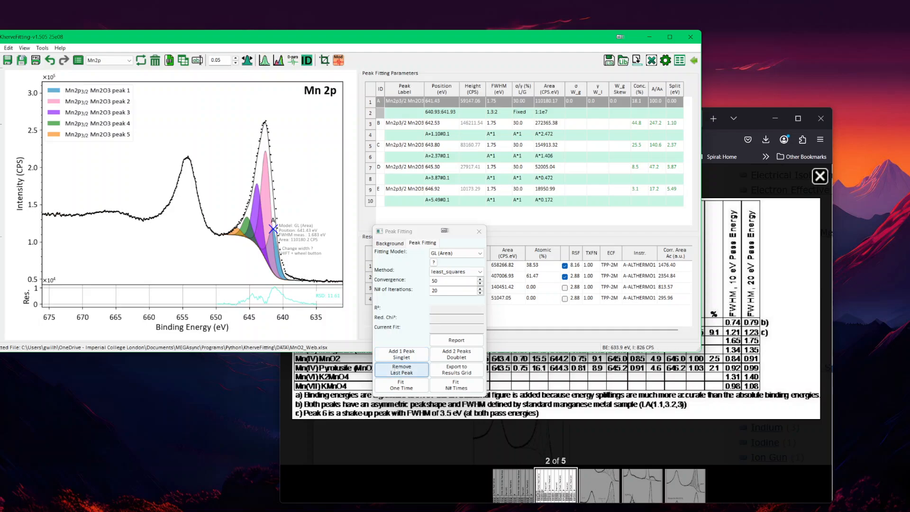
Step: Load the Mn2p_Mn(II)O_GL.json peak model and move its peak 1 to about 641.56 eV with a height of about 121,900 CPS
{"action": "left_click", "coordinate": [624, 61]}
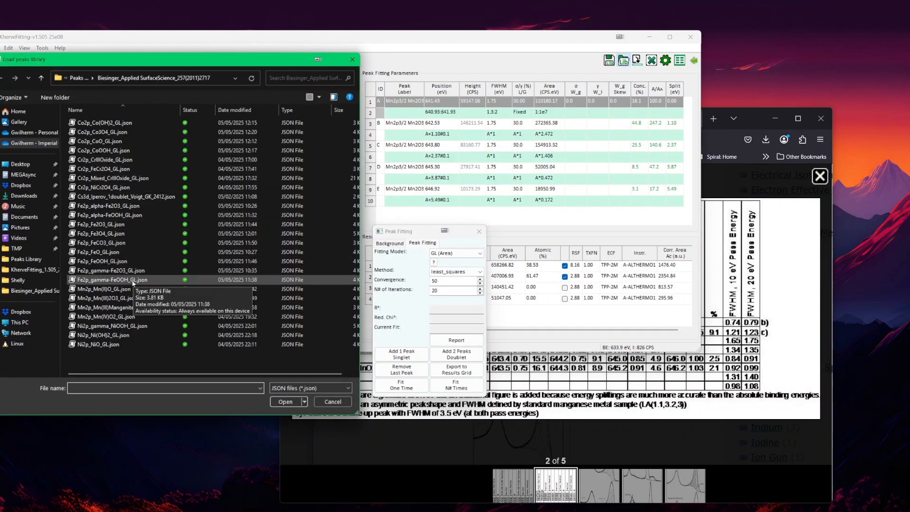
{"action": "double_click", "coordinate": [128, 289]}
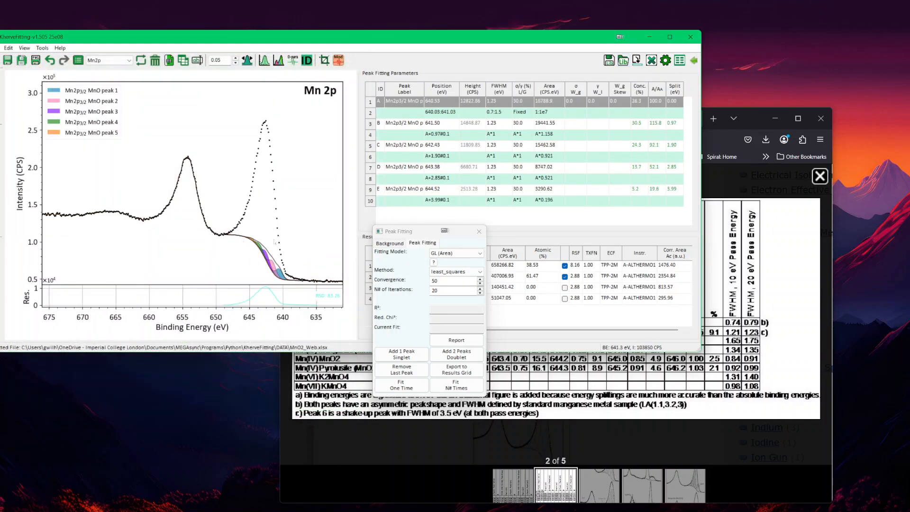
{"action": "left_click", "coordinate": [268, 251]}
{"action": "left_click", "coordinate": [280, 269]}
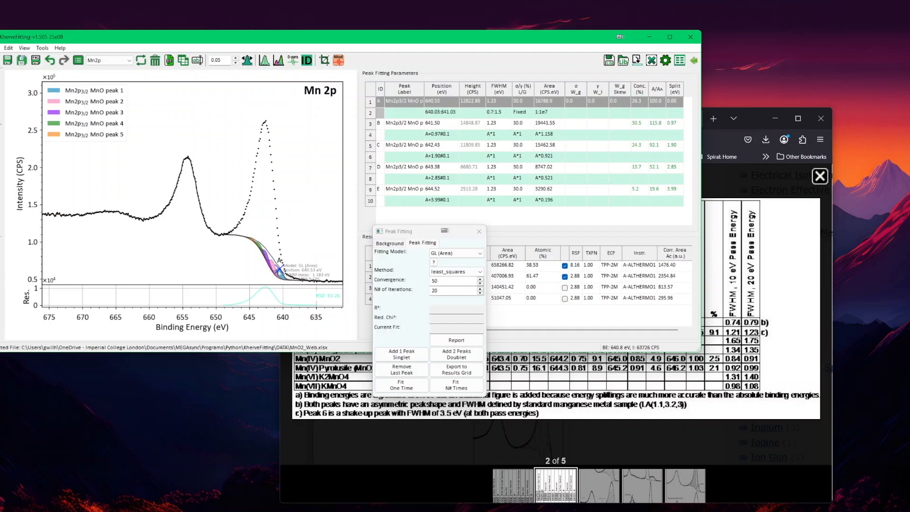
{"action": "left_click_drag", "start_coordinate": [280, 269], "coordinate": [273, 181]}
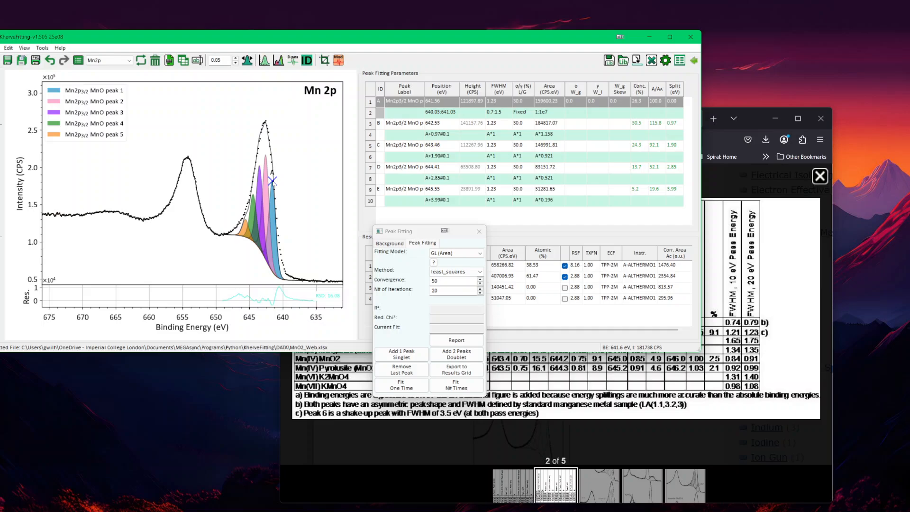